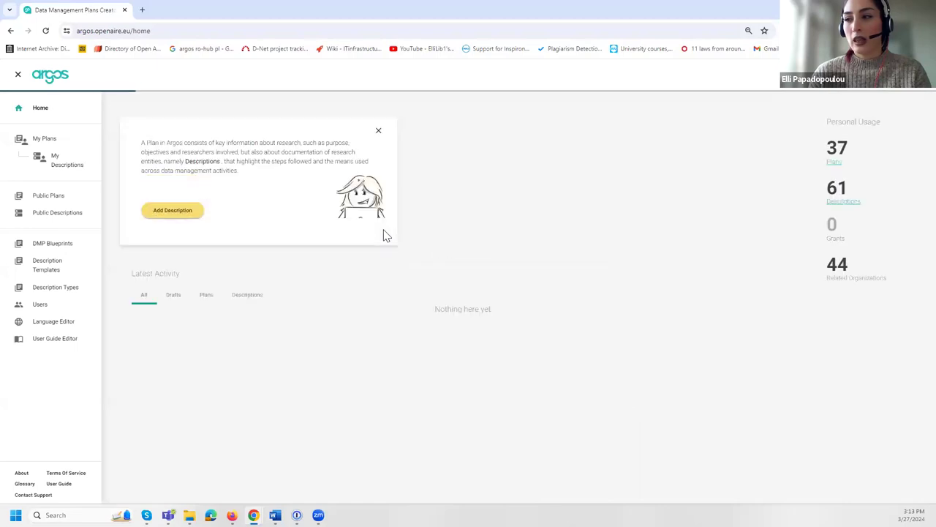
# Open the signed-in user's account menu from the avatar at the top right
pyautogui.click(777, 76)
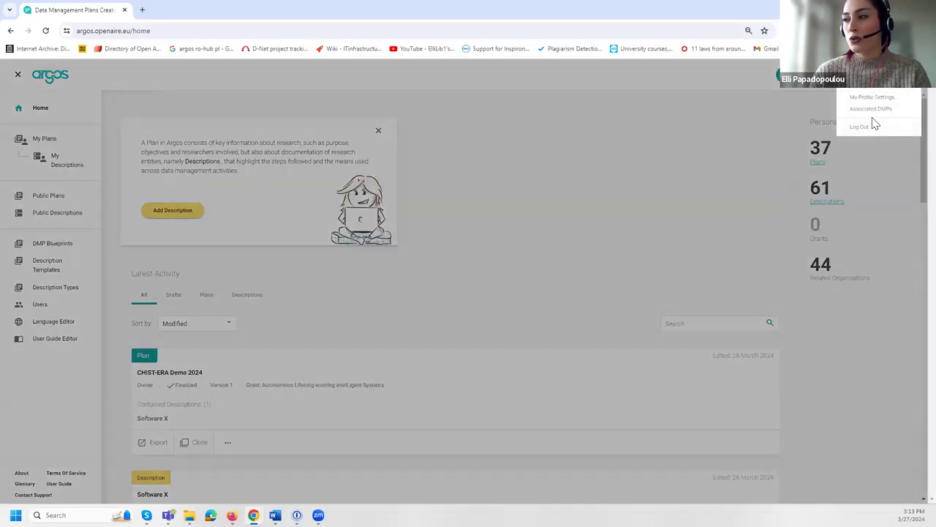
# Log out of Argos, choose OpenAIRE sign-in, and maximize the sign-in window
pyautogui.click(873, 126)
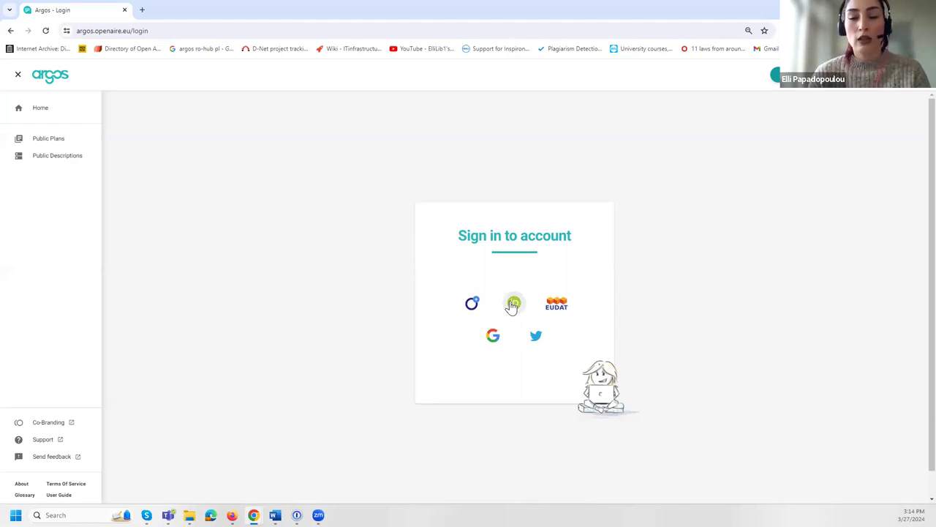
pyautogui.click(472, 307)
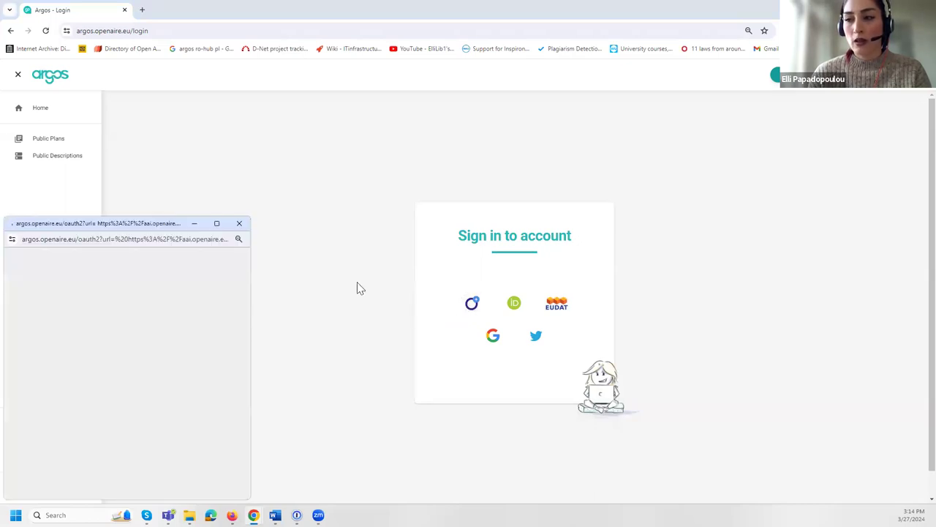
pyautogui.click(213, 225)
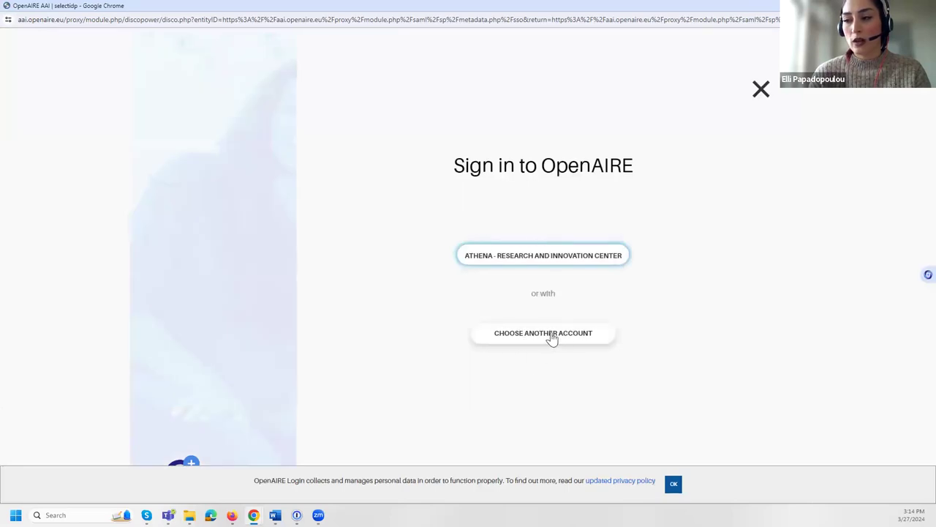
# Search EduGAIN for 'athena', select Athena - Research and Innovation Center, then close the login window
pyautogui.click(545, 340)
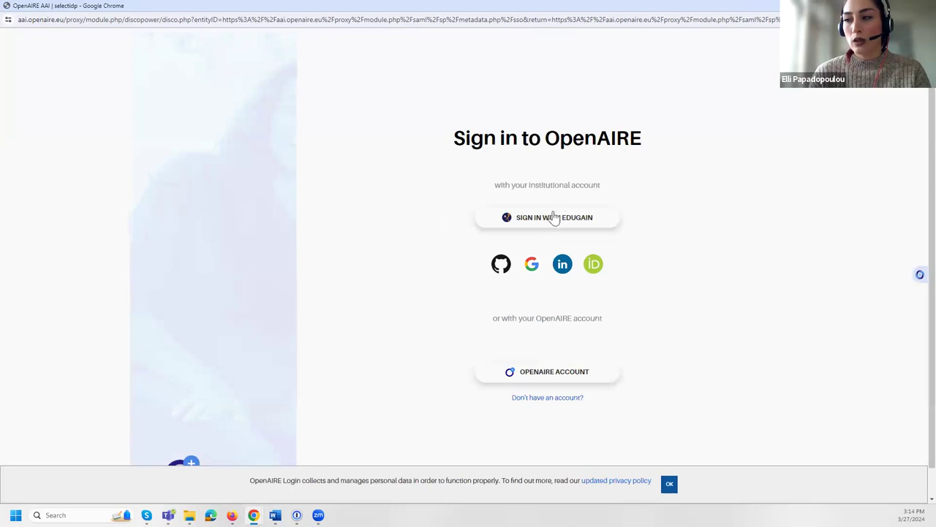
pyautogui.click(543, 223)
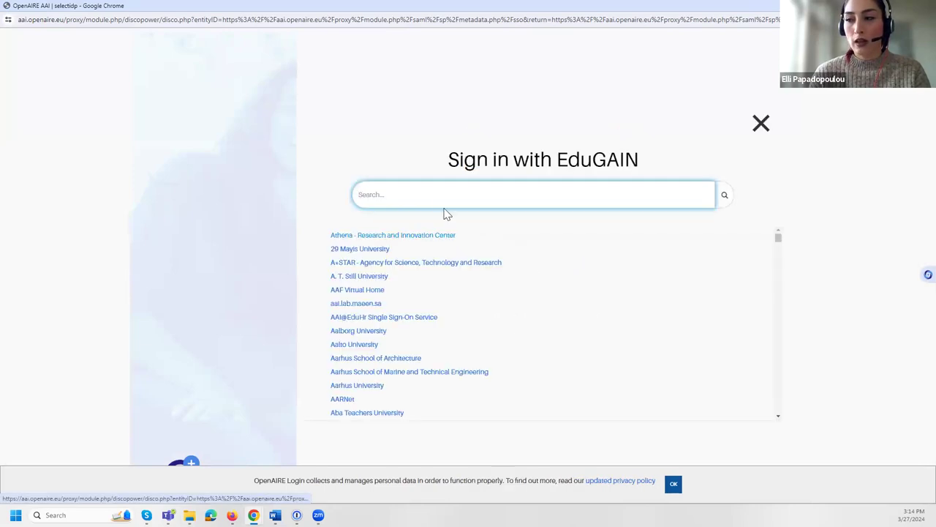
pyautogui.write('a')
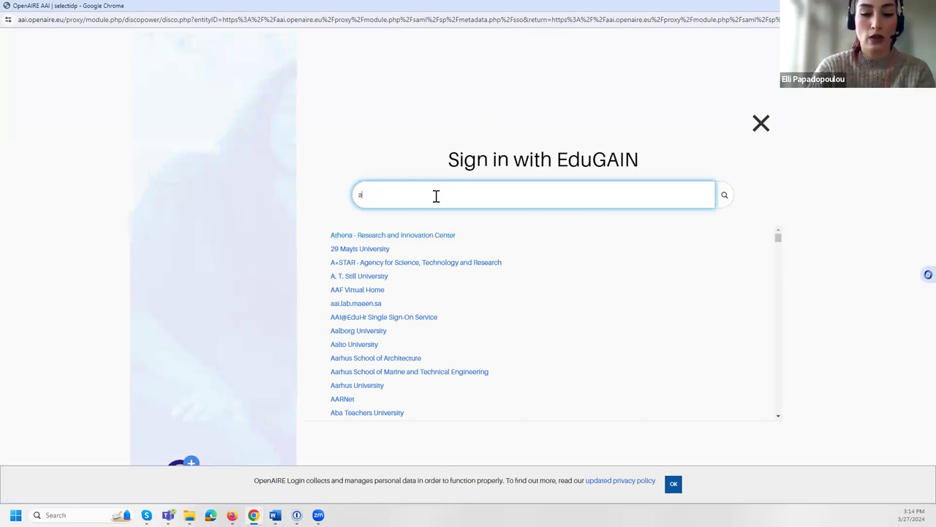
pyautogui.write('thena')
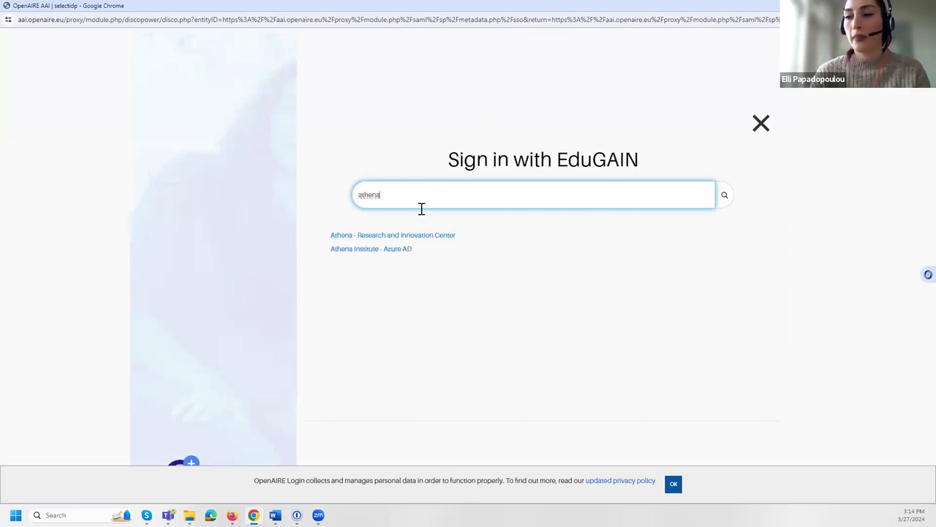
pyautogui.click(419, 236)
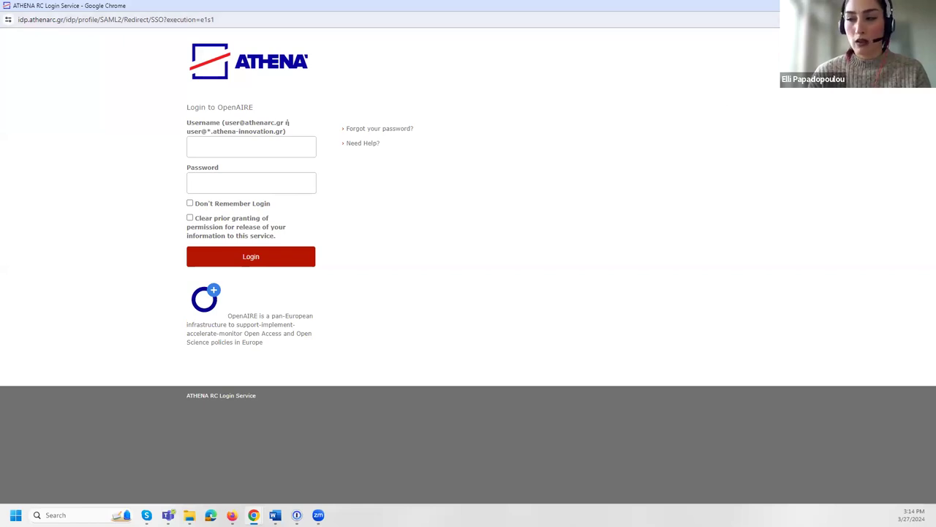
pyautogui.hotkey('ctrl', 'w')
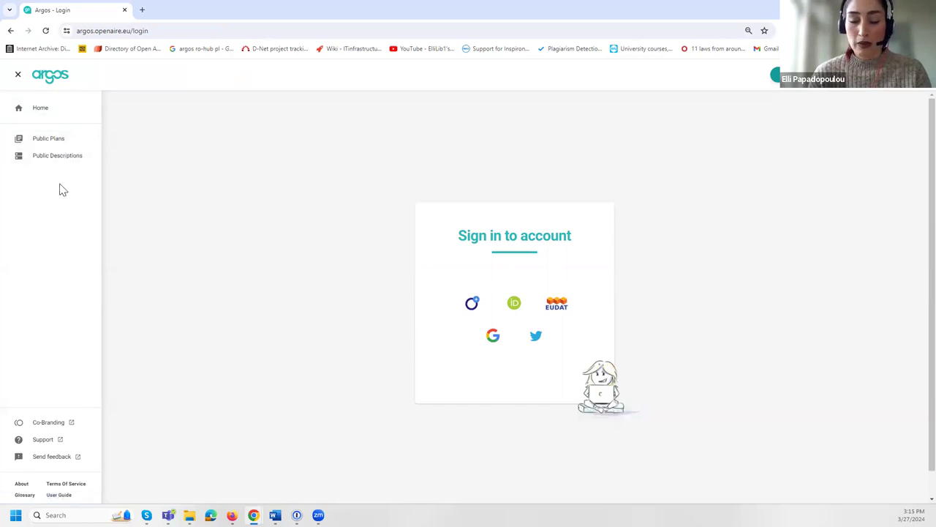
# Open CERTAINTY SU's DMP from Public Plans and follow its DOI to the Zenodo record
pyautogui.click(56, 143)
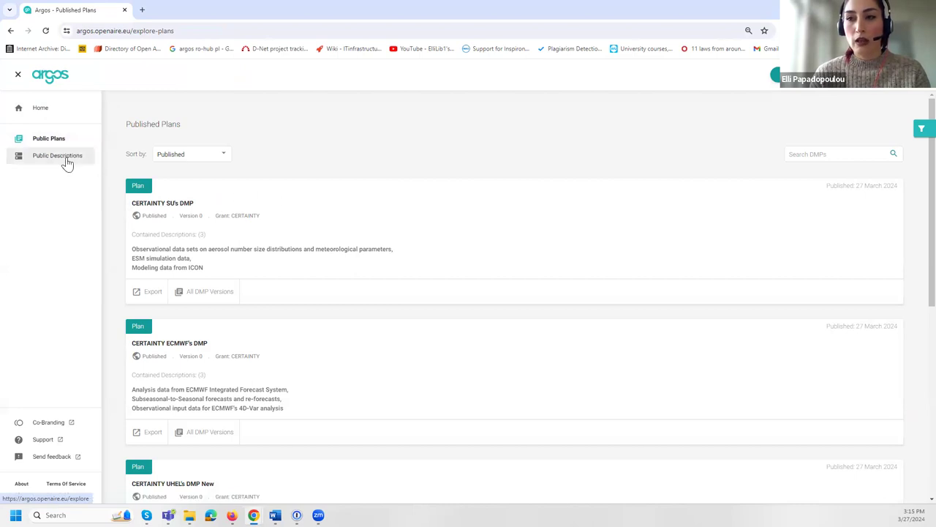
pyautogui.click(237, 199)
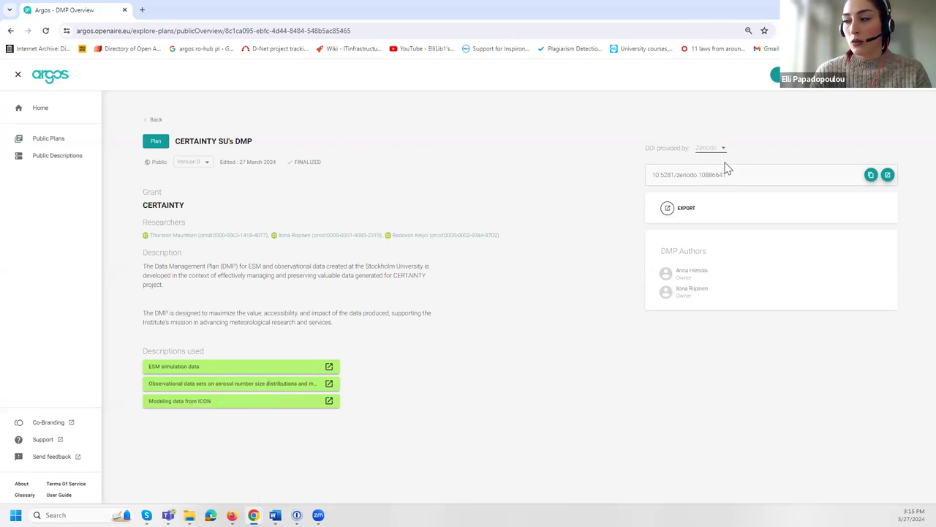
pyautogui.click(888, 177)
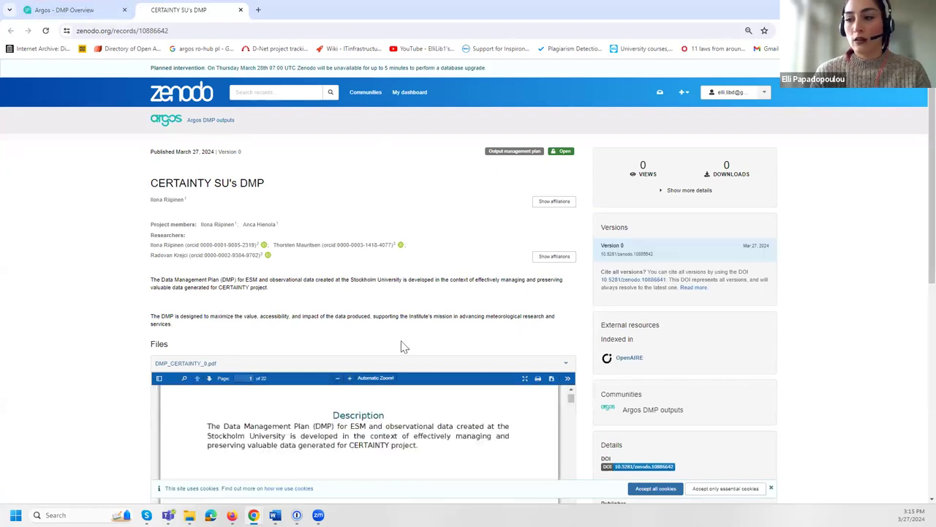
# Scroll through the Zenodo record, then switch back to the Argos DMP Overview tab
pyautogui.scroll(-2, 403, 344)
pyautogui.scroll(-2, 445, 334)
pyautogui.scroll(5, 443, 341)
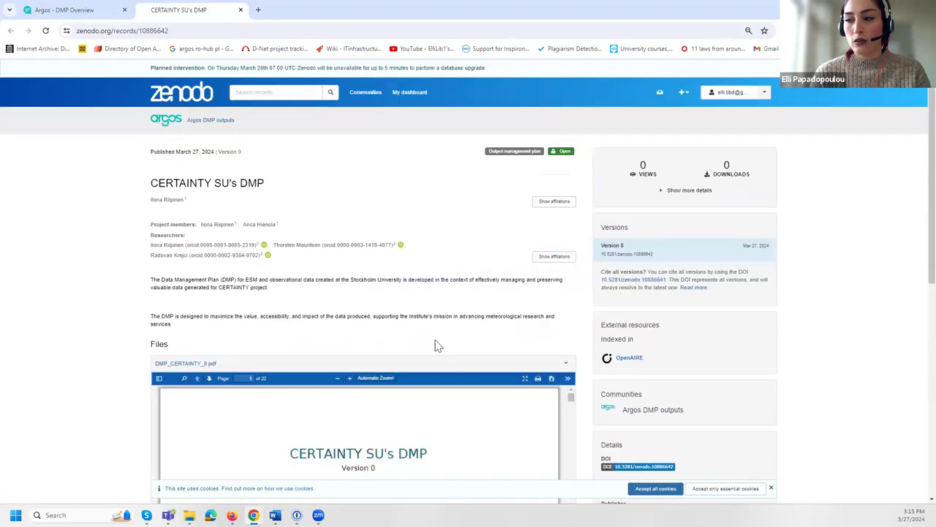
pyautogui.click(85, 8)
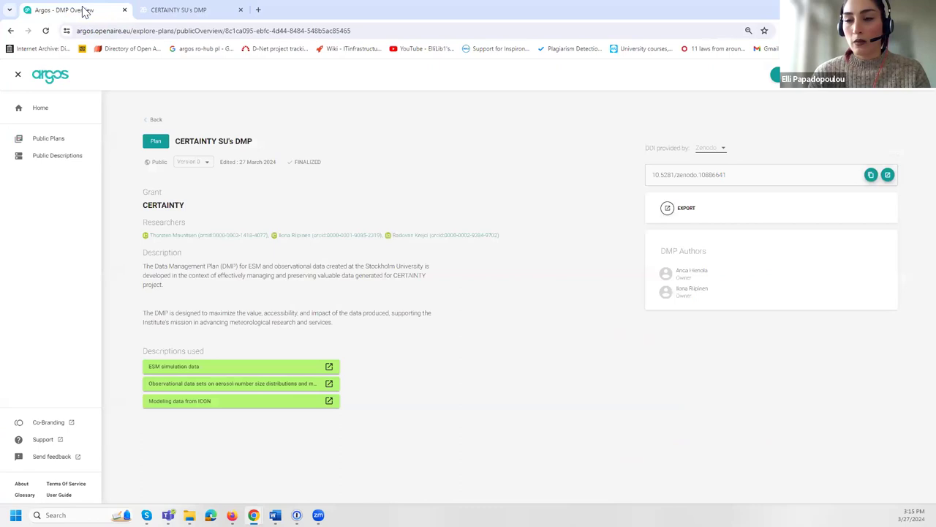
# Browse Public Descriptions and Public Plans, then return to the Argos Home page
pyautogui.click(70, 163)
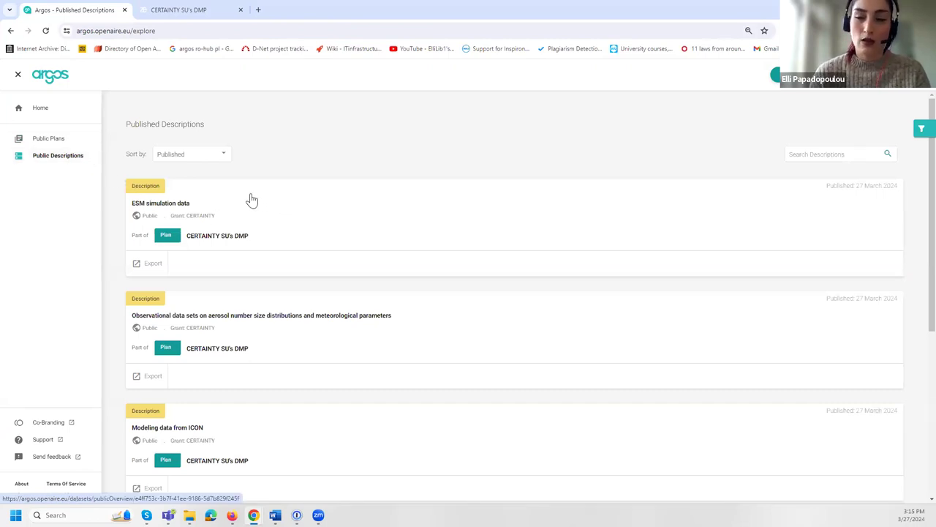
pyautogui.click(37, 140)
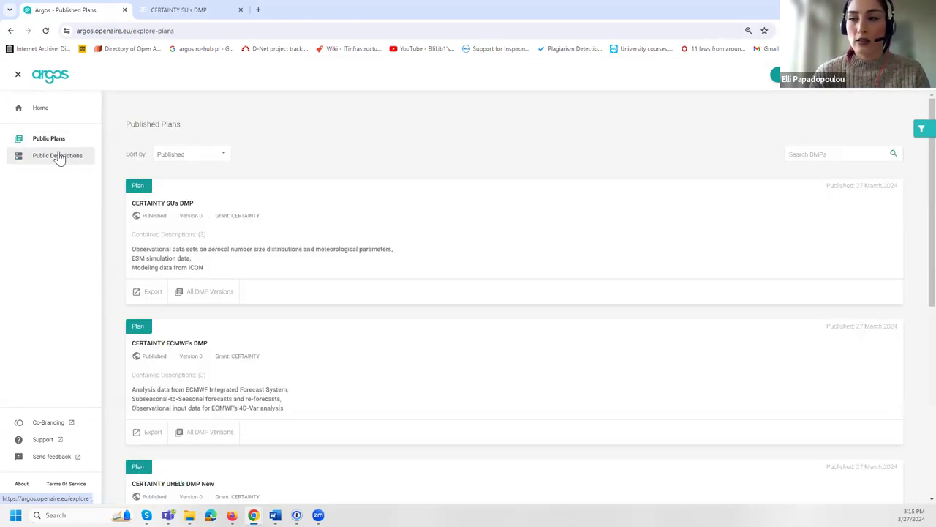
pyautogui.click(42, 112)
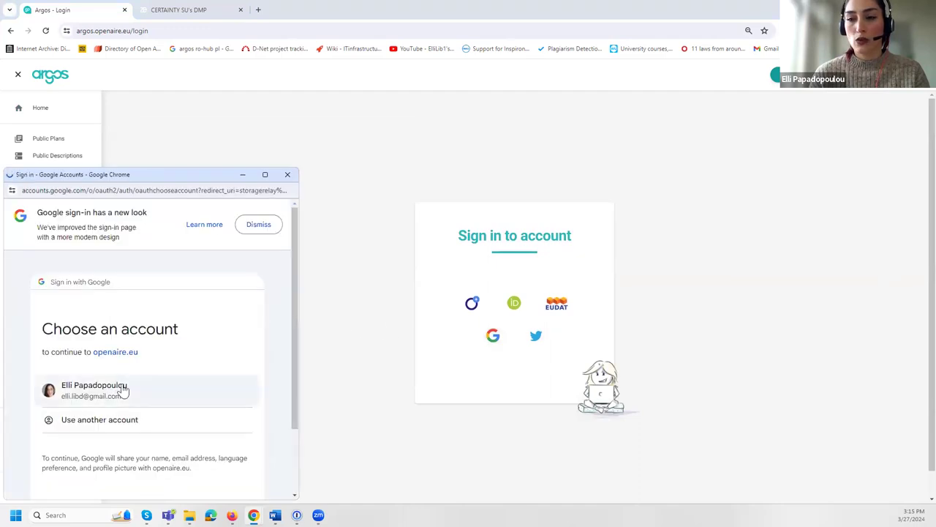
# Choose the listed Google account to continue signing in to Argos
pyautogui.click(122, 392)
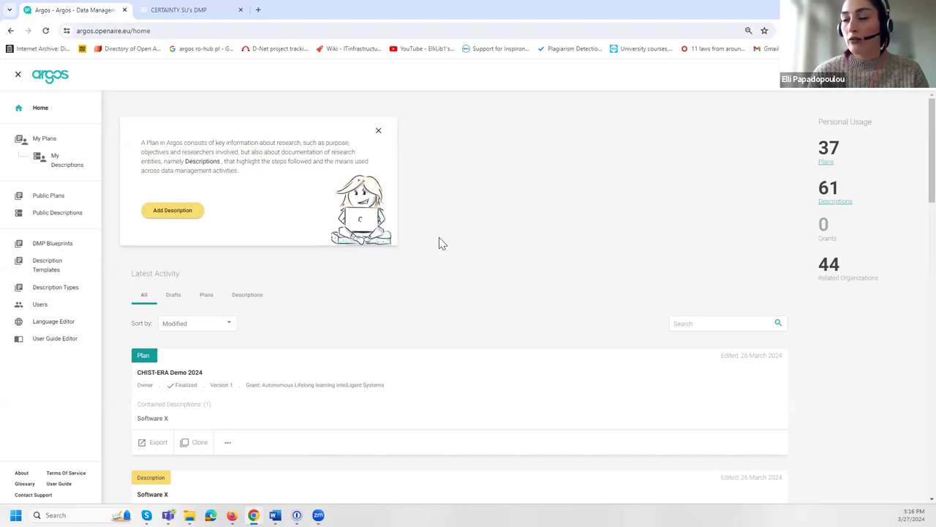
# Open CHIST-ERA Demo 2024 from My Plans, return to the list, and start a new plan
pyautogui.click(66, 146)
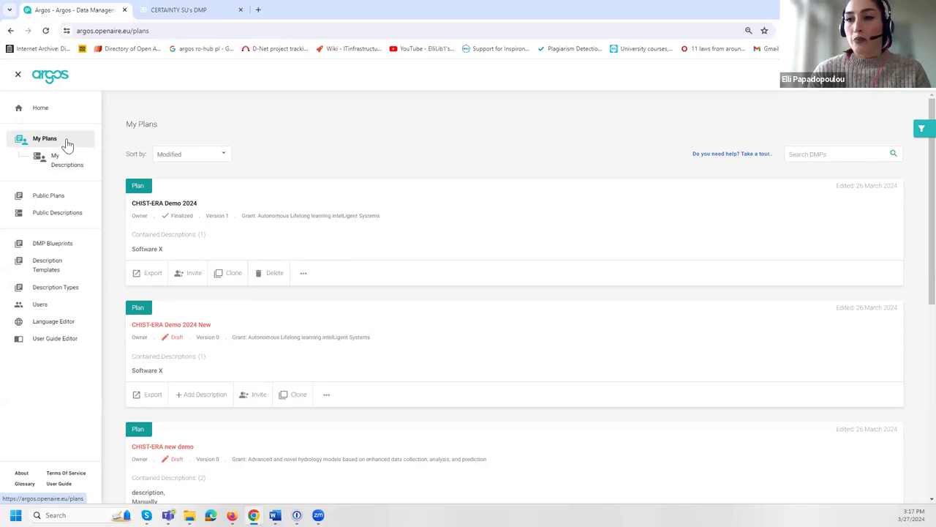
pyautogui.click(251, 197)
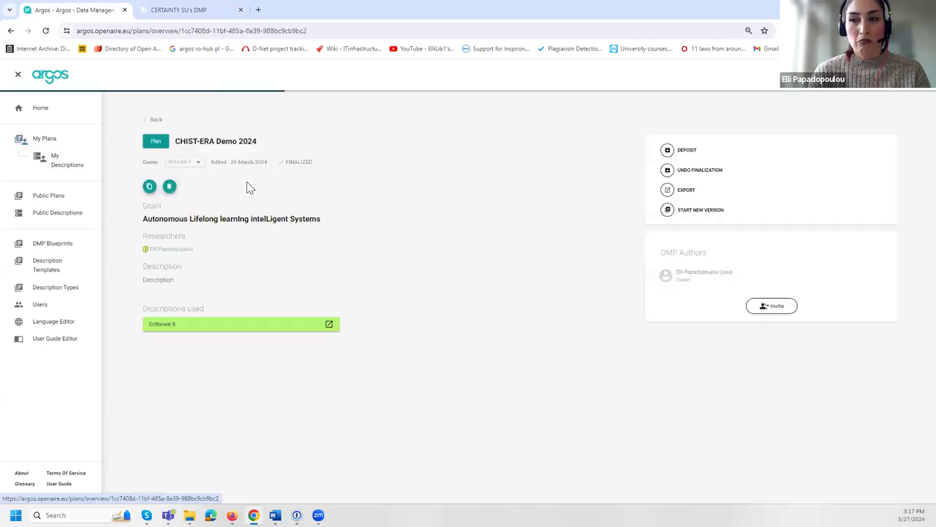
pyautogui.click(58, 146)
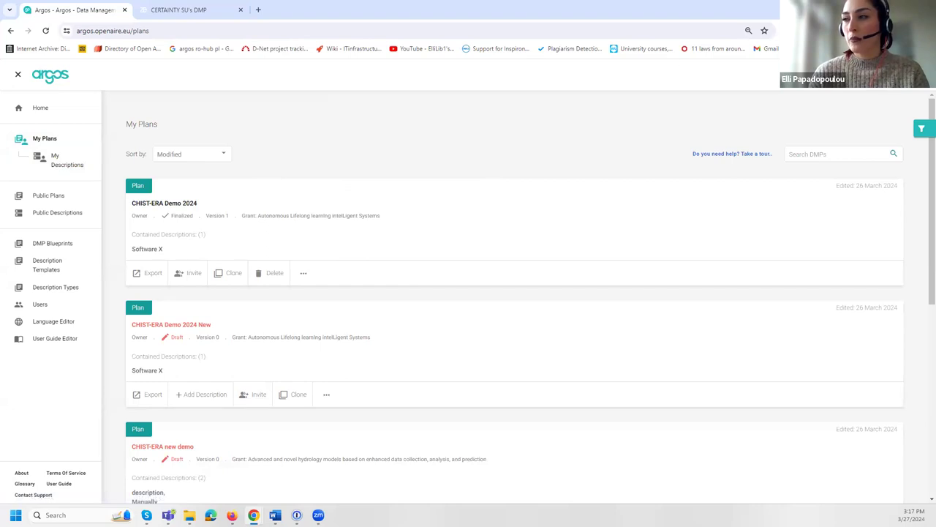
pyautogui.click(792, 85)
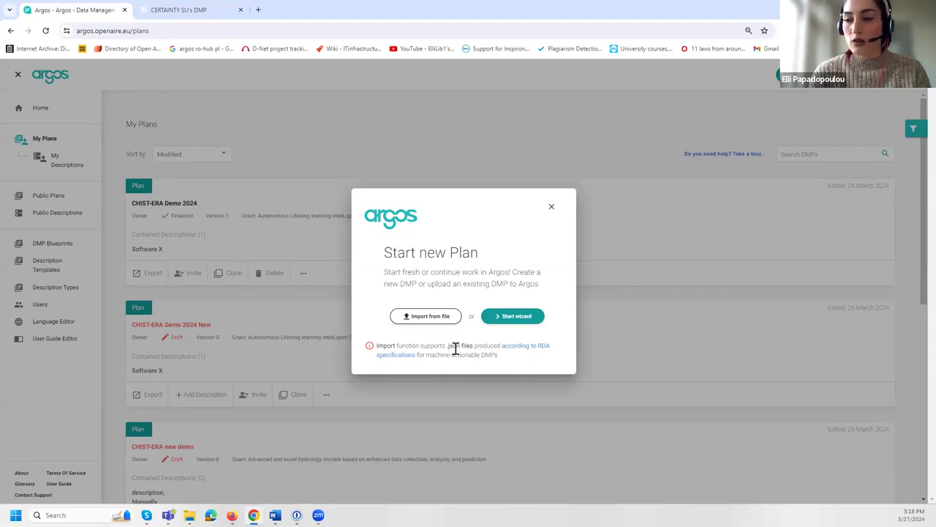
# Read the .json import note in the Start new Plan dialog, then choose Start wizard
pyautogui.moveTo(446, 346); pyautogui.dragTo(502, 360)
pyautogui.click(503, 362)
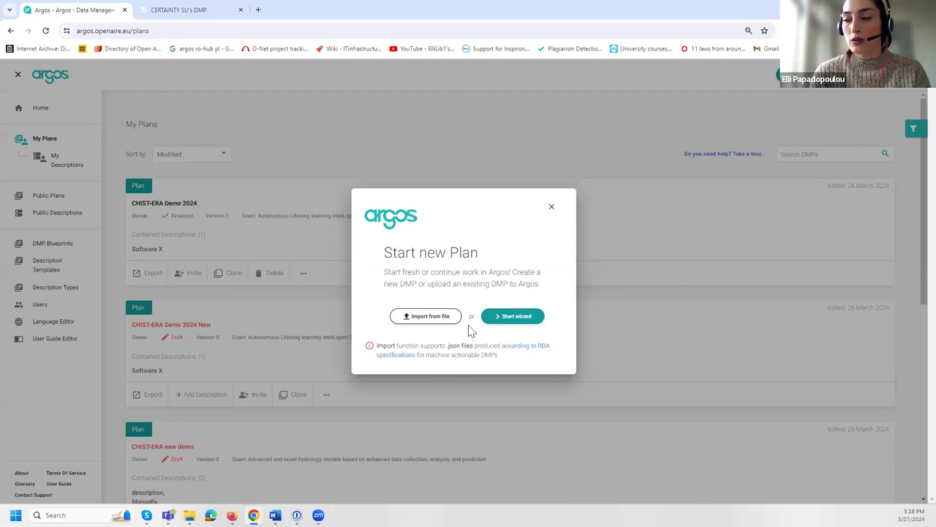
pyautogui.click(507, 319)
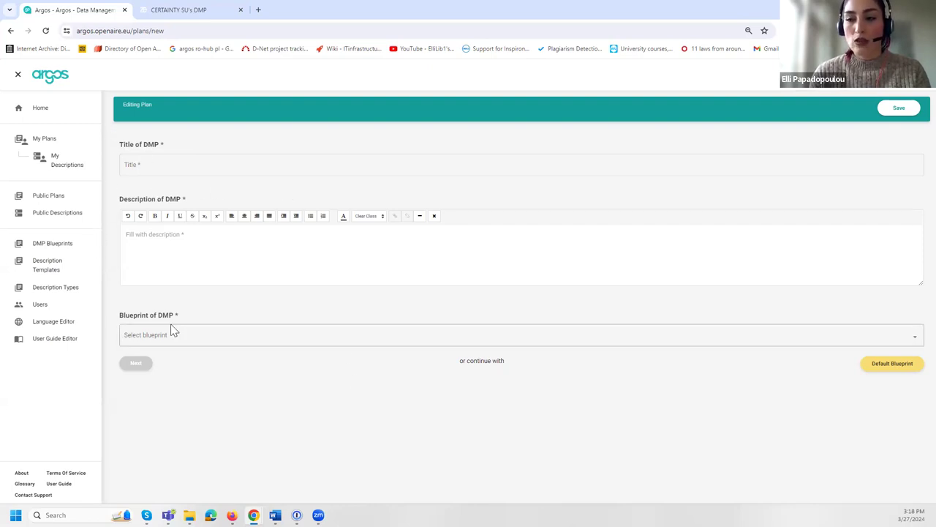
# Enter title 'Title of Plan' and description 'Description of Plan', then open the Blueprint dropdown
pyautogui.click(152, 164)
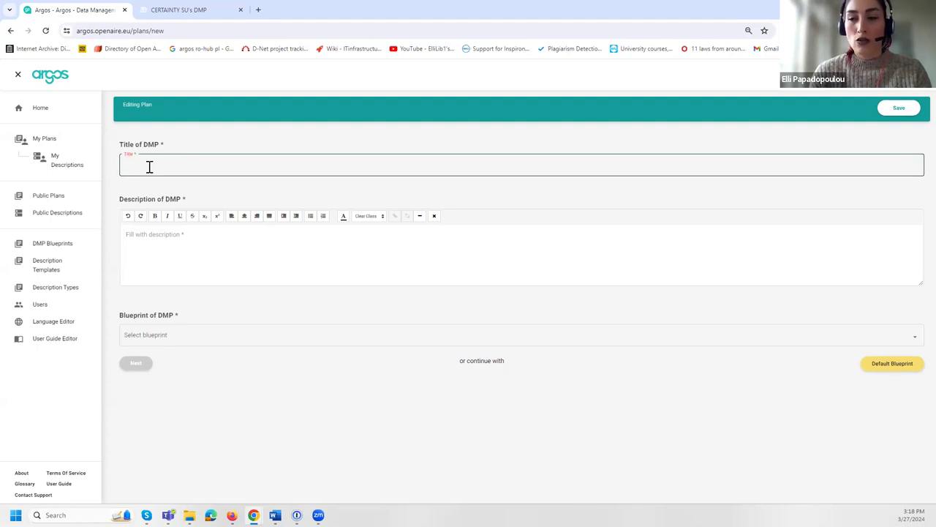
pyautogui.write('Title of Plan')
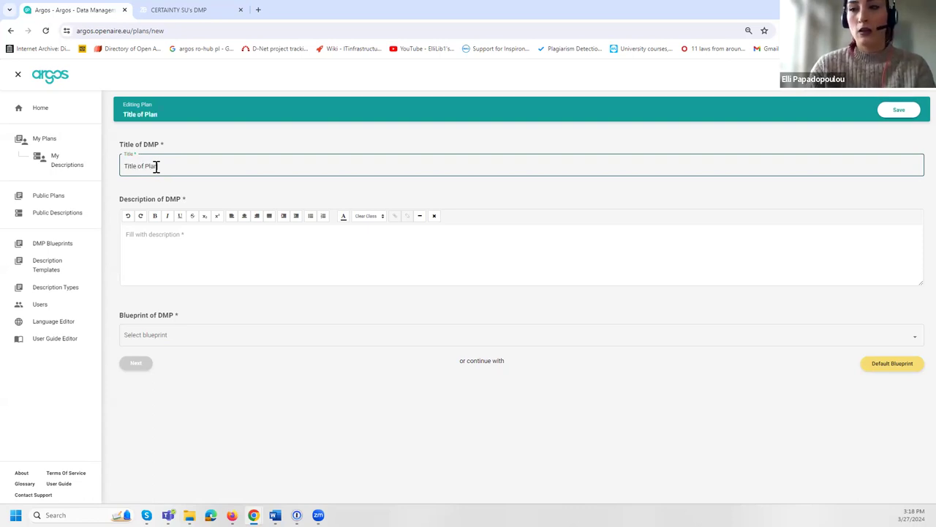
pyautogui.click(187, 241)
pyautogui.write('Description of Plan')
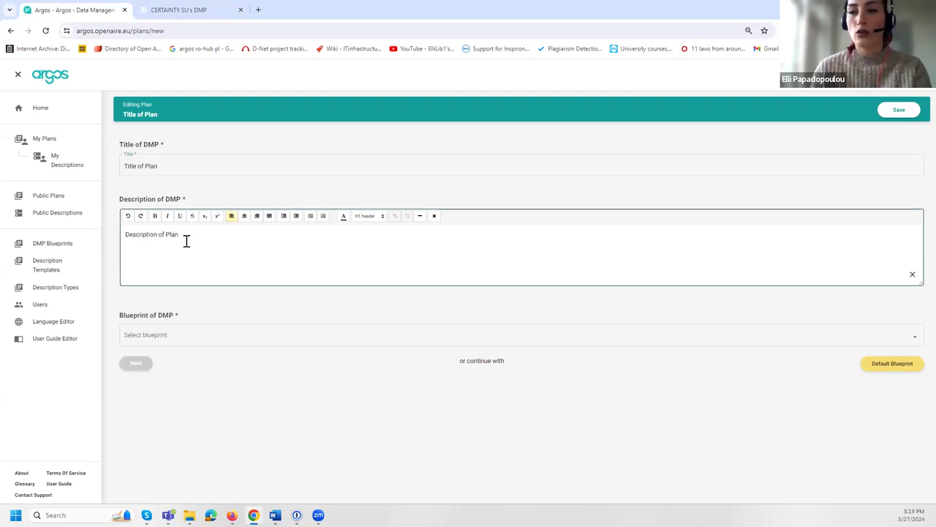
pyautogui.click(159, 335)
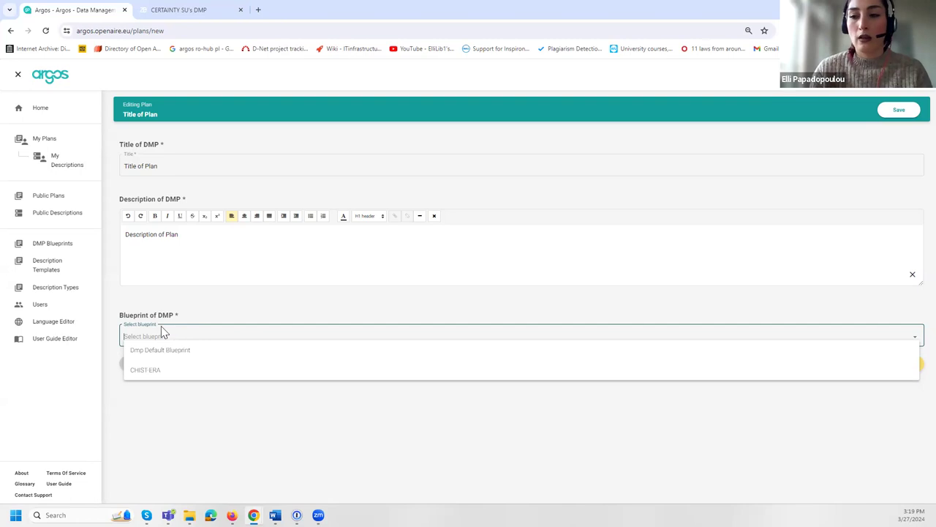
# Apply the CHIST-ERA blueprint to the new plan and continue to its plan form
pyautogui.click(151, 373)
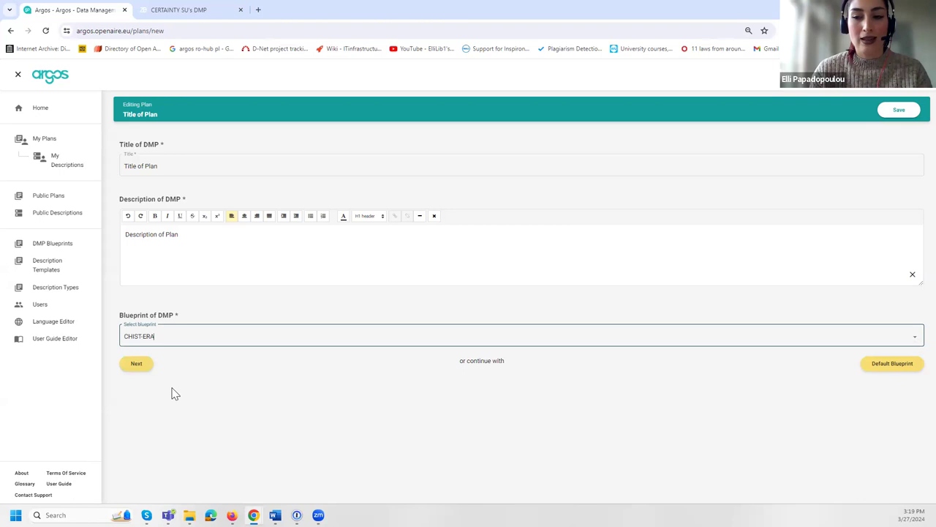
pyautogui.click(135, 368)
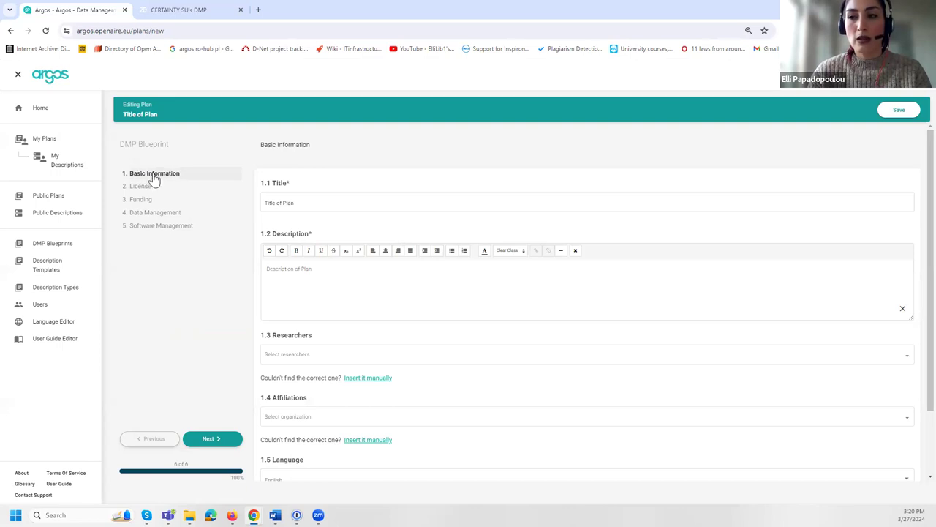
pyautogui.scroll(-2, 308, 255)
pyautogui.scroll(2, 308, 254)
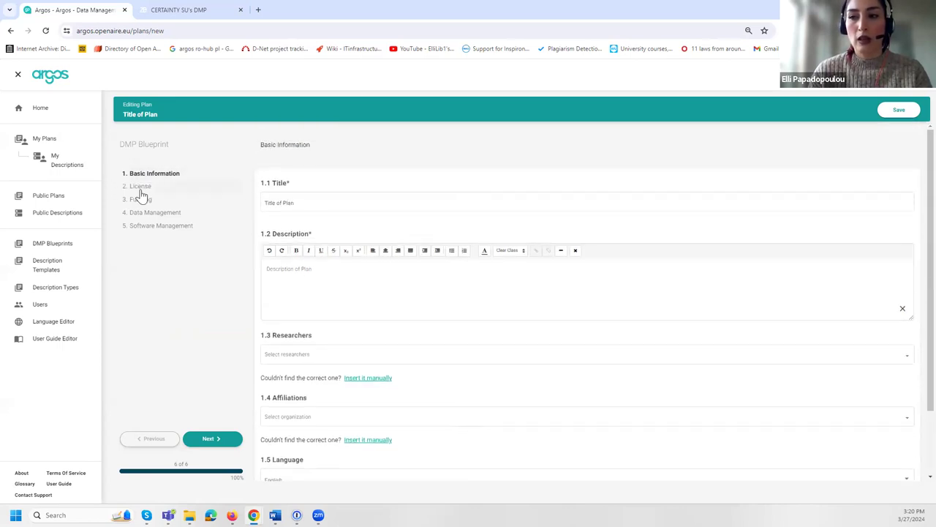
# Search the License list for 'ive', set Creative Commons Attribution 4.0, then go to Funding
pyautogui.click(140, 188)
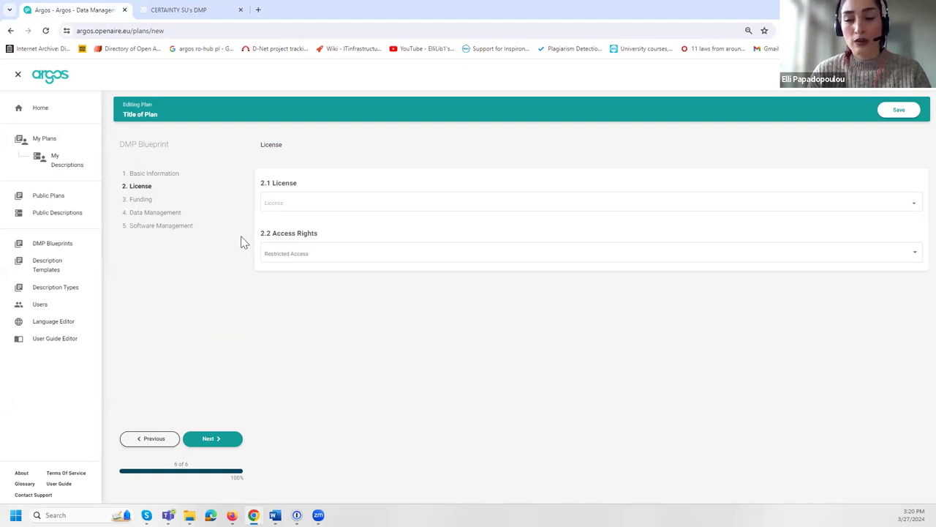
pyautogui.click(303, 202)
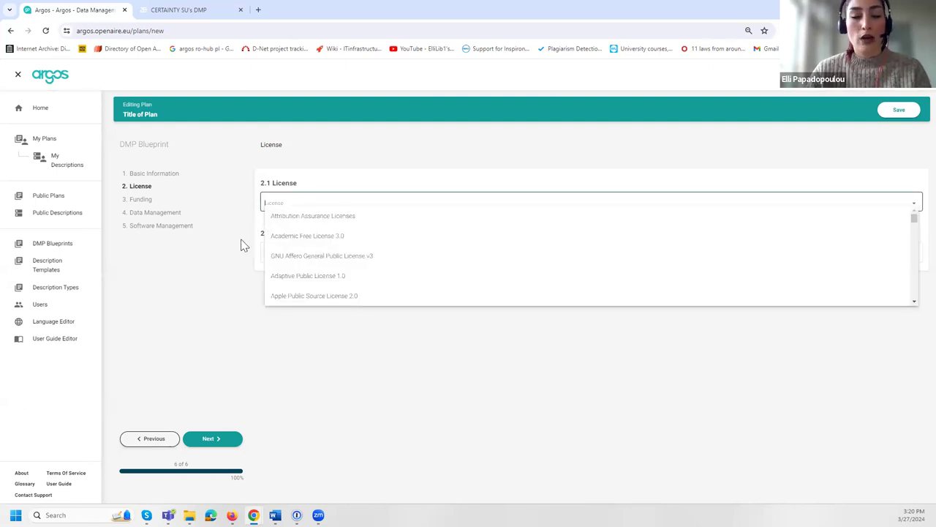
pyautogui.write('ive')
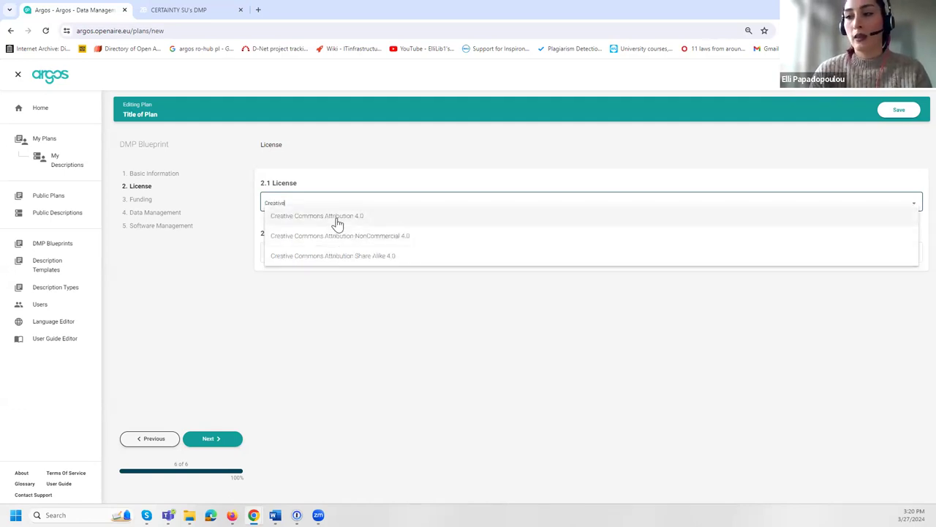
pyautogui.click(337, 224)
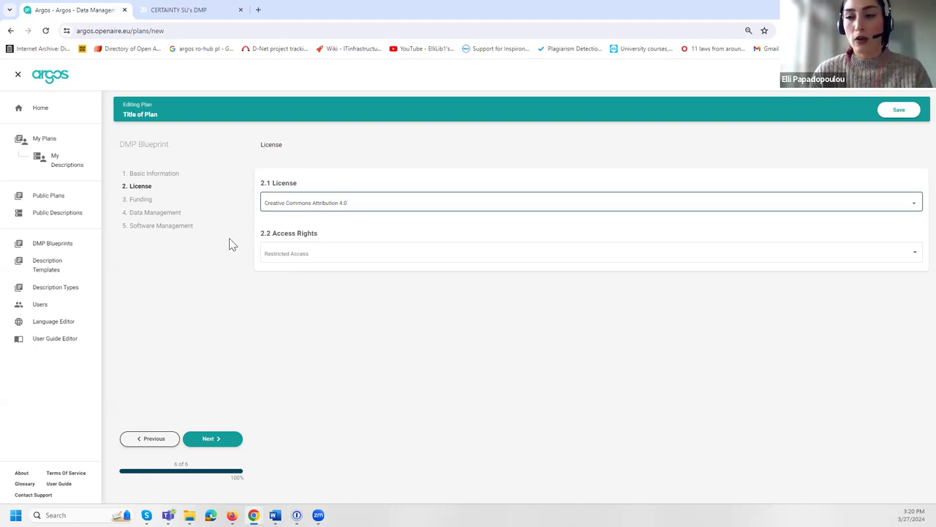
pyautogui.click(288, 230)
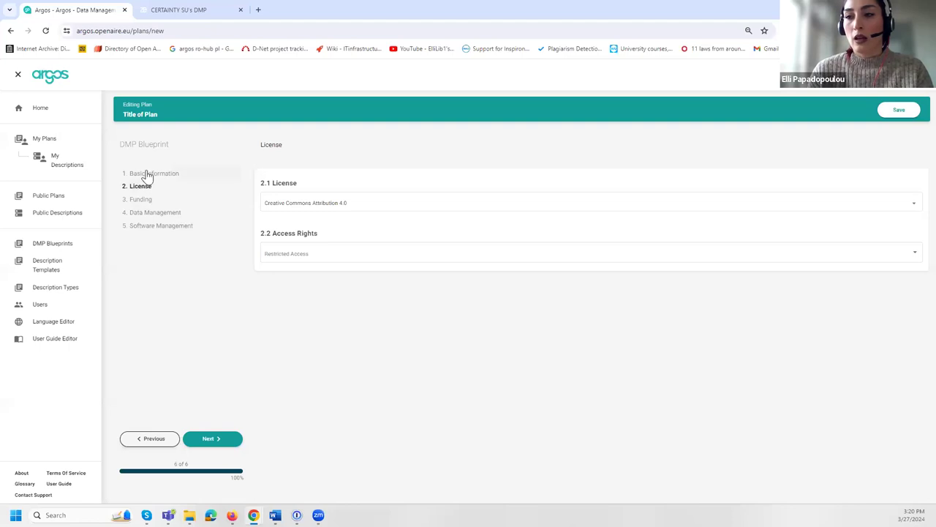
pyautogui.click(137, 202)
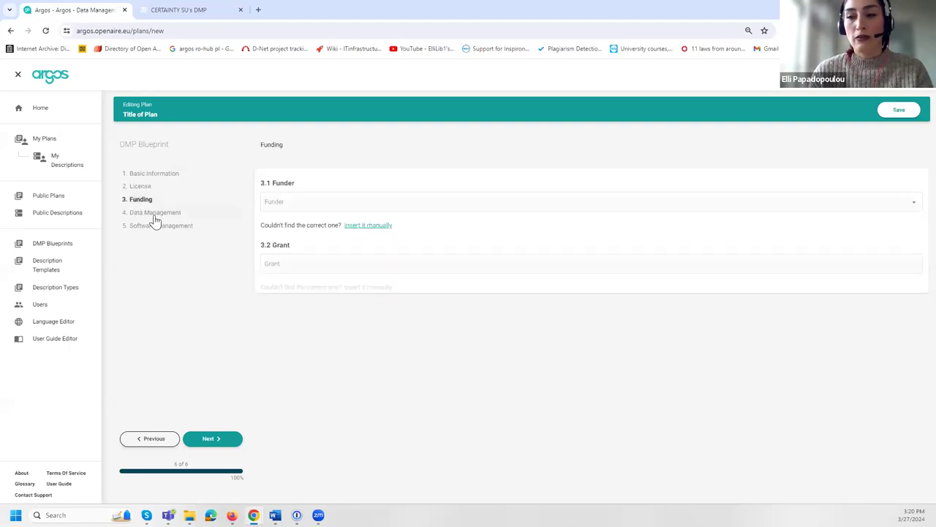
# Look through the Data Management and Software Management steps, then return to Basic Information
pyautogui.click(154, 213)
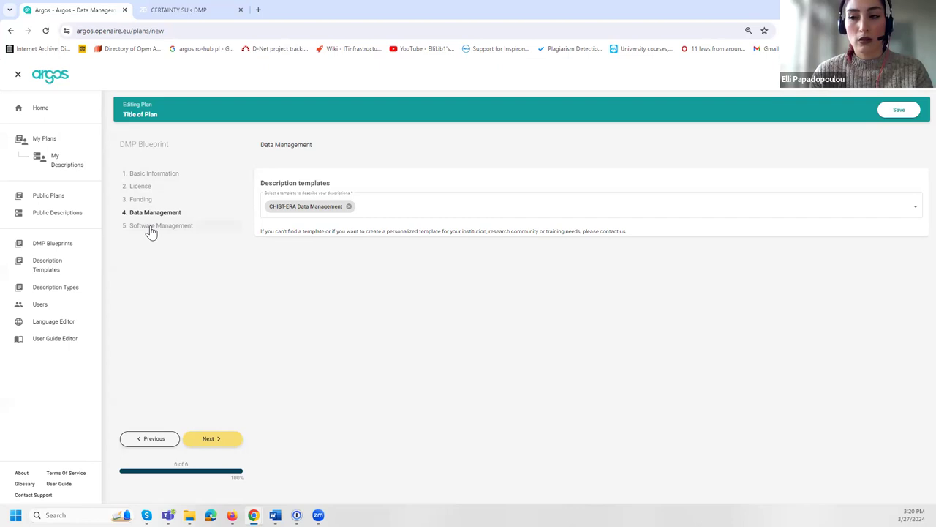
pyautogui.click(151, 228)
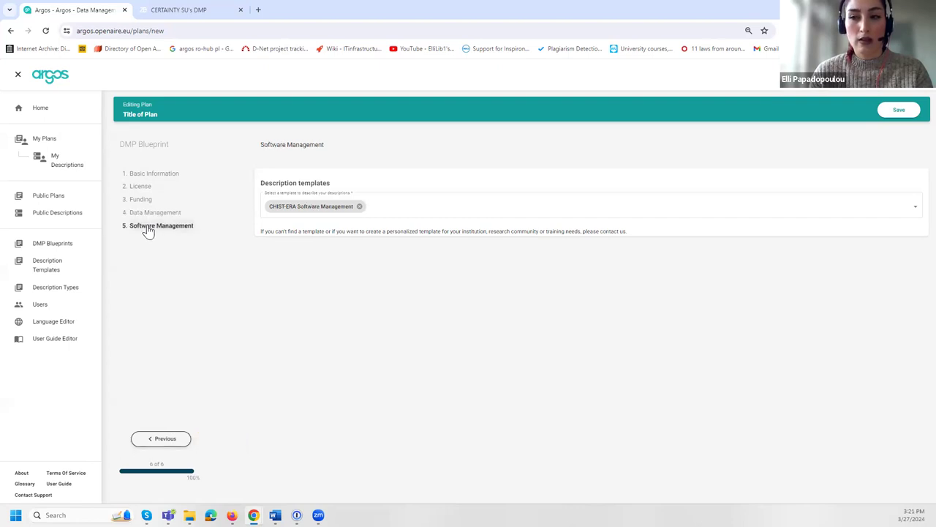
pyautogui.click(154, 176)
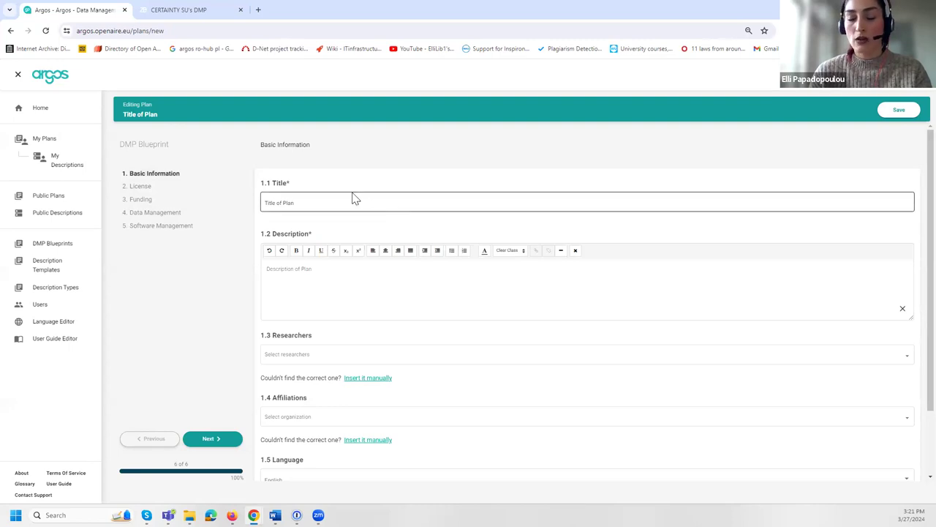
# Search Researchers for the author's name and add their ORCID entry, dismissing the manual-entry form
pyautogui.click(324, 278)
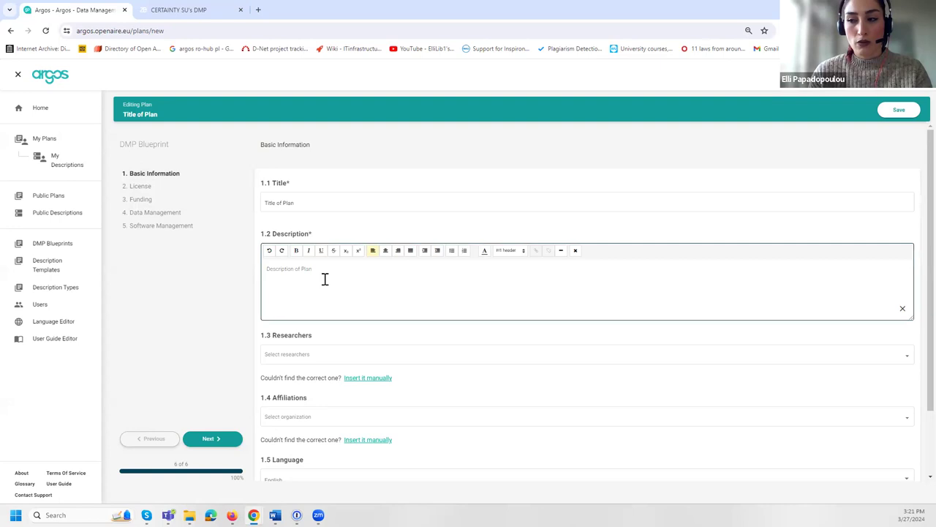
pyautogui.scroll(-1, 323, 296)
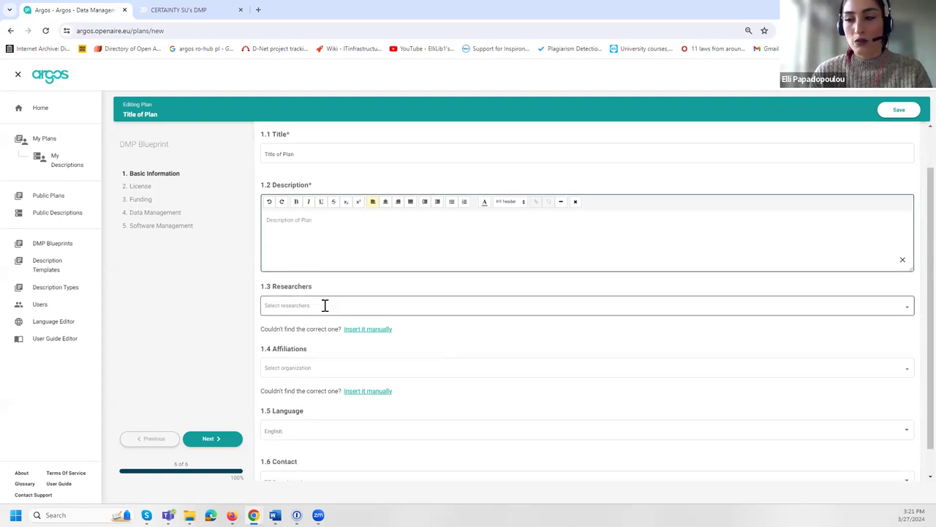
pyautogui.click(325, 305)
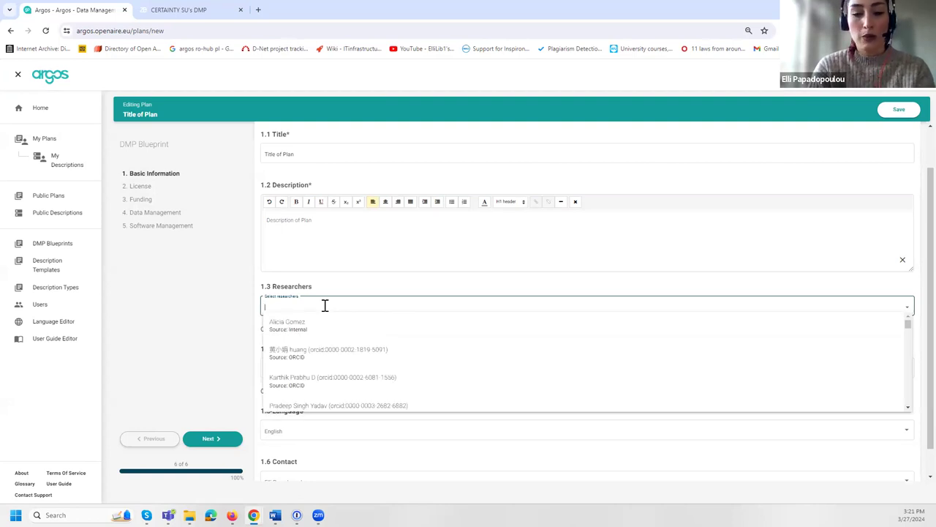
pyautogui.write('elli')
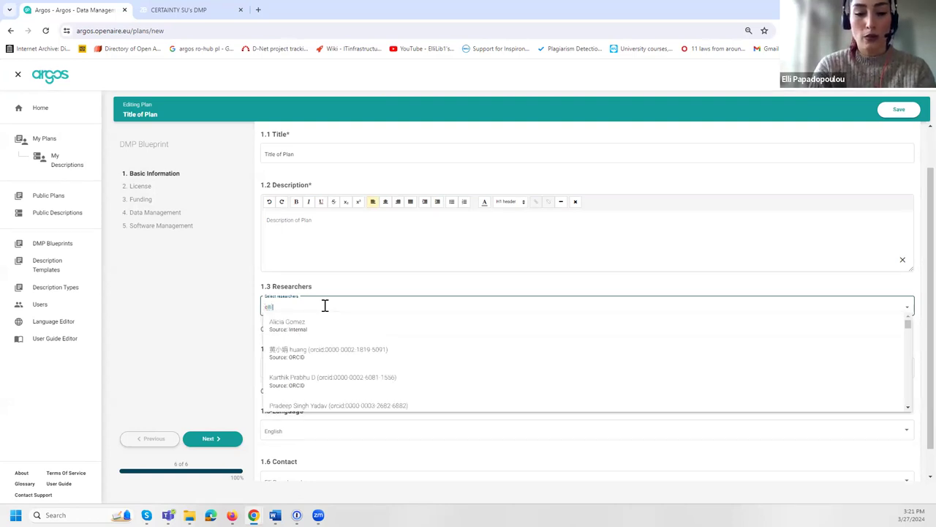
pyautogui.write(' papadopoulou')
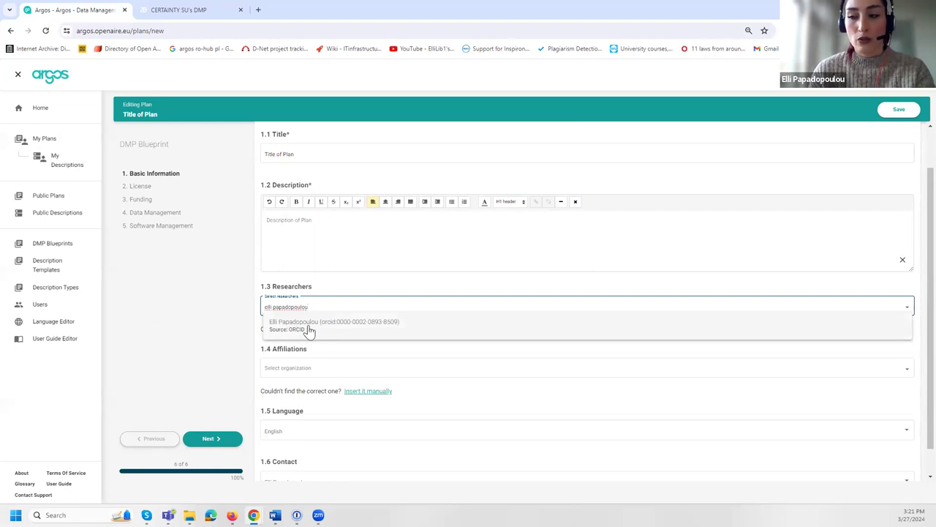
pyautogui.click(310, 330)
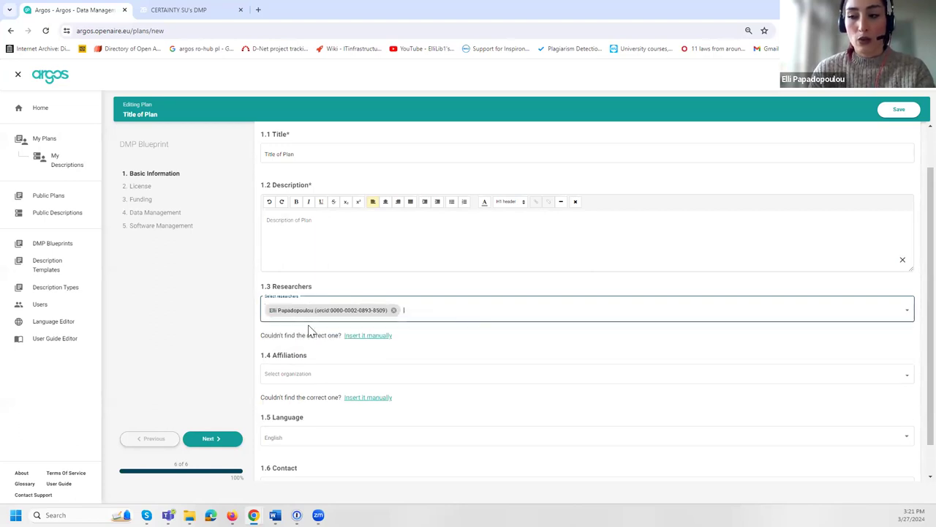
pyautogui.click(370, 336)
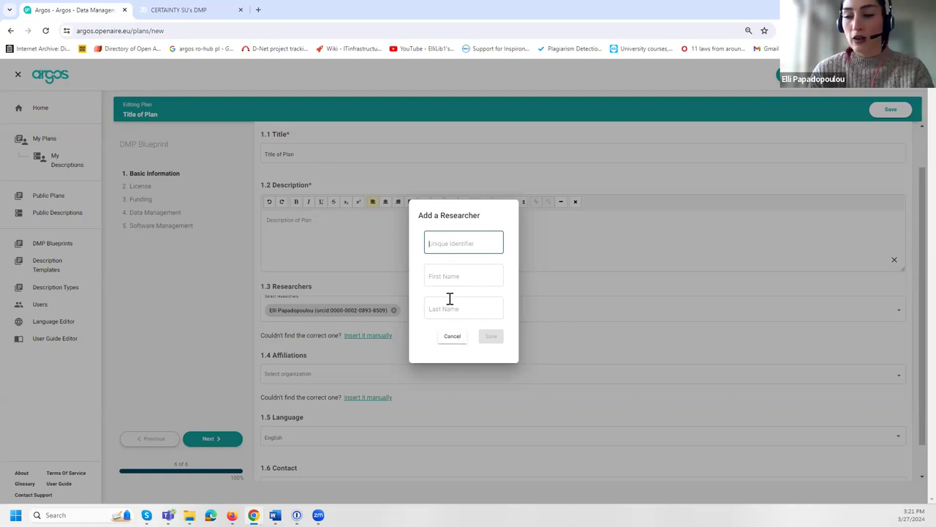
pyautogui.click(451, 341)
pyautogui.scroll(-1, 339, 366)
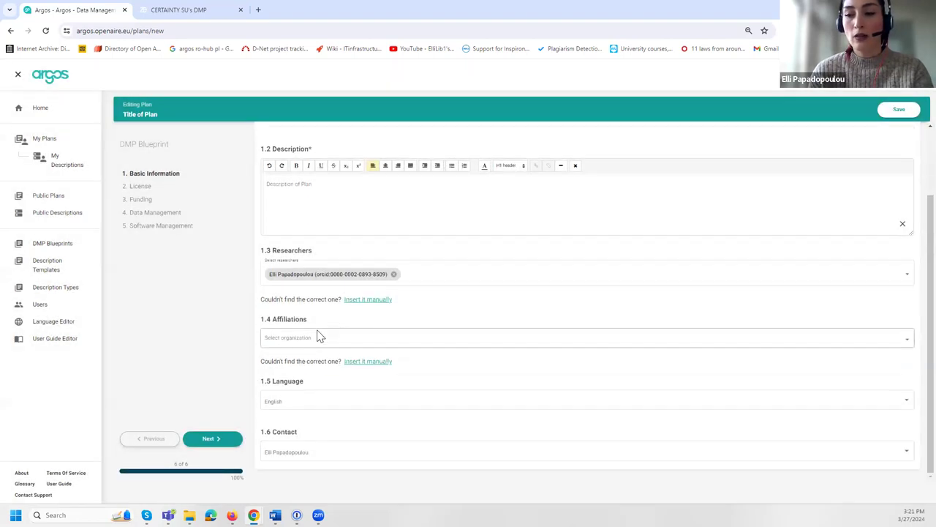
# Set the plan's affiliation to Athena Research and Innovation Center
pyautogui.click(296, 337)
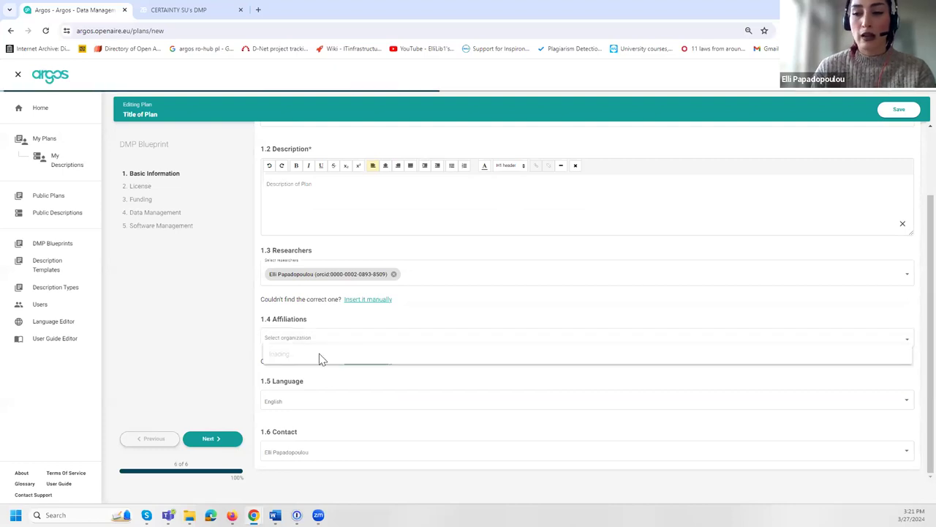
pyautogui.write('athens')
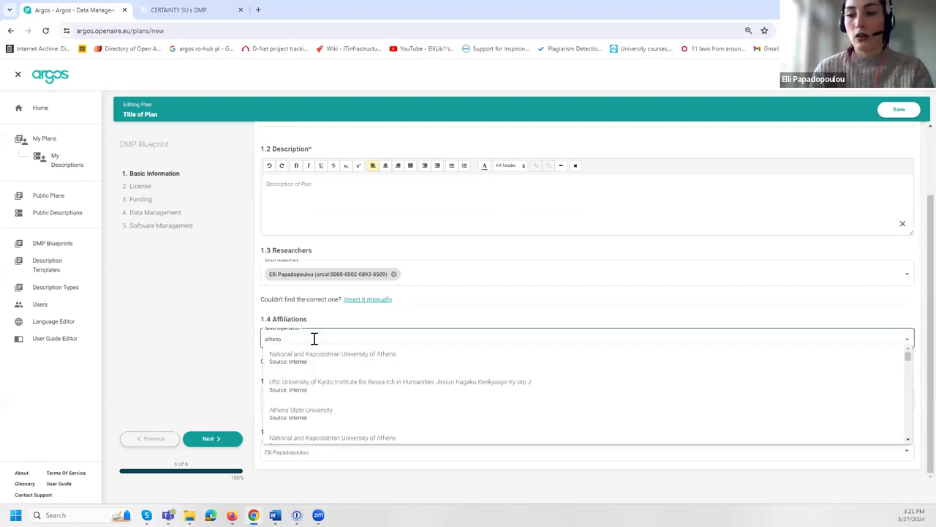
pyautogui.press('BackSpace')
pyautogui.write('a')
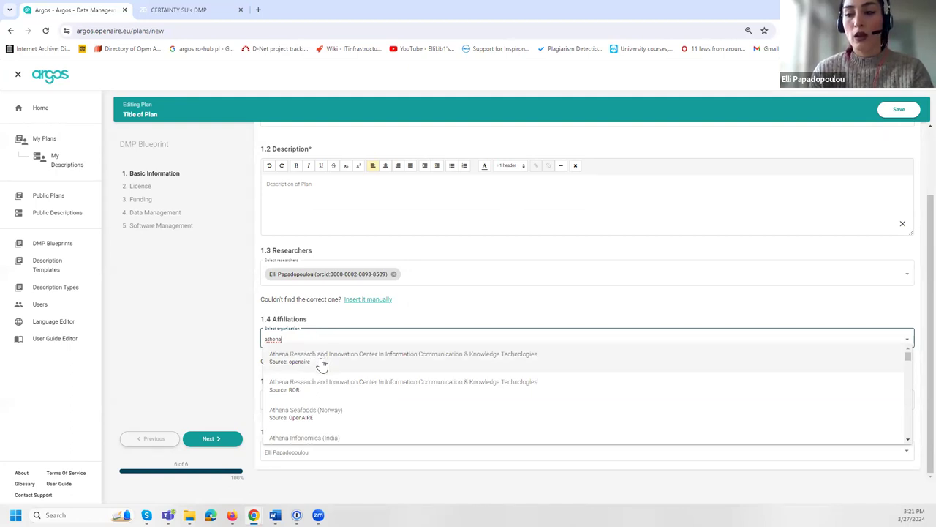
pyautogui.click(322, 358)
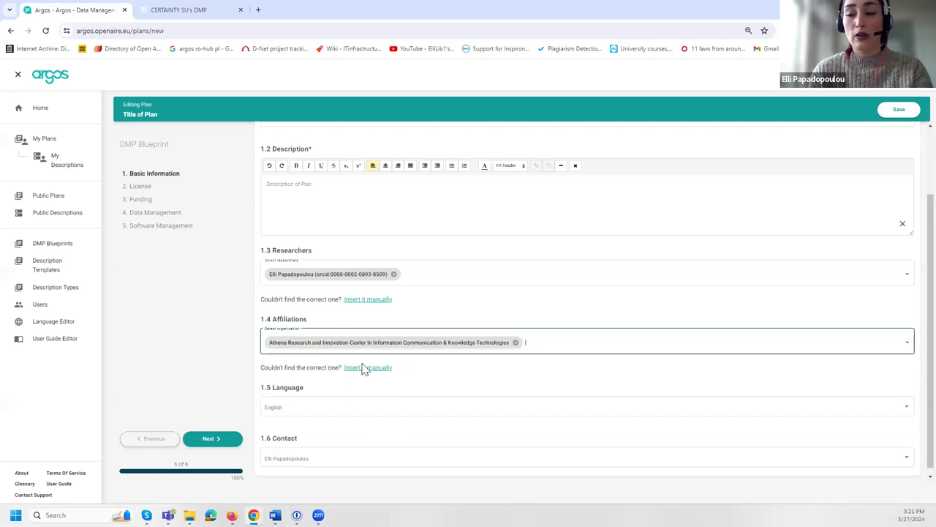
pyautogui.click(362, 368)
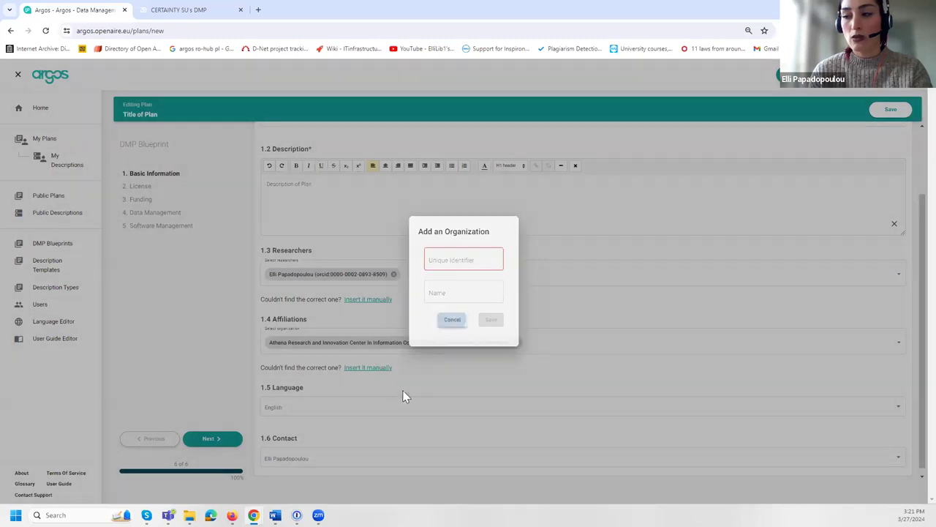
pyautogui.click(404, 395)
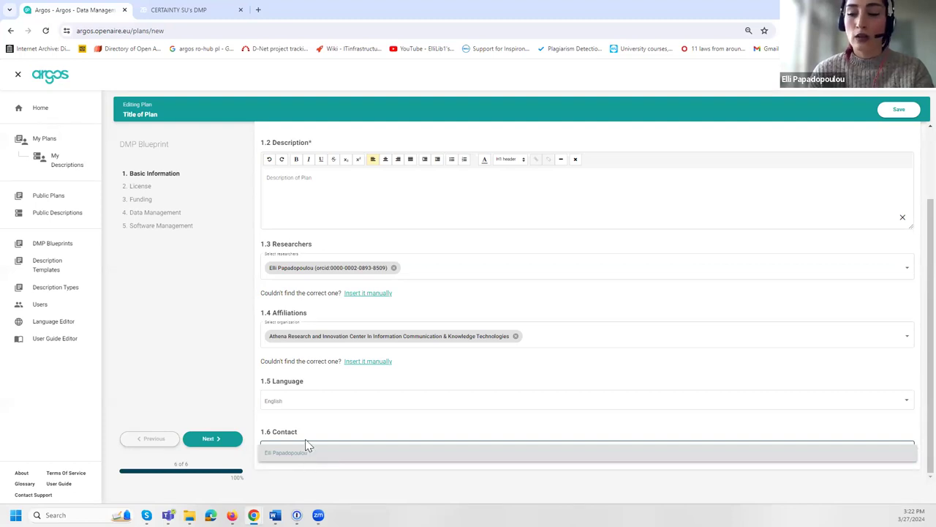
# Keep the author as the plan's contact person
pyautogui.click(306, 438)
pyautogui.click(311, 449)
pyautogui.click(324, 435)
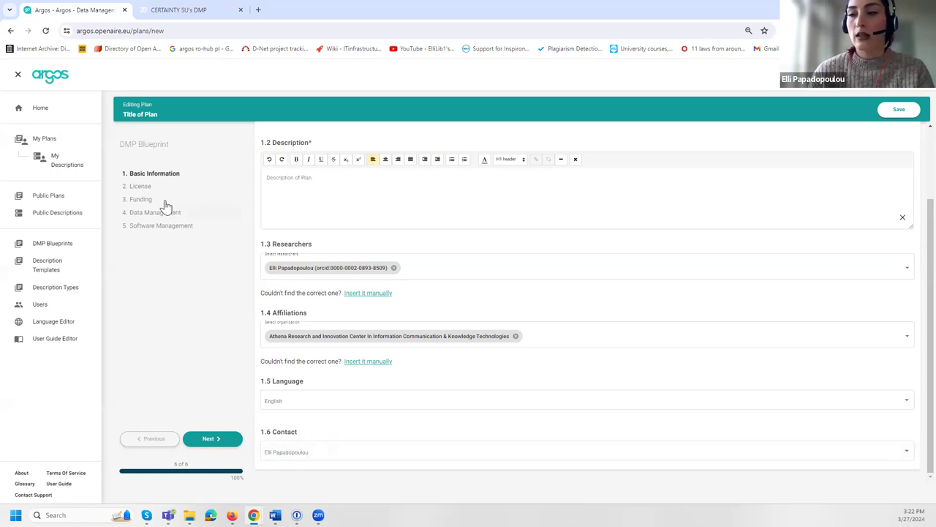
# Confirm Creative Commons Attribution 4.0 as the plan's licence on the License step
pyautogui.scroll(2, 253, 226)
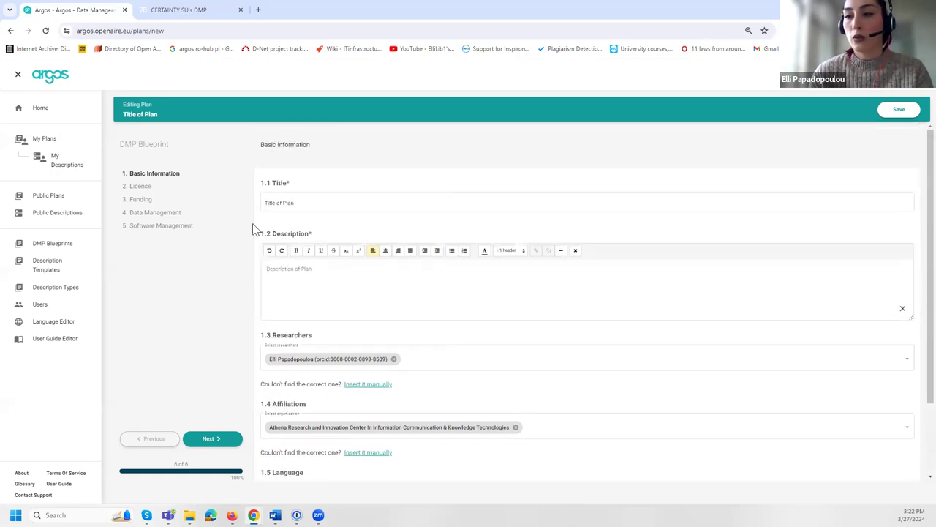
pyautogui.click(160, 192)
pyautogui.click(378, 202)
pyautogui.click(236, 221)
pyautogui.click(236, 222)
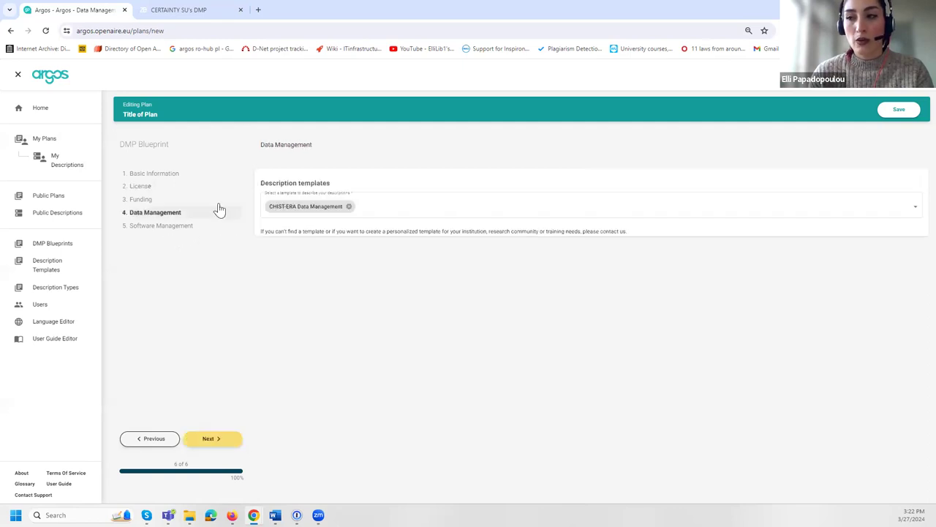
pyautogui.click(199, 188)
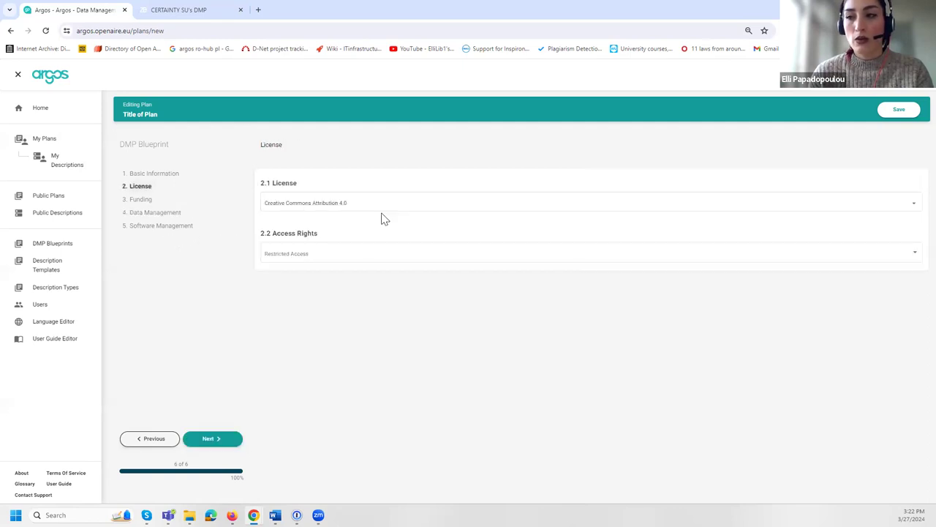
# Set 2.2 Access Rights to Open Access
pyautogui.click(358, 254)
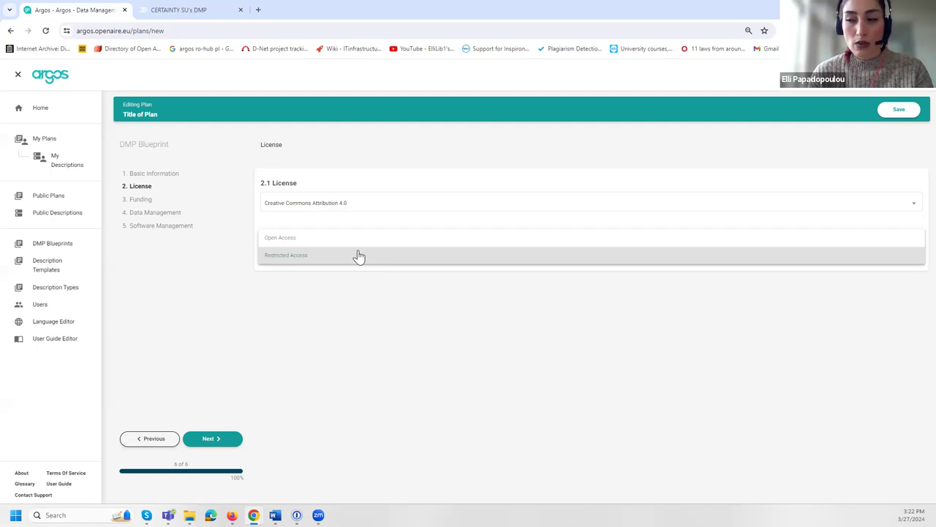
pyautogui.click(318, 242)
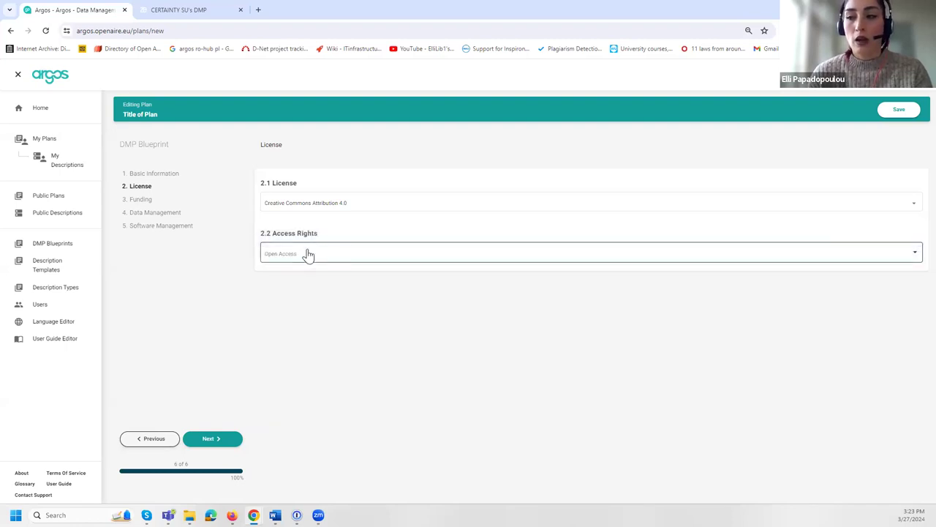
pyautogui.moveTo(260, 234); pyautogui.dragTo(329, 236)
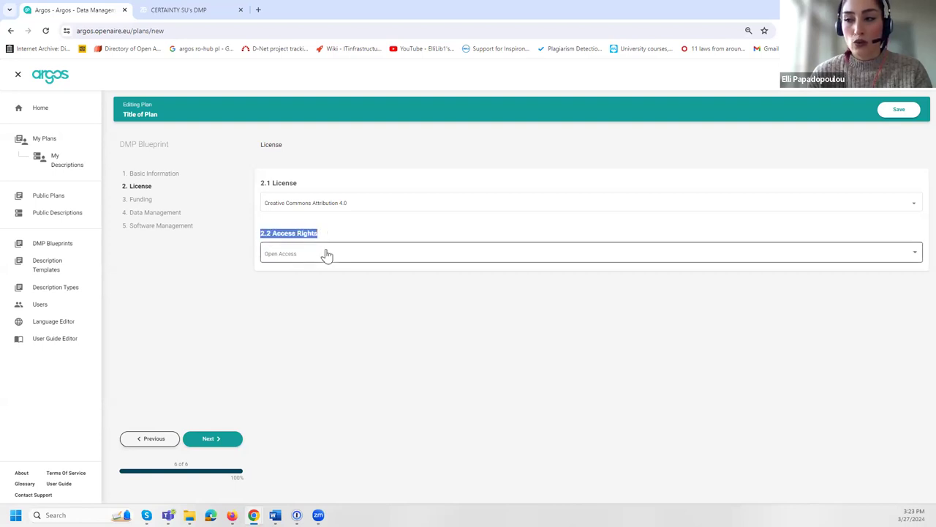
pyautogui.click(320, 233)
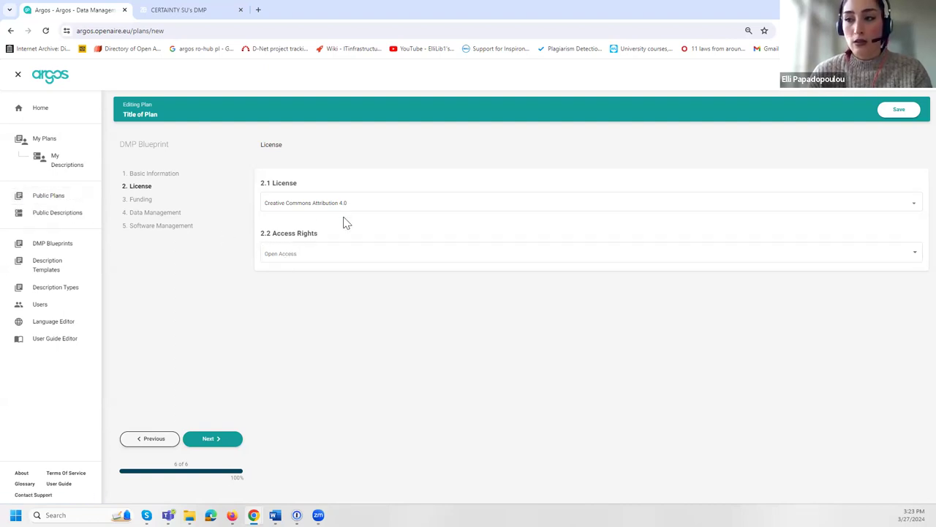
# Scroll through the CERTAINTY SU's DMP record on Zenodo, then return to the Argos Funding step
pyautogui.click(183, 10)
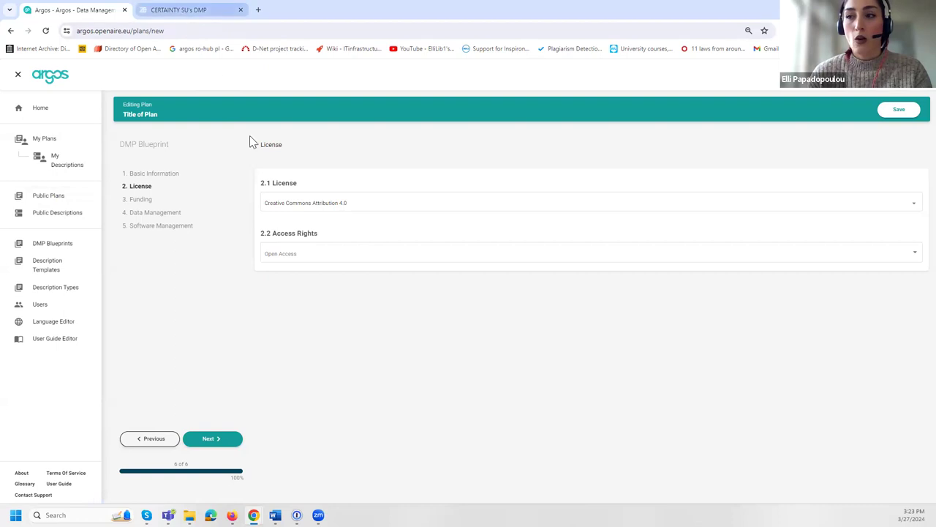
pyautogui.scroll(-2, 564, 355)
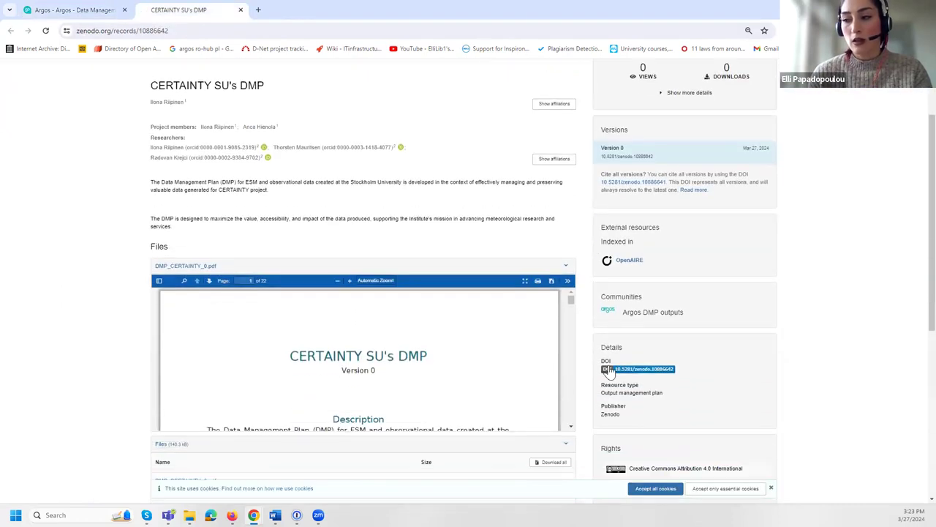
pyautogui.scroll(-2, 610, 372)
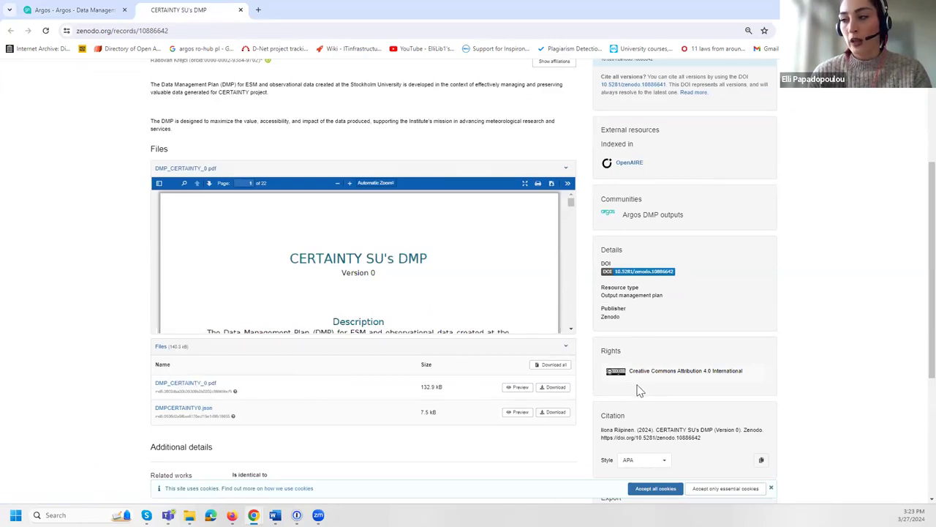
pyautogui.scroll(3, 635, 383)
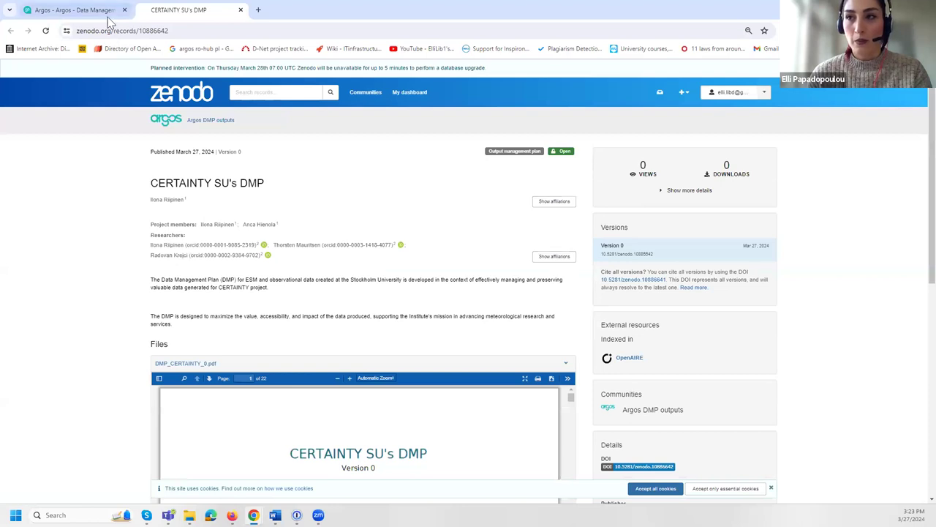
pyautogui.click(74, 10)
pyautogui.click(141, 204)
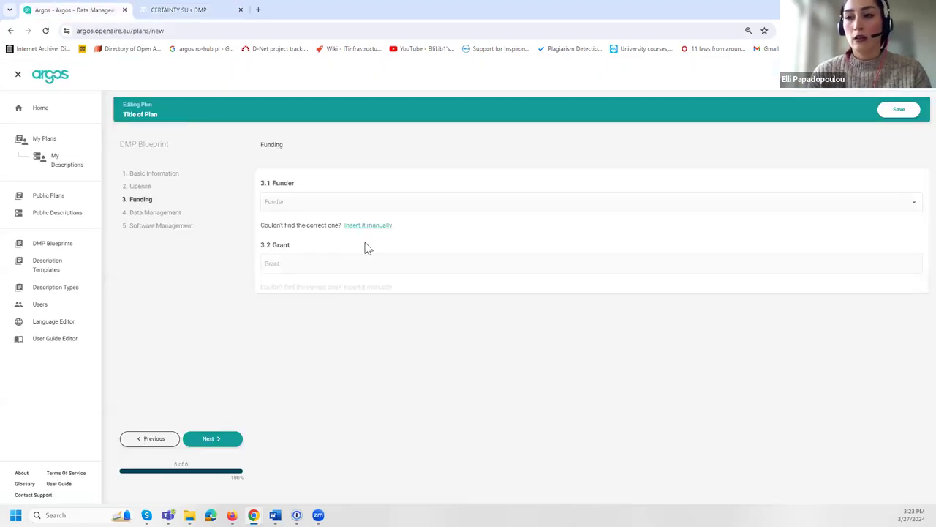
# Set CHIST-ERA as the plan's funder in 3.1 Funder
pyautogui.click(306, 202)
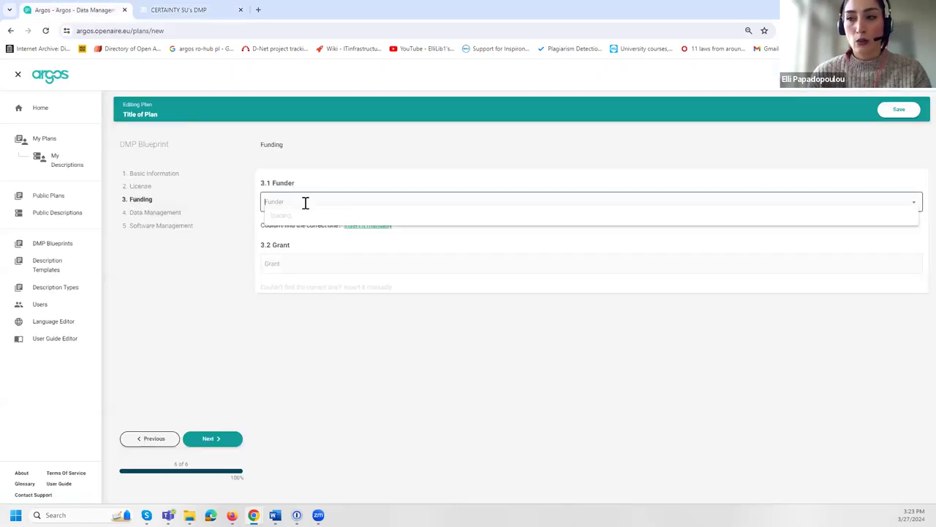
pyautogui.write('Chi')
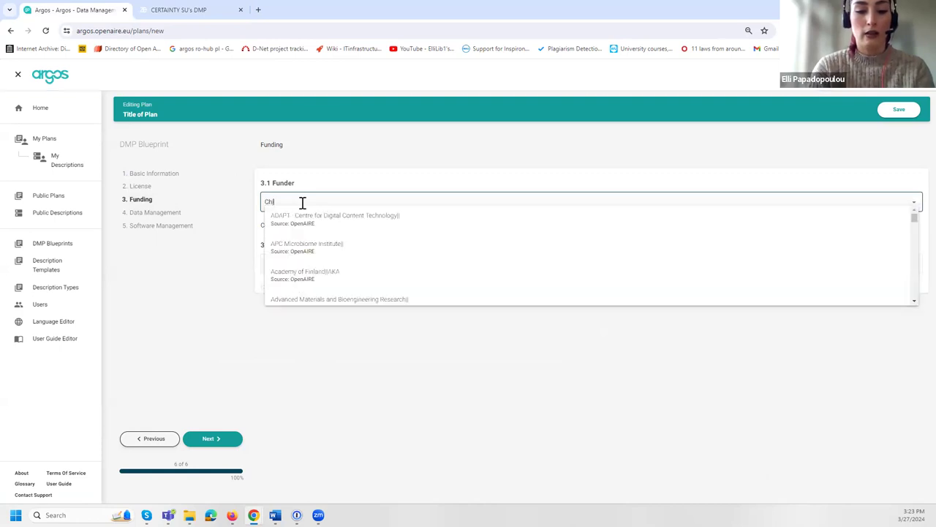
pyautogui.write('ct-Era')
pyautogui.press('BackSpace')
pyautogui.press('BackSpace')
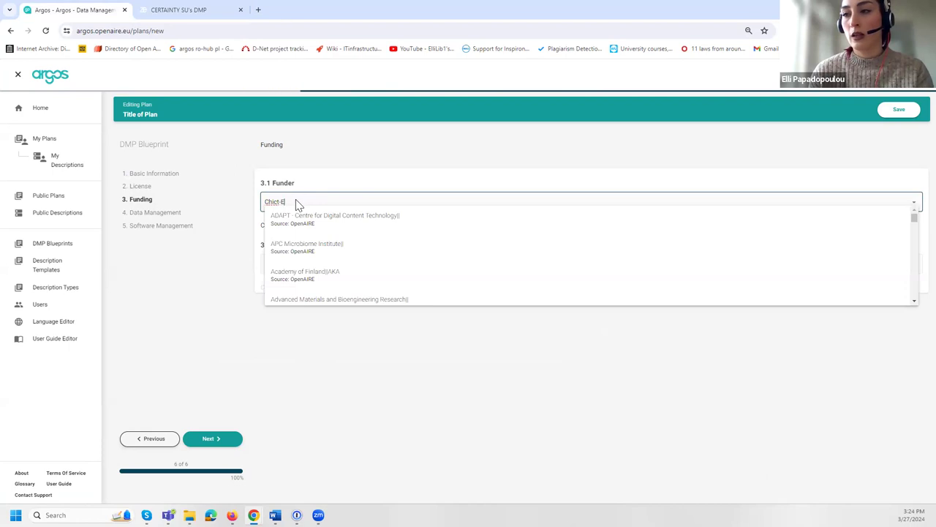
pyautogui.moveTo(296, 204); pyautogui.dragTo(269, 201)
pyautogui.write('ChIST')
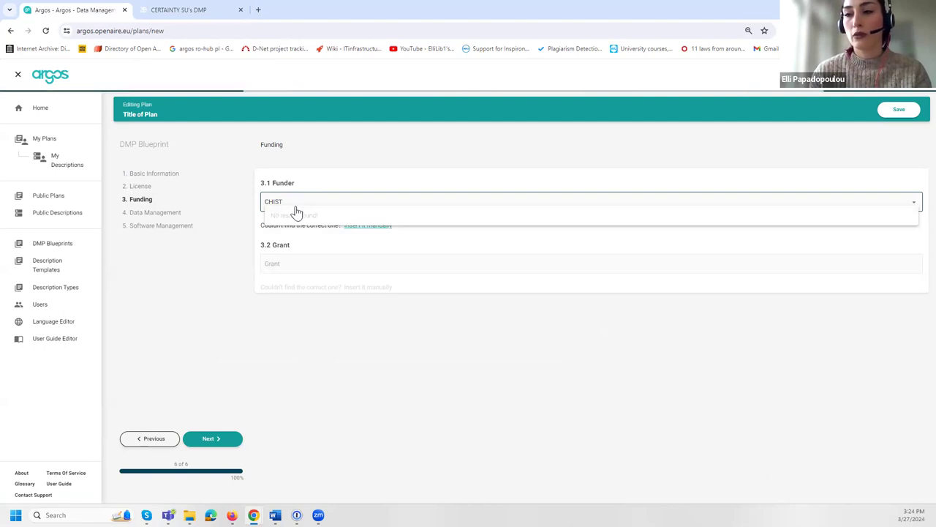
pyautogui.click(302, 220)
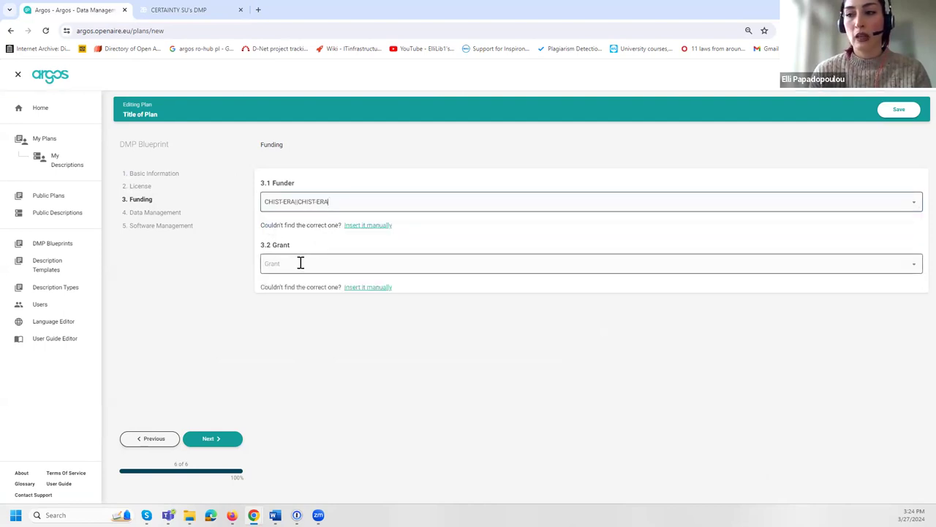
# Choose the Adaptive Automated Scientific Laboratory grant and save the plan
pyautogui.click(300, 262)
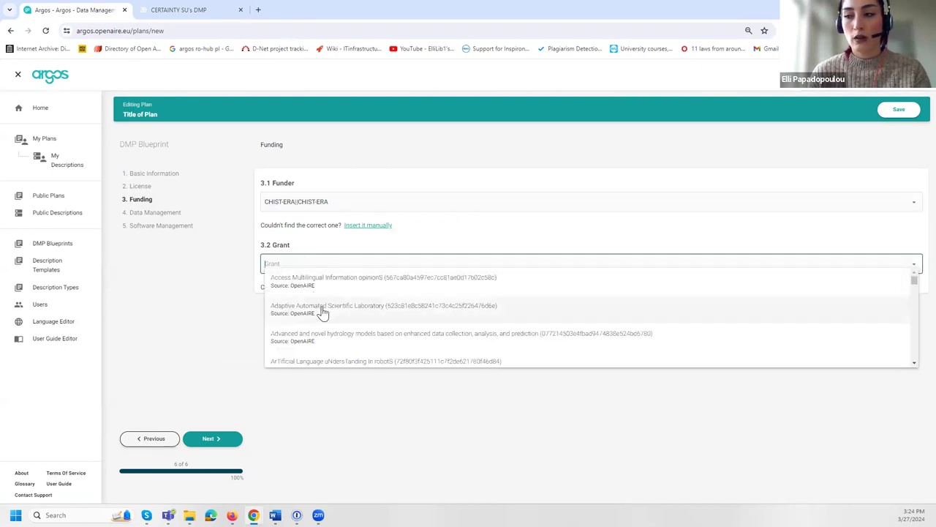
pyautogui.click(323, 310)
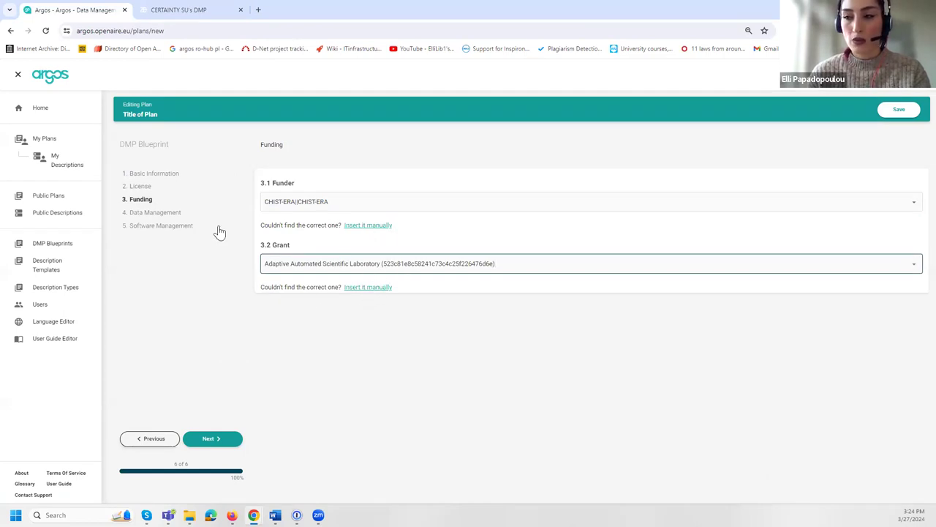
pyautogui.click(896, 110)
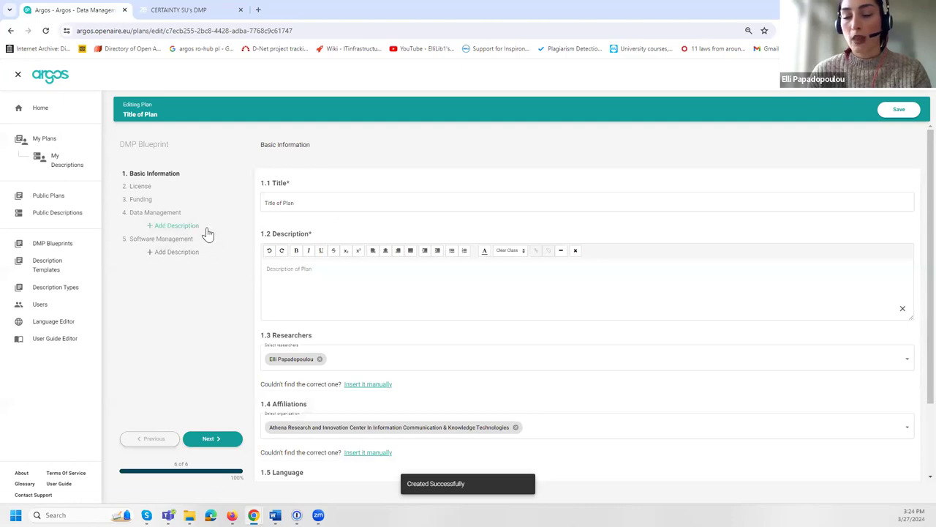
# Go to the Data Management step and add a new description
pyautogui.click(161, 215)
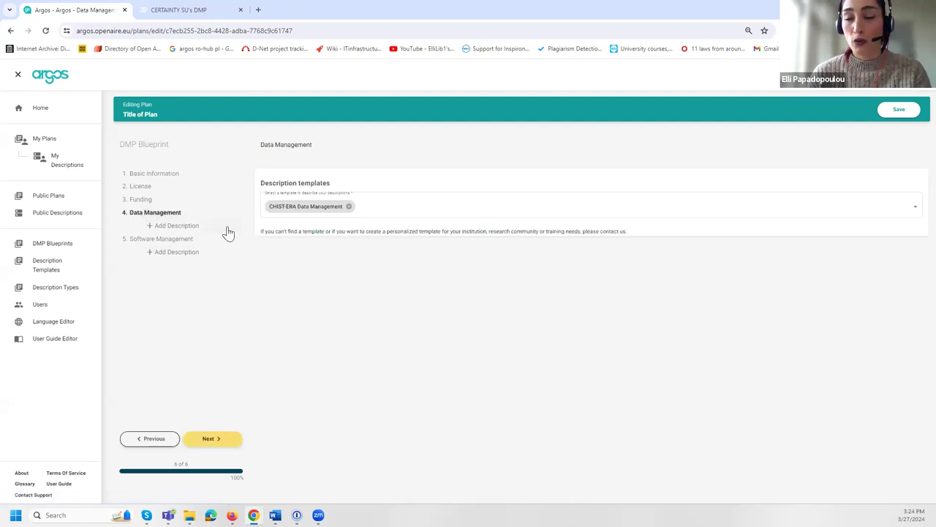
pyautogui.click(183, 229)
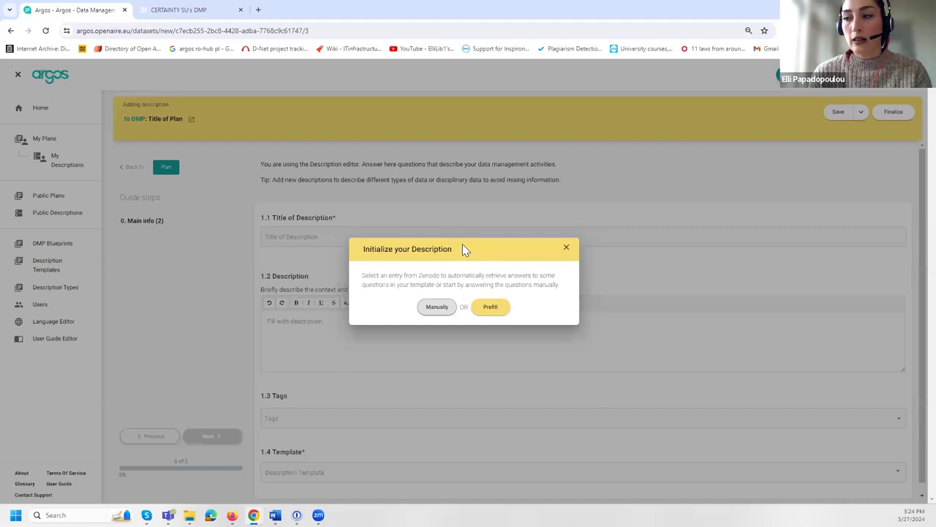
# Try a Zenodo prefill with the CHIST-ERA Data Management template, then close it for a blank editor
pyautogui.click(486, 311)
pyautogui.click(410, 292)
pyautogui.click(419, 332)
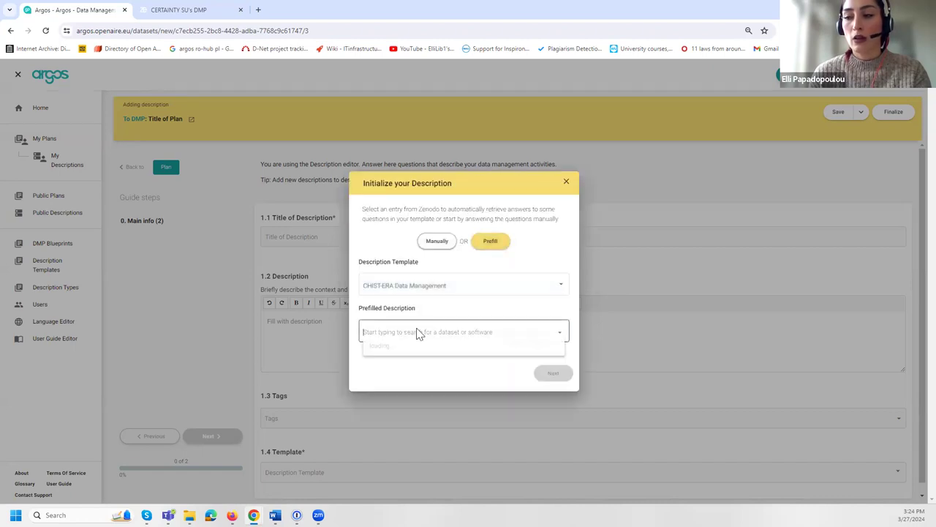
pyautogui.write('s')
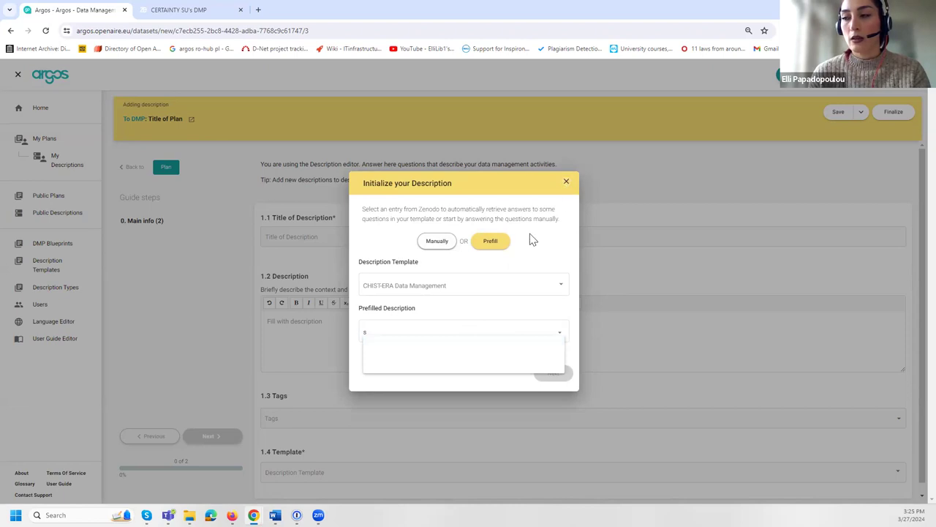
pyautogui.click(566, 182)
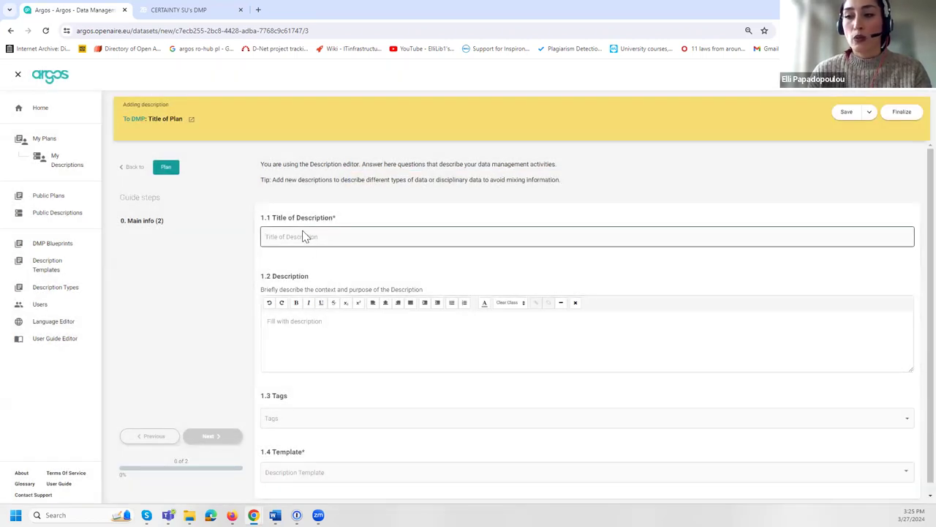
# Enter the title 'Title of dataset description', fixing the 'daatset' typo
pyautogui.click(269, 245)
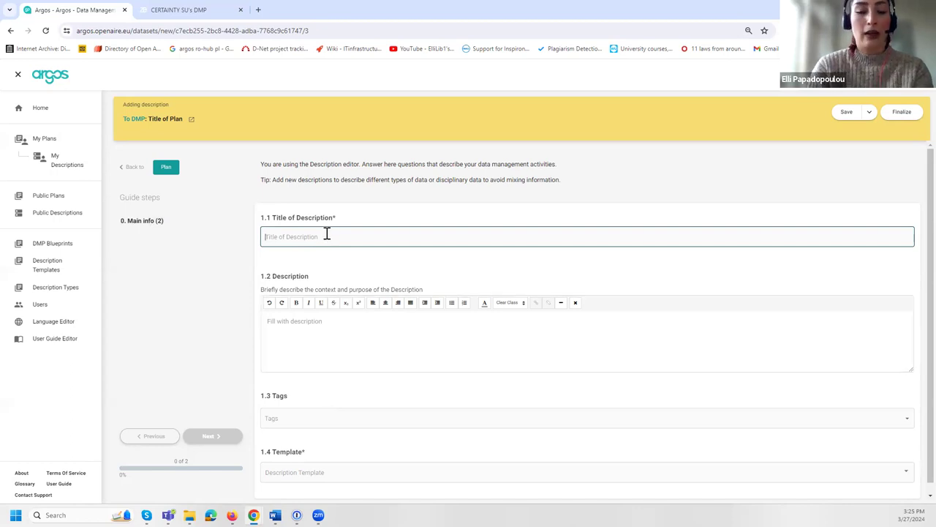
pyautogui.write('Title')
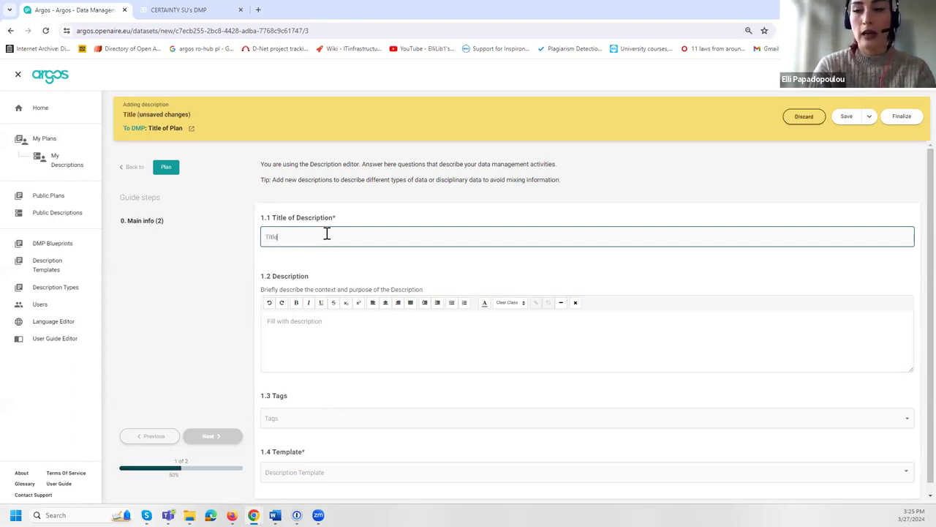
pyautogui.write(' of daatset')
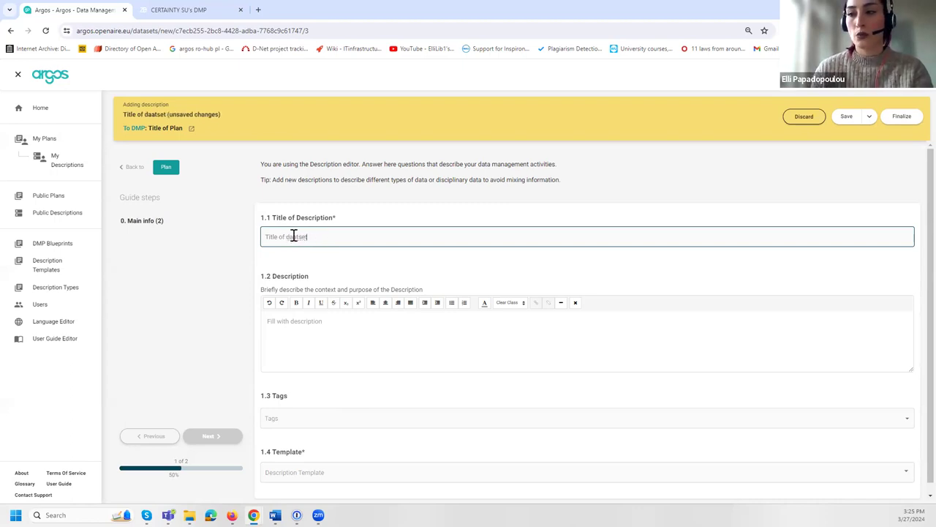
pyautogui.moveTo(294, 236); pyautogui.dragTo(359, 236)
pyautogui.write('taset description')
# Base the description on the CHIST-ERA Data Management template
pyautogui.click(293, 336)
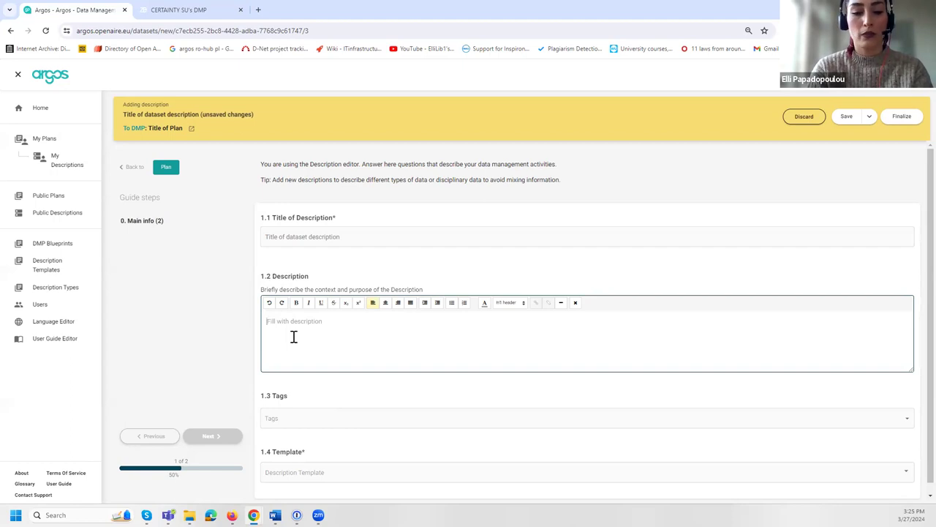
pyautogui.scroll(-1, 316, 324)
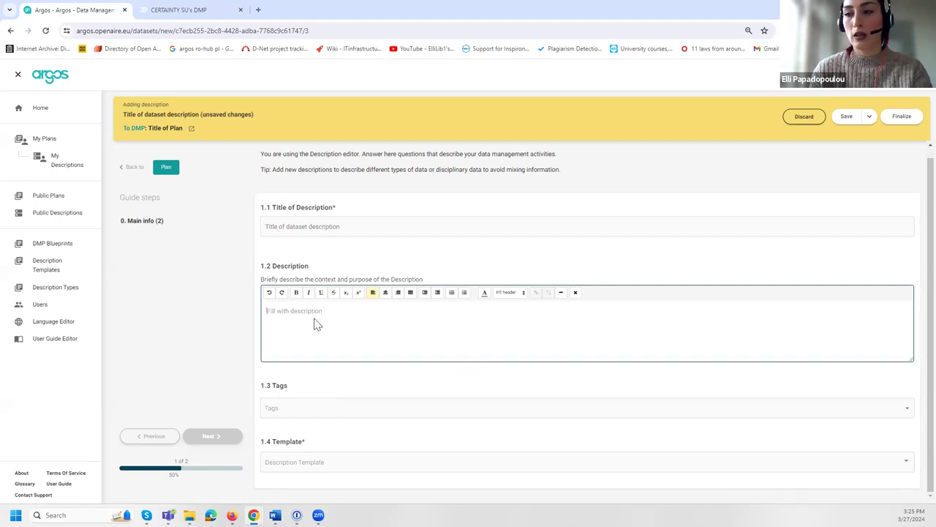
pyautogui.click(296, 463)
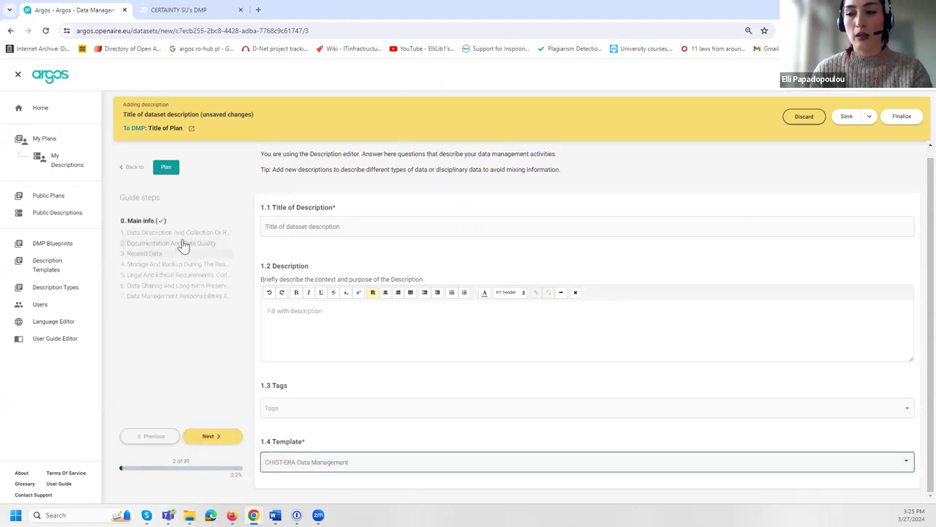
# Mark Sample or specimen data and Observational as the 1.1.1 data kinds
pyautogui.click(162, 359)
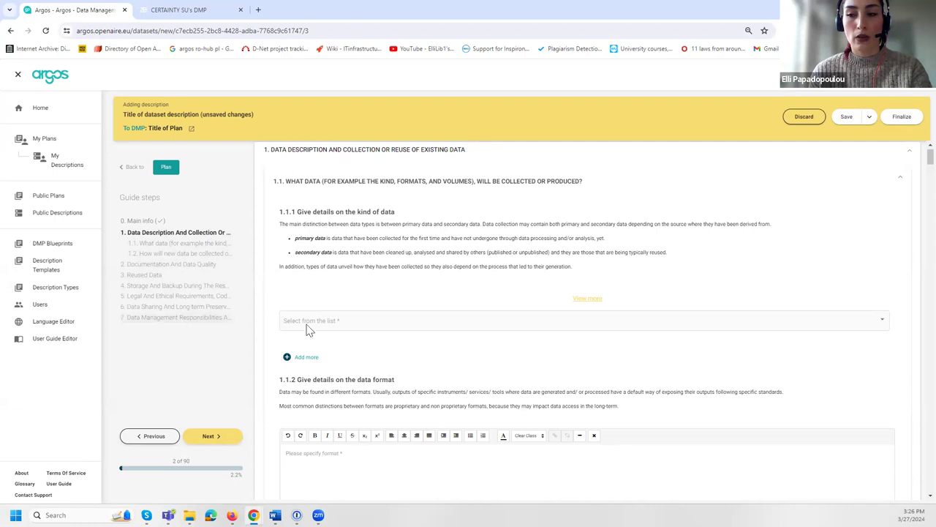
pyautogui.scroll(1, 549, 338)
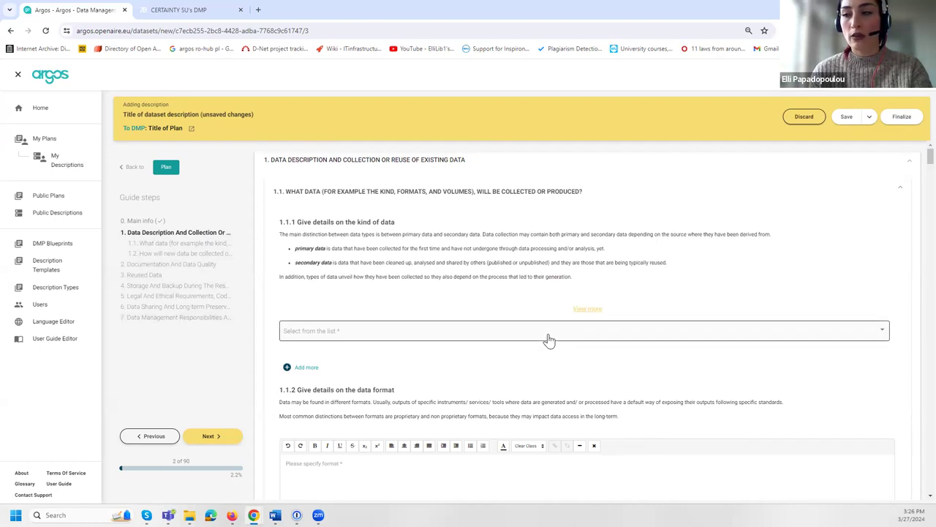
pyautogui.click(394, 339)
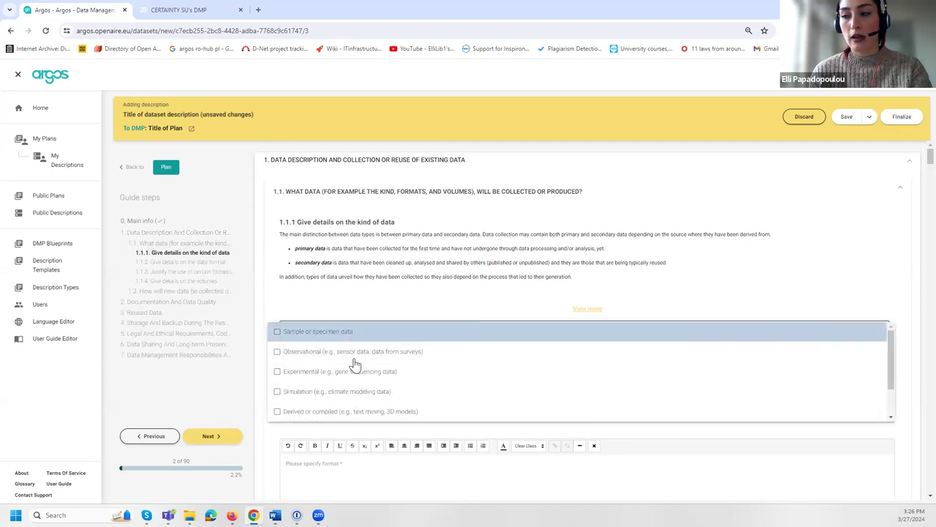
pyautogui.click(331, 352)
pyautogui.click(308, 333)
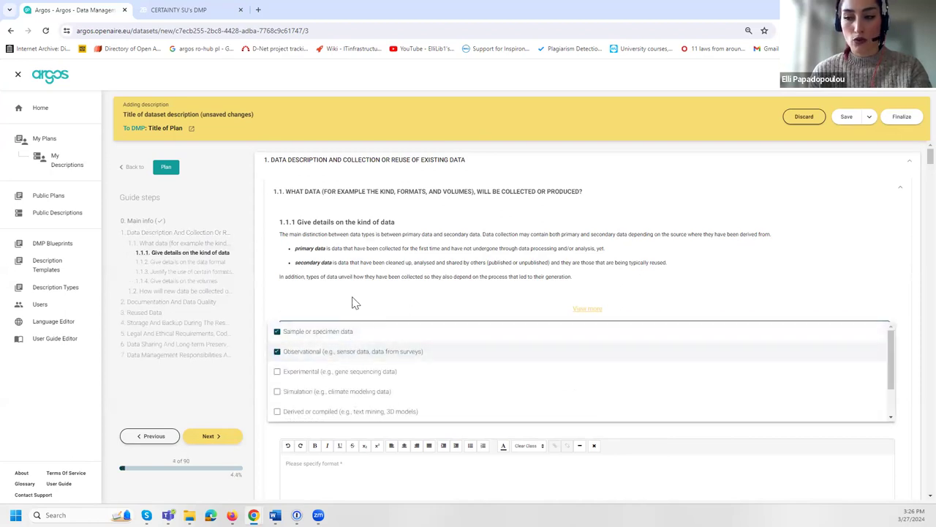
pyautogui.click(353, 468)
# Answer the 1.1.2 data format question with 'narrative', cancelling the link prompt
pyautogui.scroll(-1, 353, 468)
pyautogui.click(353, 369)
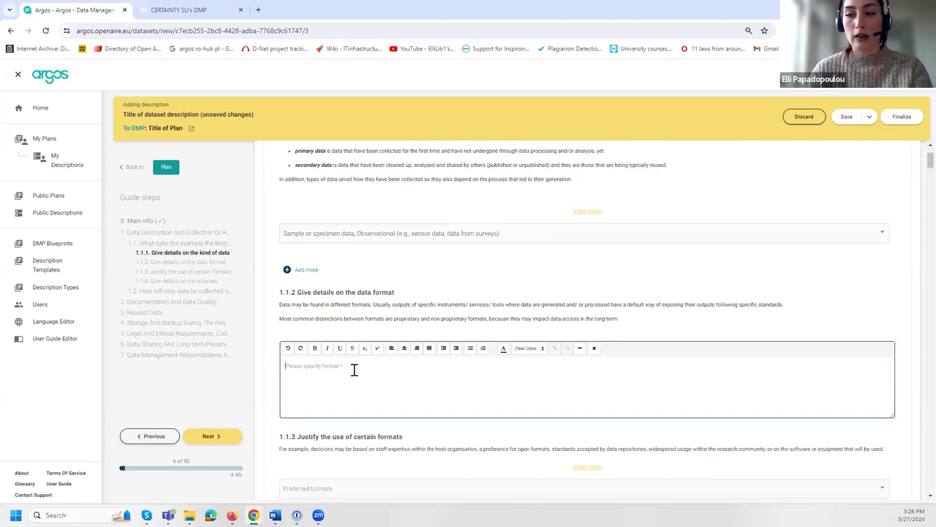
pyautogui.write('narrat')
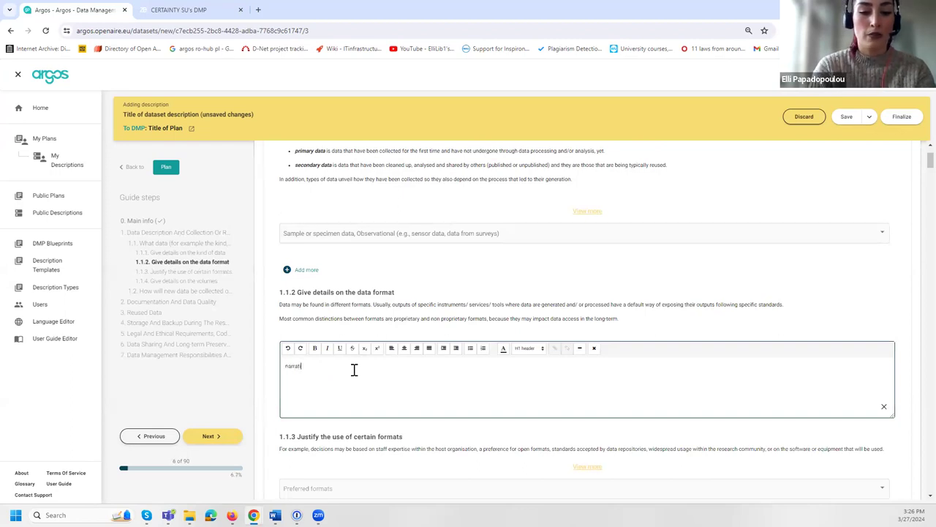
pyautogui.write('ive')
pyautogui.doubleClick(296, 370)
pyautogui.click(452, 356)
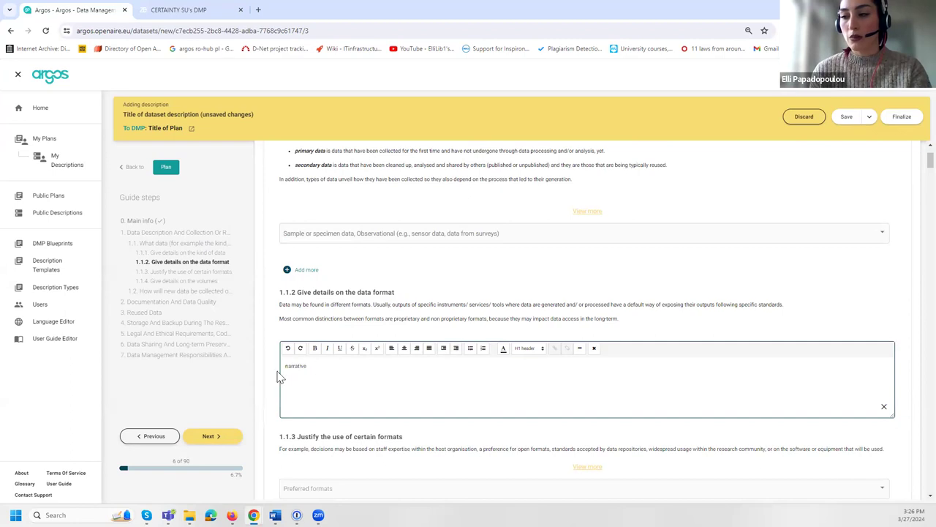
pyautogui.doubleClick(297, 365)
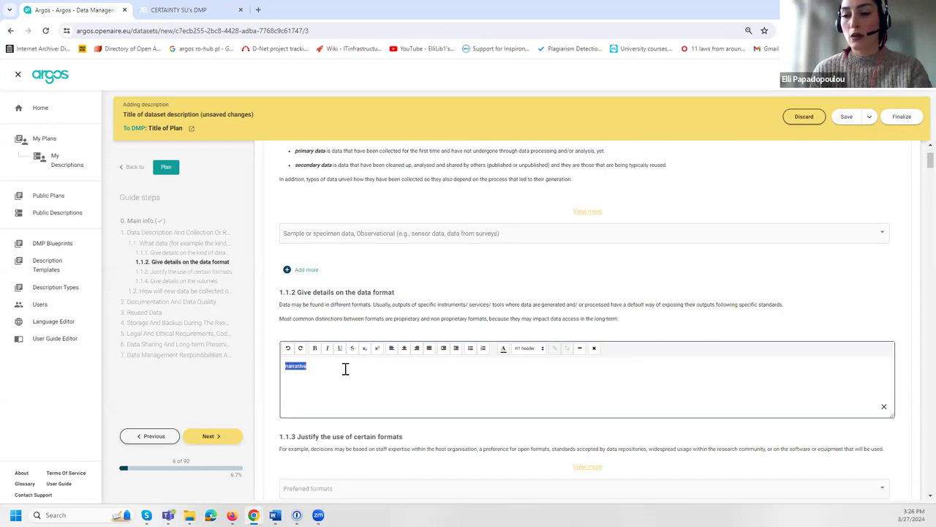
pyautogui.click(554, 349)
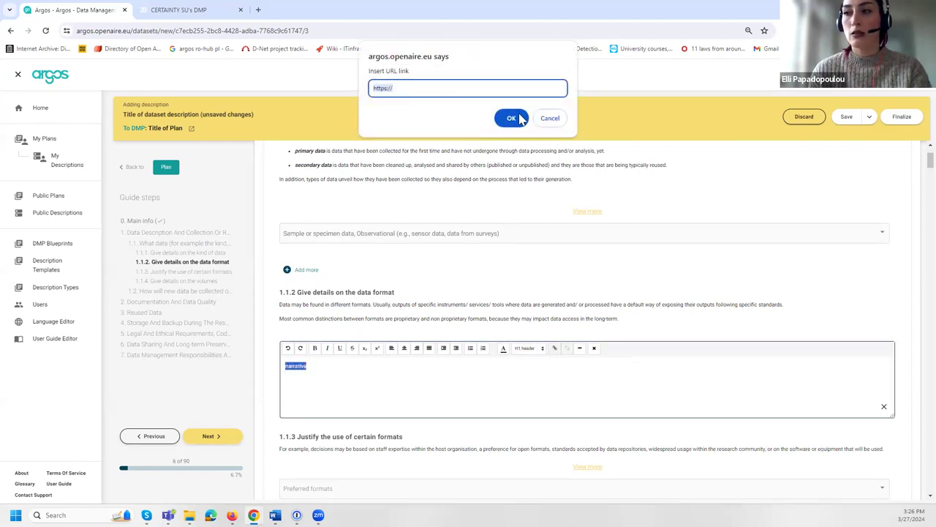
pyautogui.click(550, 119)
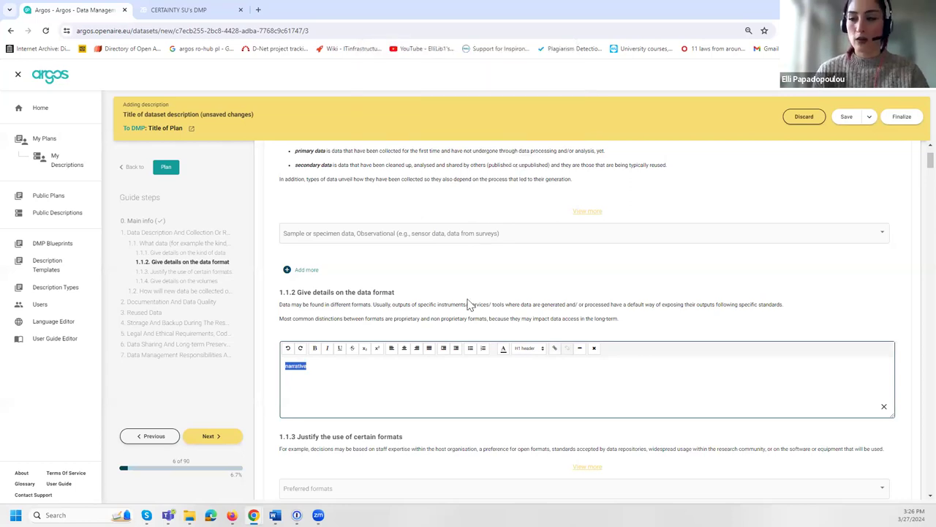
pyautogui.click(441, 372)
# Review the 1.1.3 guidance sentence and bring up the save options
pyautogui.scroll(-2, 441, 371)
pyautogui.scroll(-1, 441, 372)
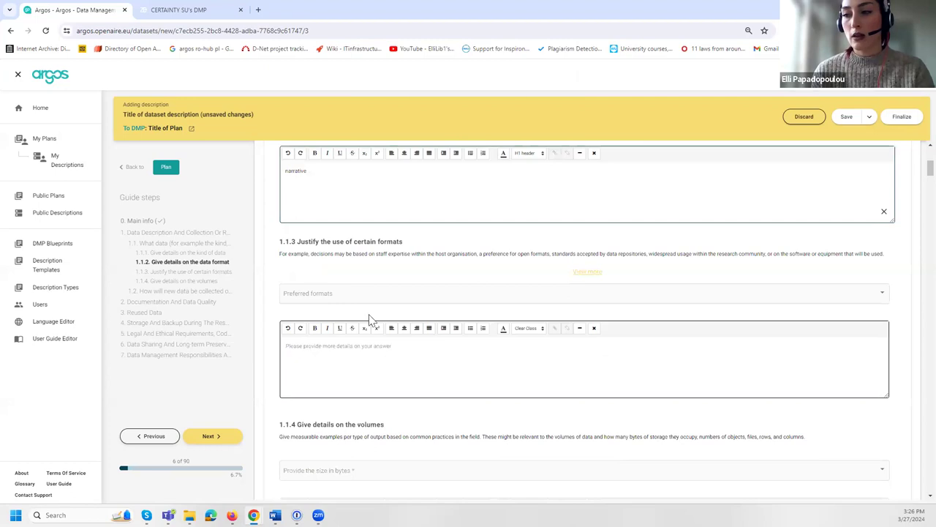
pyautogui.tripleClick(359, 254)
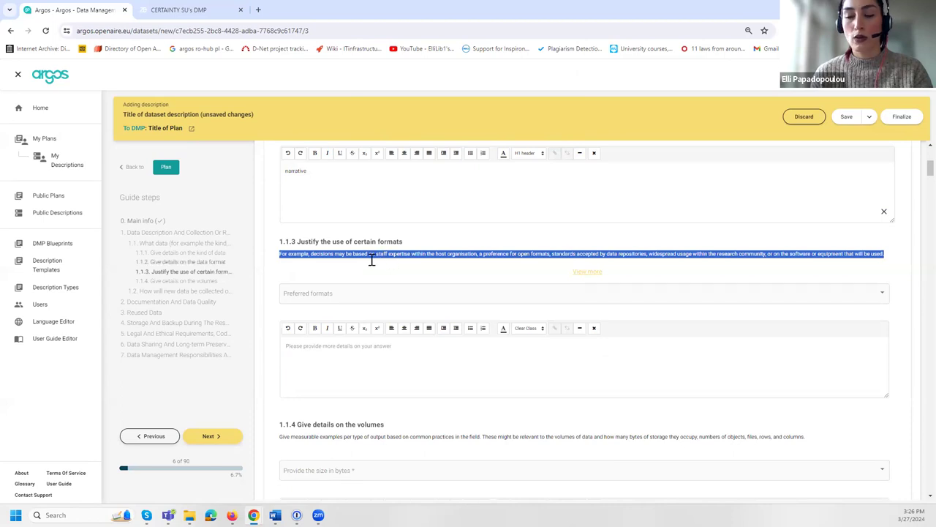
pyautogui.click(407, 241)
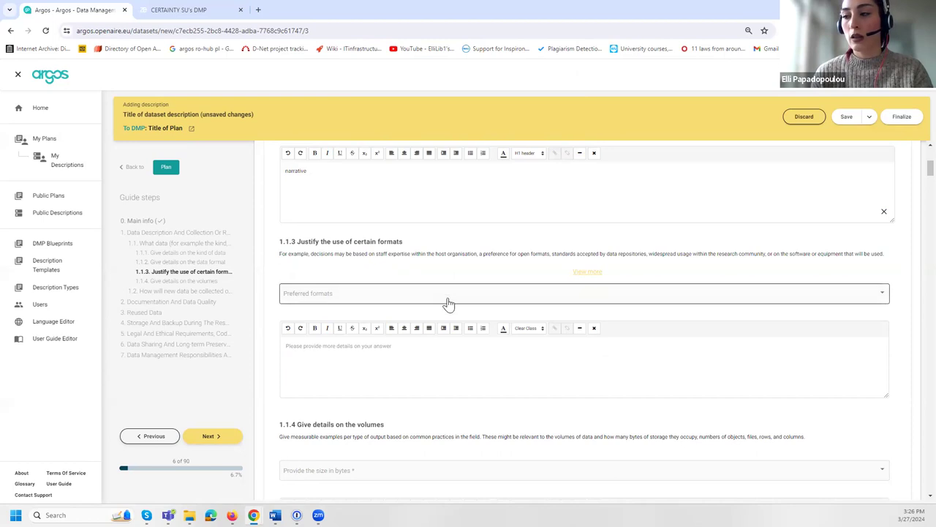
pyautogui.click(870, 117)
# Save and close the dataset description, then add a manual description under Software Management
pyautogui.click(882, 140)
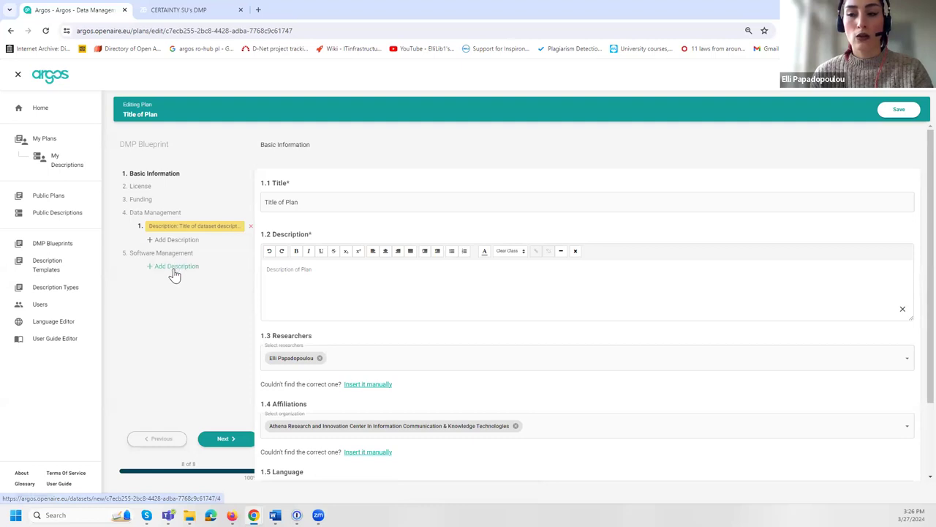
pyautogui.click(174, 268)
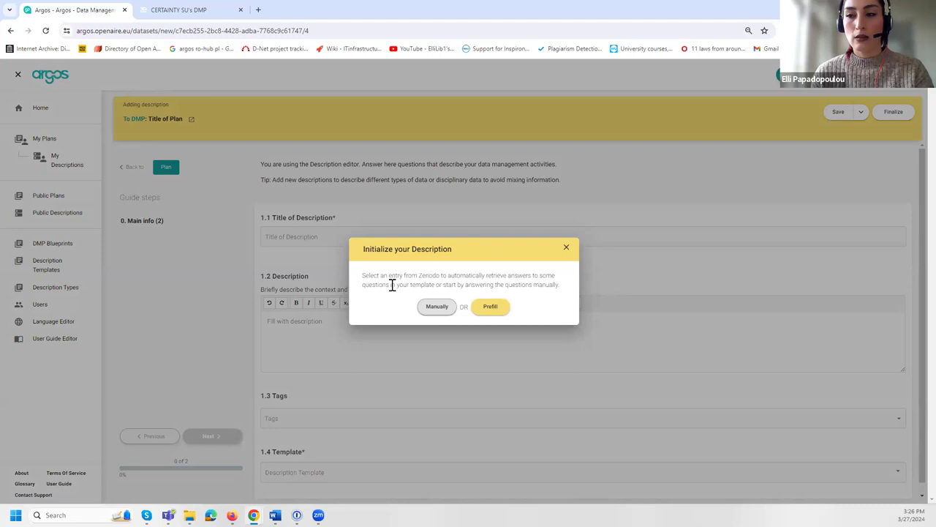
pyautogui.click(437, 305)
# Title it 'Software created' using the CHIST-ERA Software Management template
pyautogui.click(343, 238)
pyautogui.write('Software')
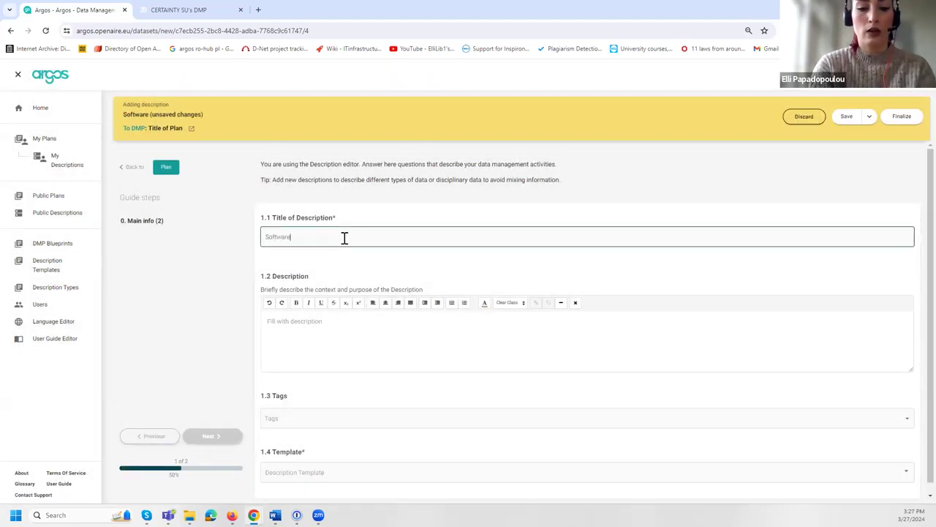
pyautogui.write(' created')
pyautogui.click(318, 320)
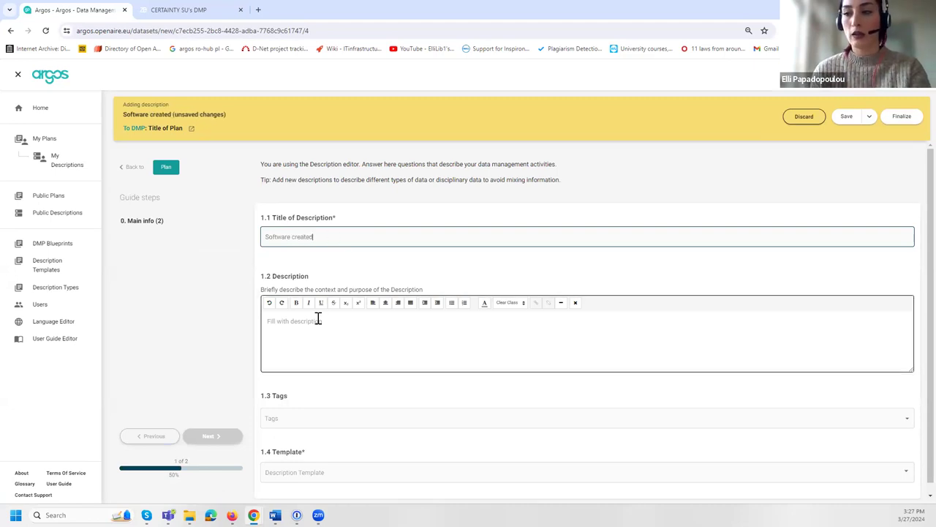
pyautogui.click(312, 470)
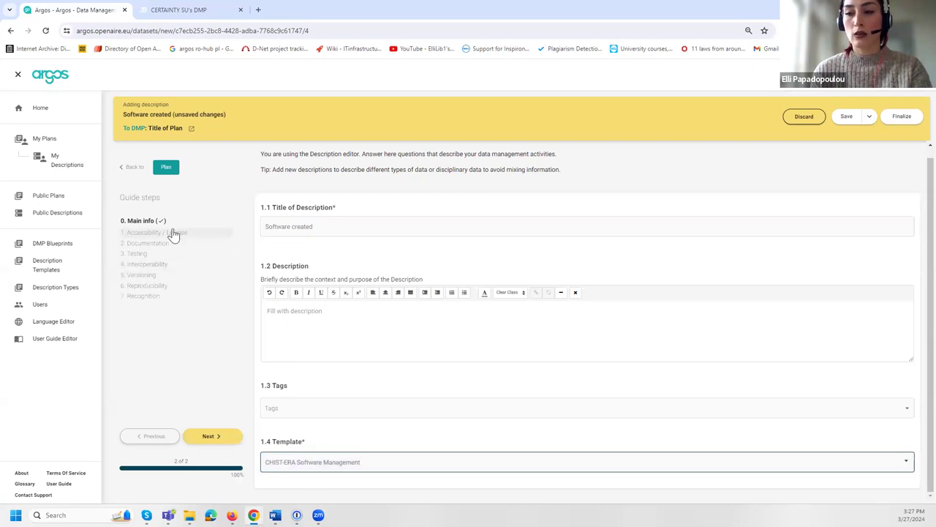
pyautogui.click(172, 235)
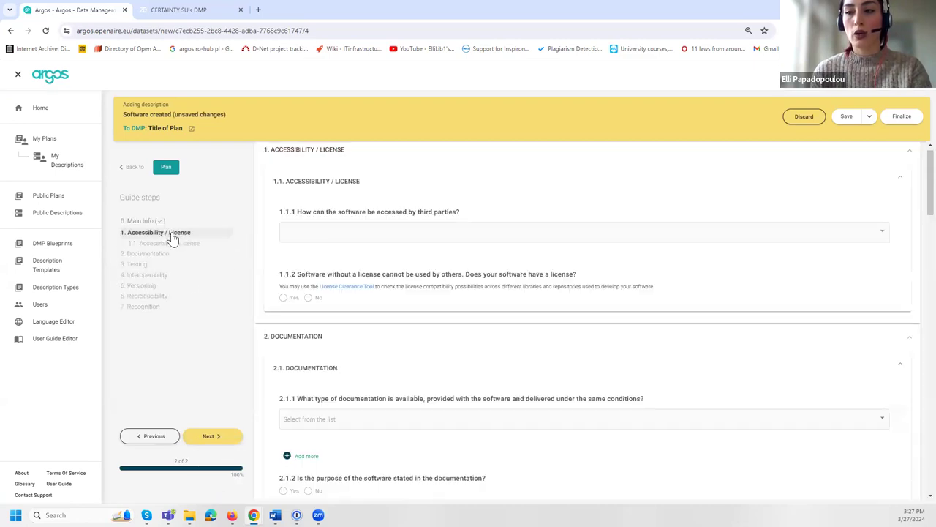
# Answer that the software is publicly available and has a license
pyautogui.click(327, 250)
pyautogui.click(498, 246)
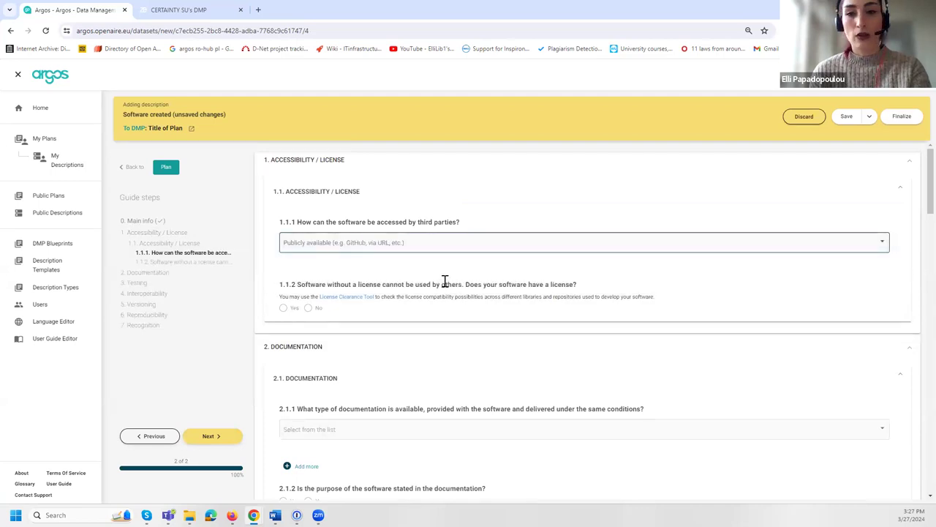
pyautogui.click(284, 308)
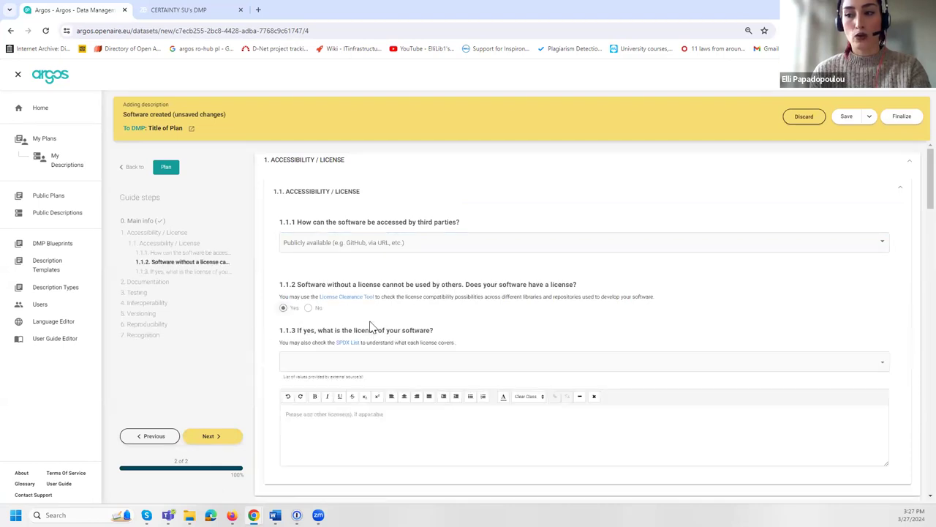
pyautogui.scroll(-1, 371, 324)
pyautogui.scroll(-5, 371, 327)
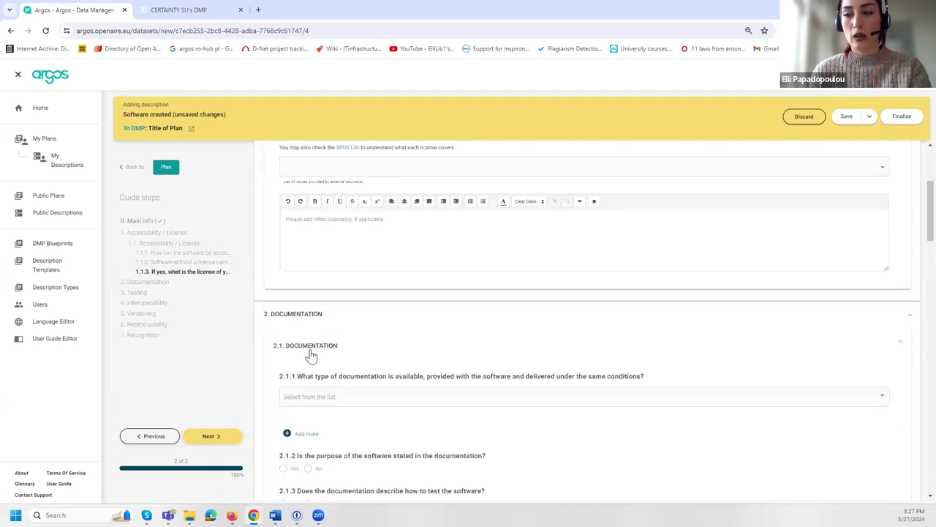
# Mark User, Programmers and API documentation as available
pyautogui.click(322, 306)
pyautogui.click(329, 306)
pyautogui.click(334, 329)
pyautogui.click(339, 339)
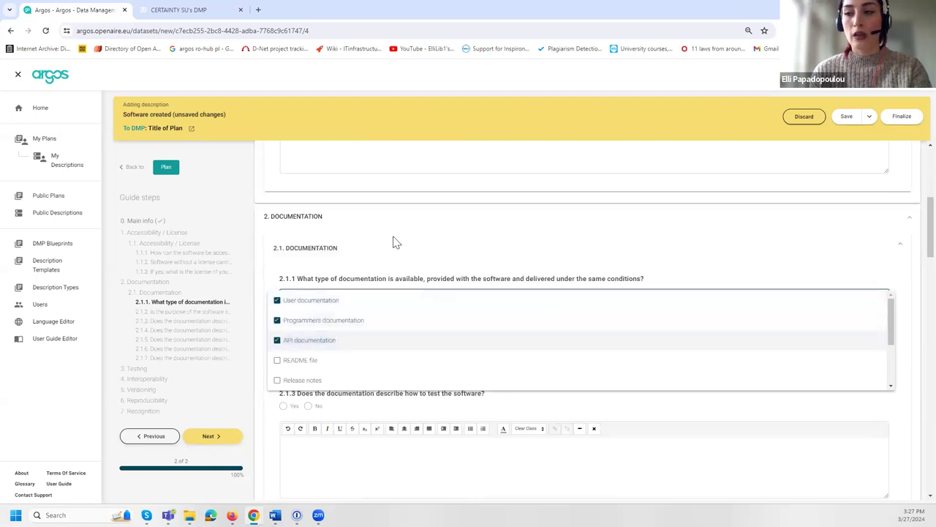
pyautogui.click(393, 241)
pyautogui.scroll(-4, 340, 334)
pyautogui.scroll(-3, 340, 334)
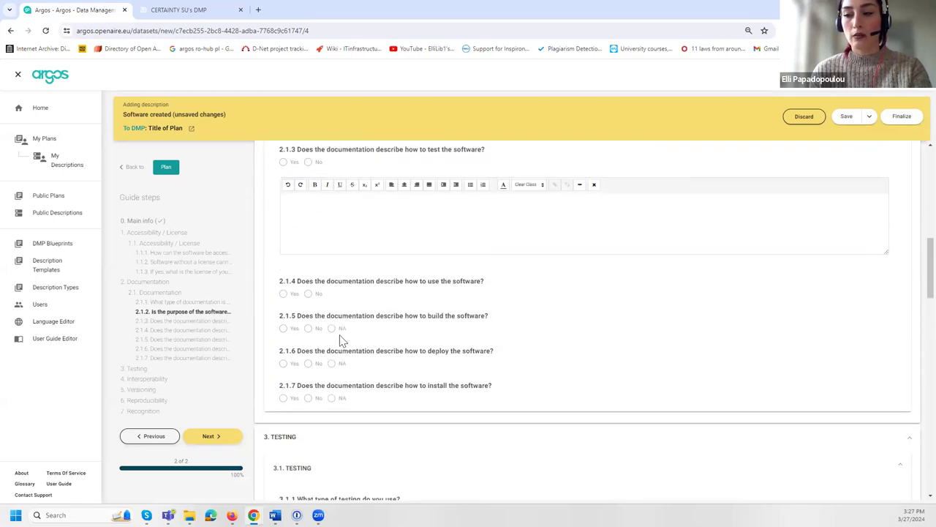
pyautogui.scroll(-1, 335, 340)
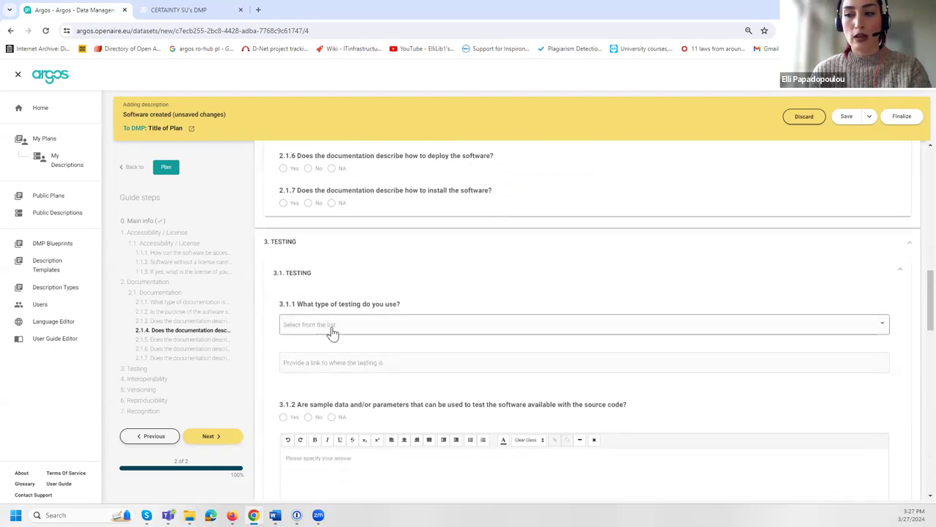
# Tick None and Unit as testing types, save, and return to My Plans
pyautogui.click(329, 325)
pyautogui.click(406, 322)
pyautogui.click(370, 345)
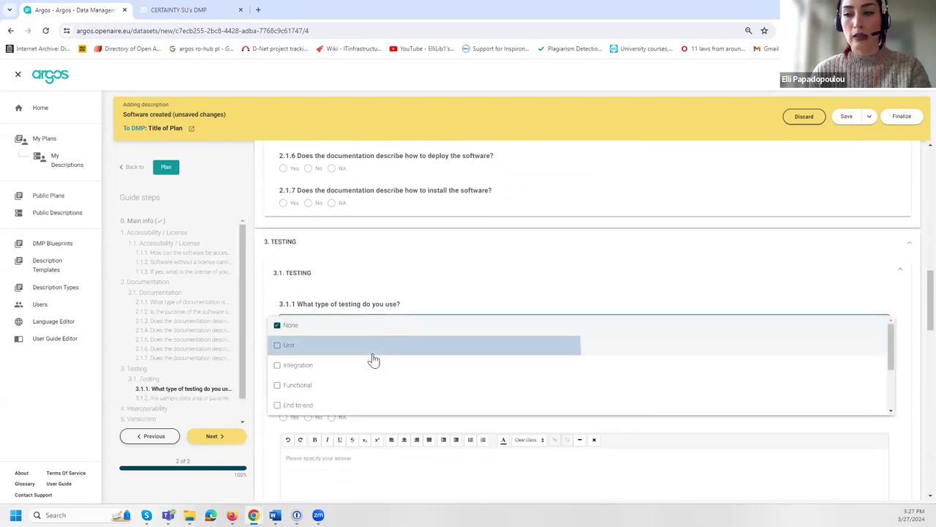
pyautogui.click(418, 307)
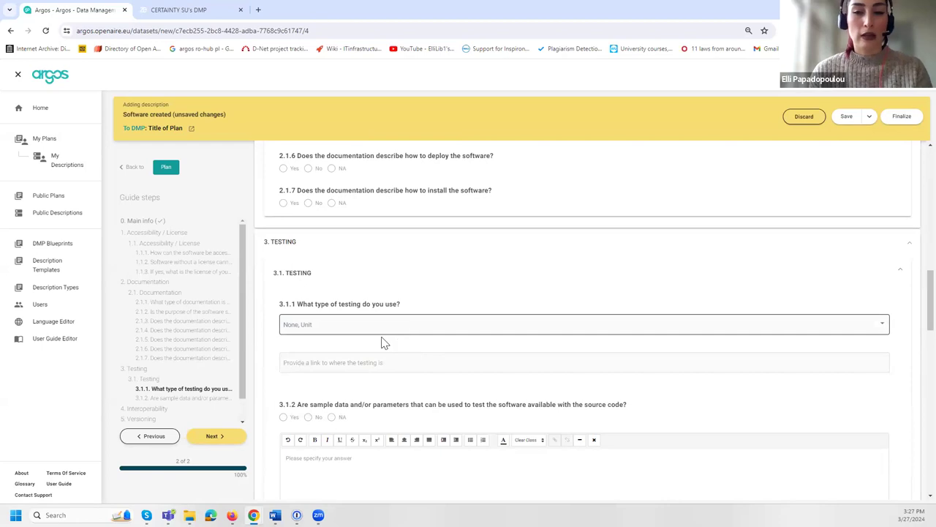
pyautogui.click(846, 117)
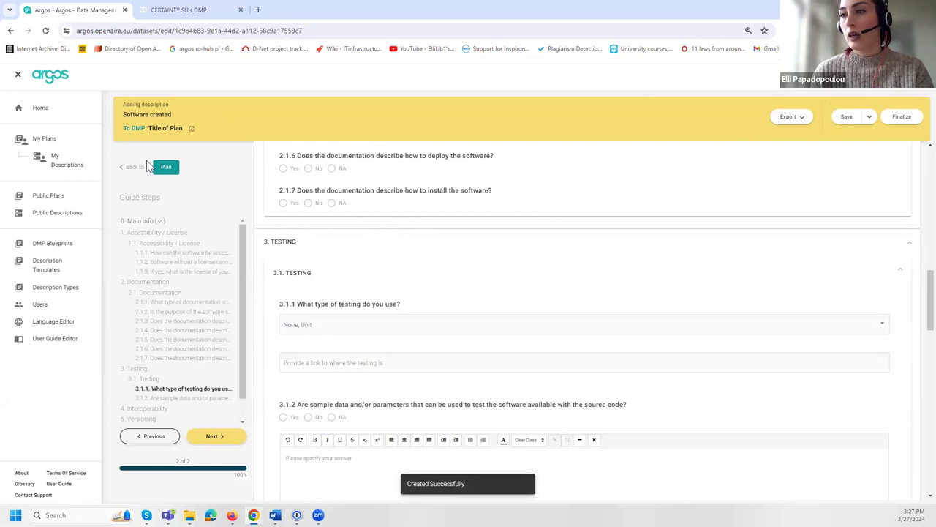
pyautogui.click(49, 145)
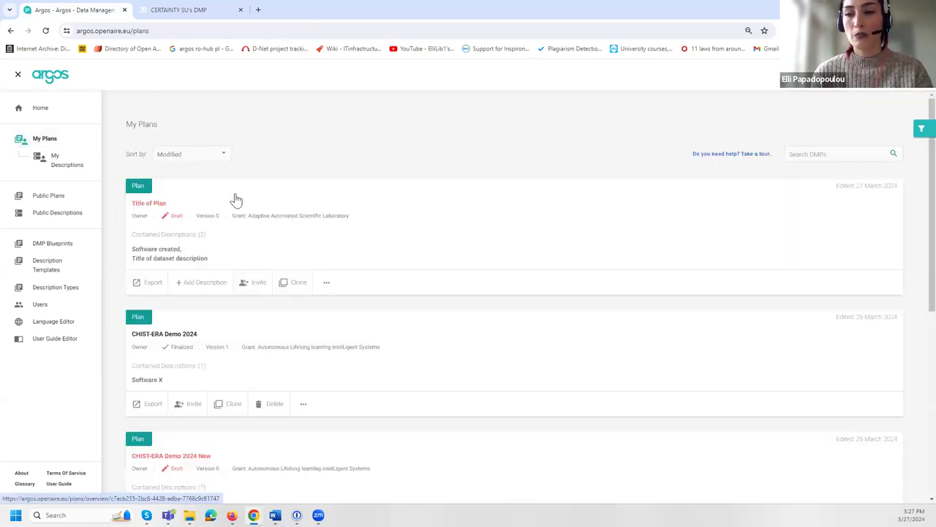
pyautogui.click(144, 284)
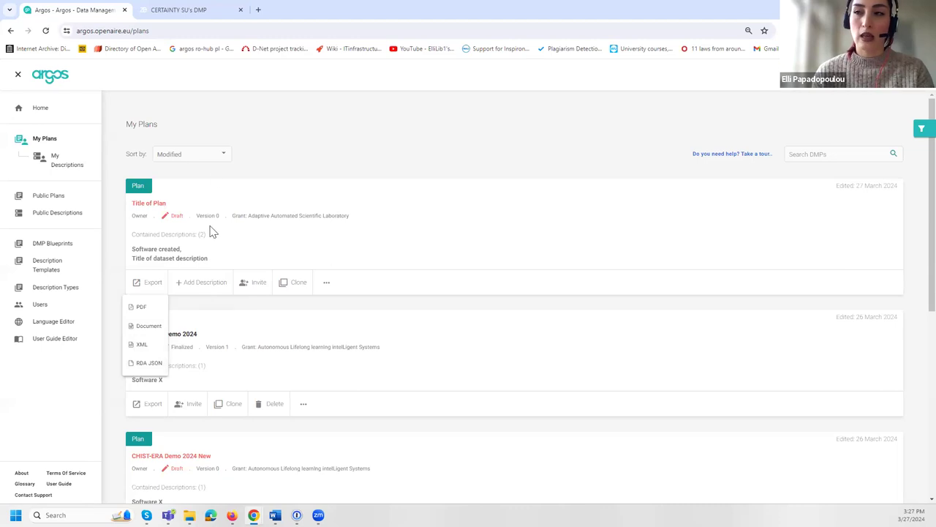
pyautogui.click(207, 10)
pyautogui.scroll(-3, 340, 353)
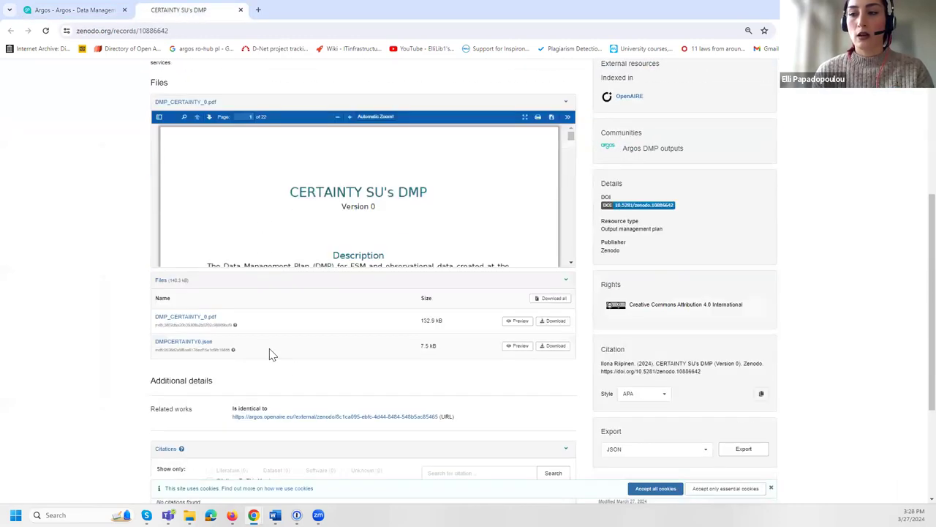
pyautogui.scroll(5, 366, 256)
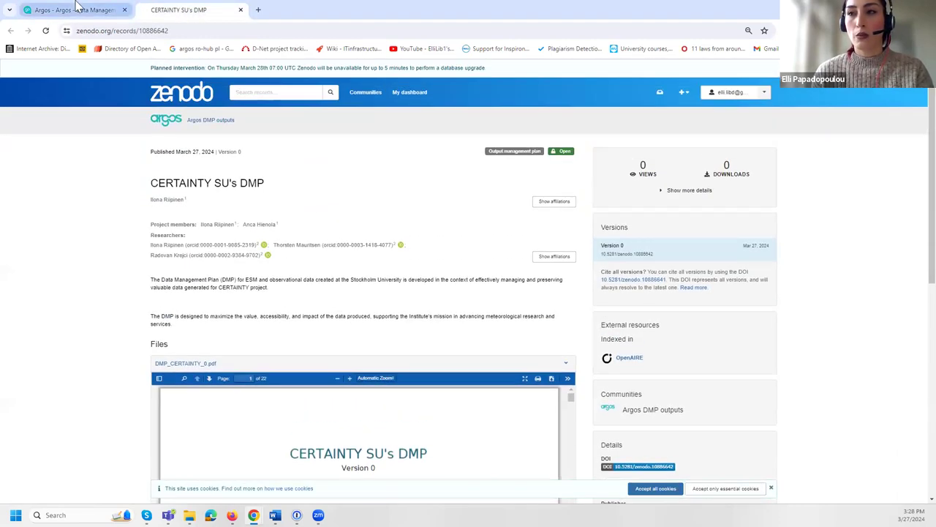
pyautogui.click(74, 9)
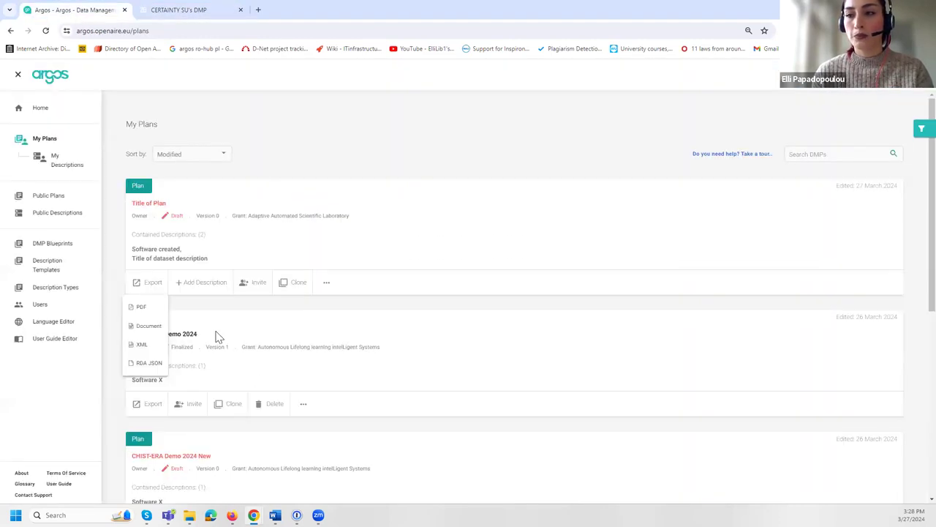
pyautogui.click(220, 286)
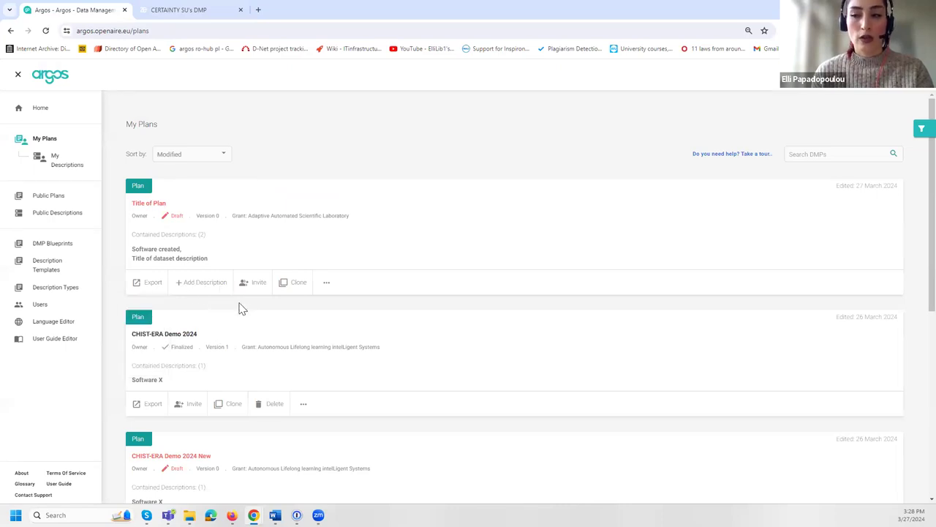
# Invite a colleague, found by name search, to Title of Plan as Owner
pyautogui.click(257, 289)
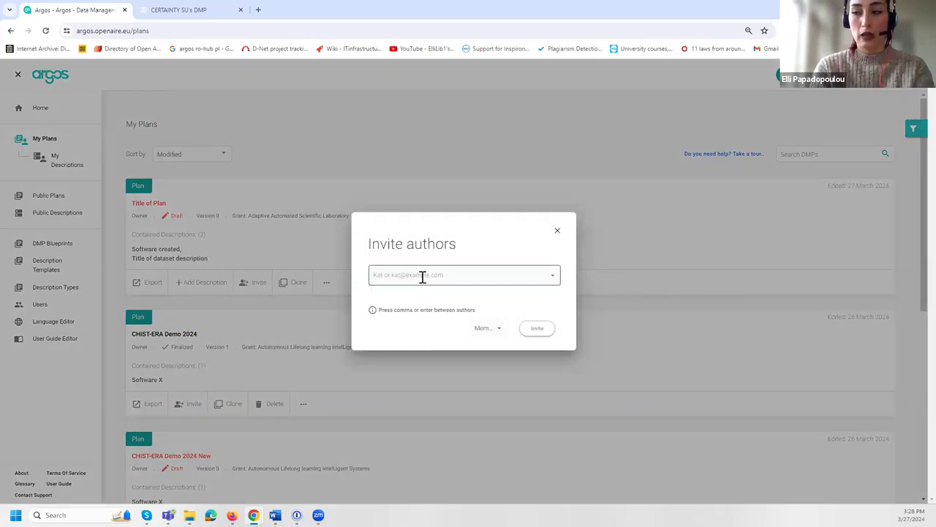
pyautogui.write('maria')
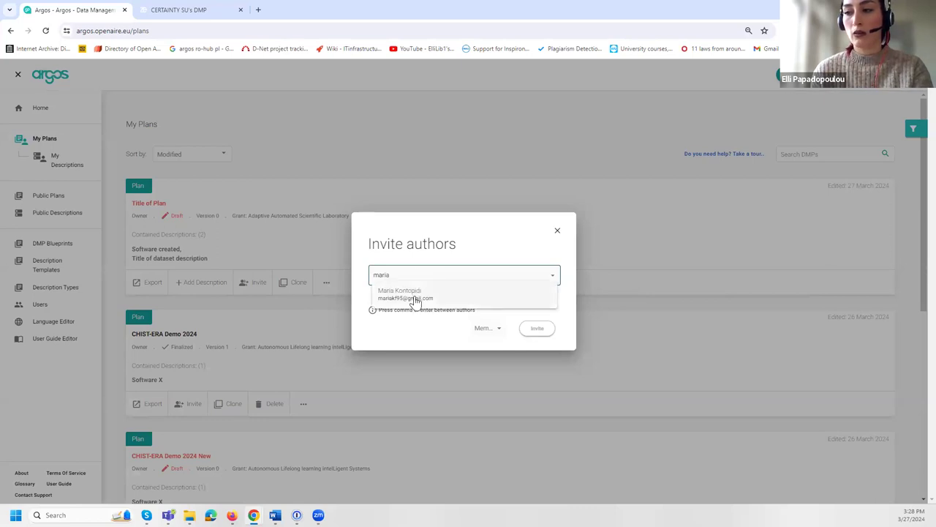
pyautogui.click(409, 294)
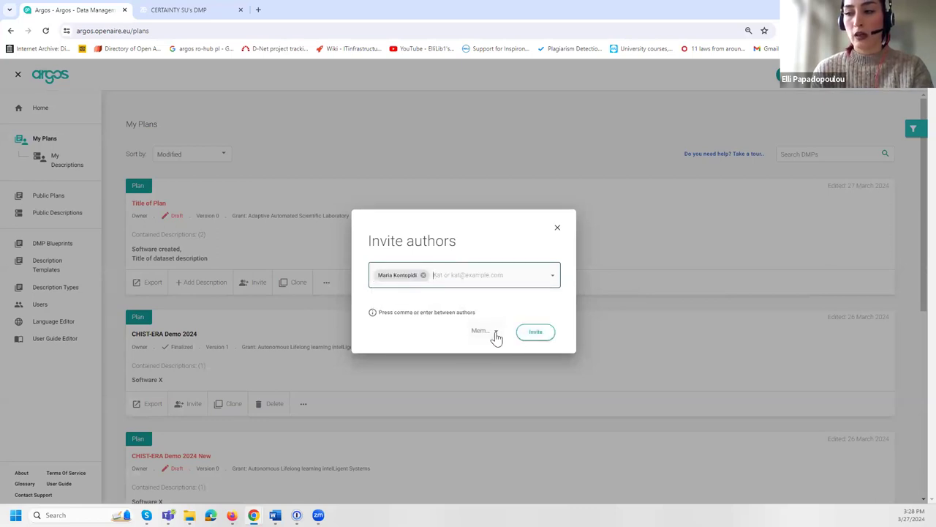
pyautogui.click(492, 334)
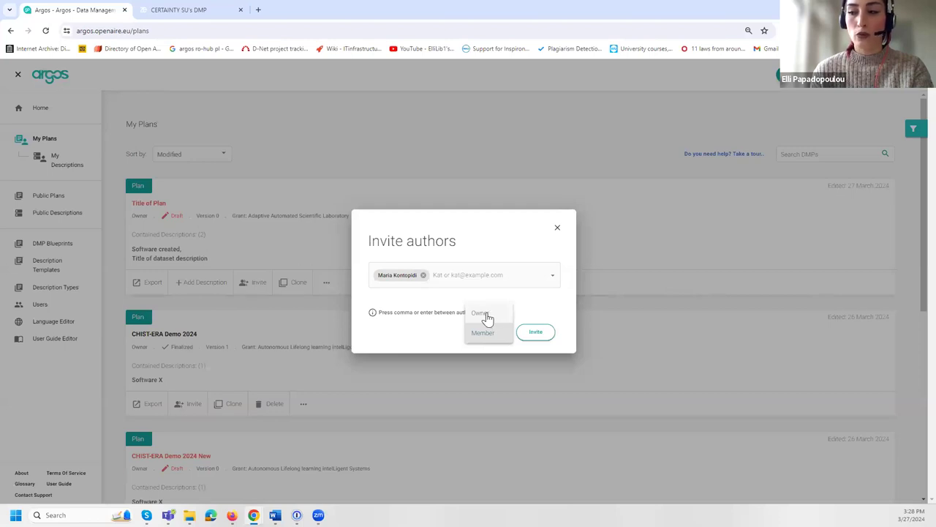
pyautogui.click(487, 315)
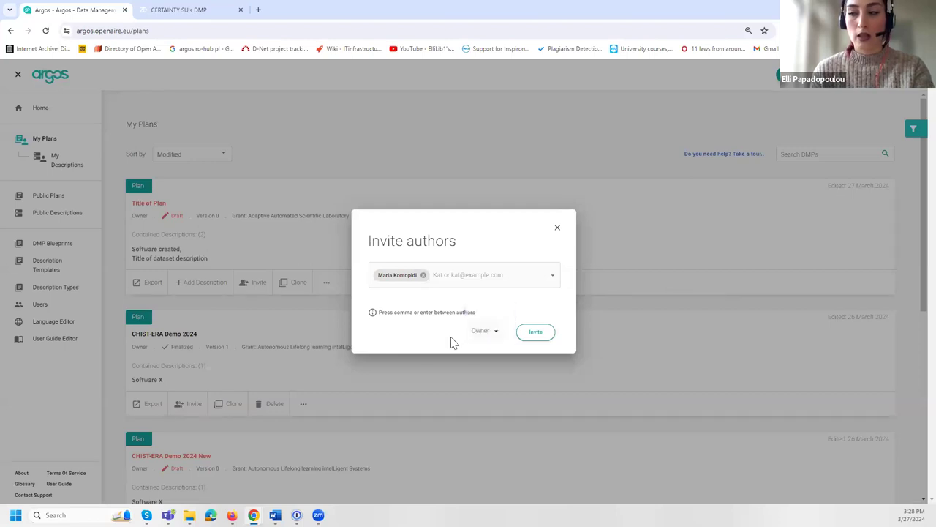
pyautogui.click(489, 337)
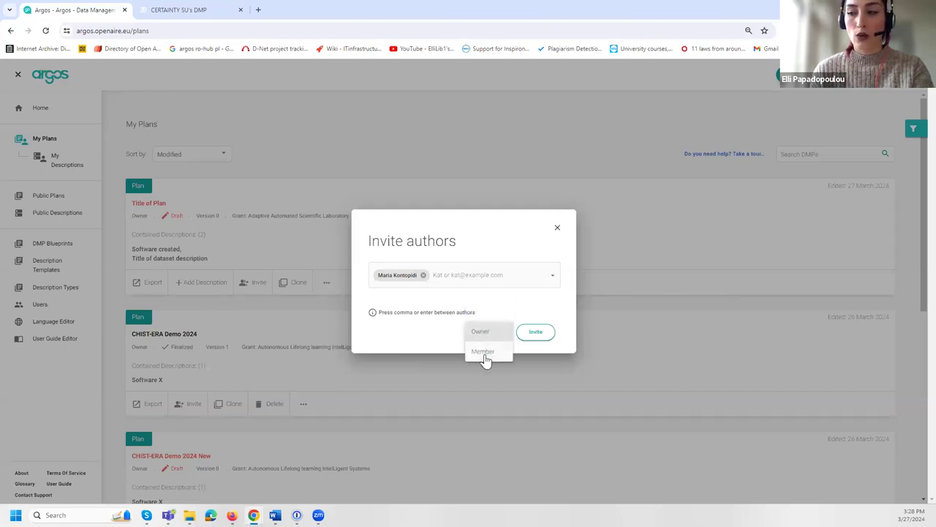
pyautogui.click(431, 343)
pyautogui.click(540, 332)
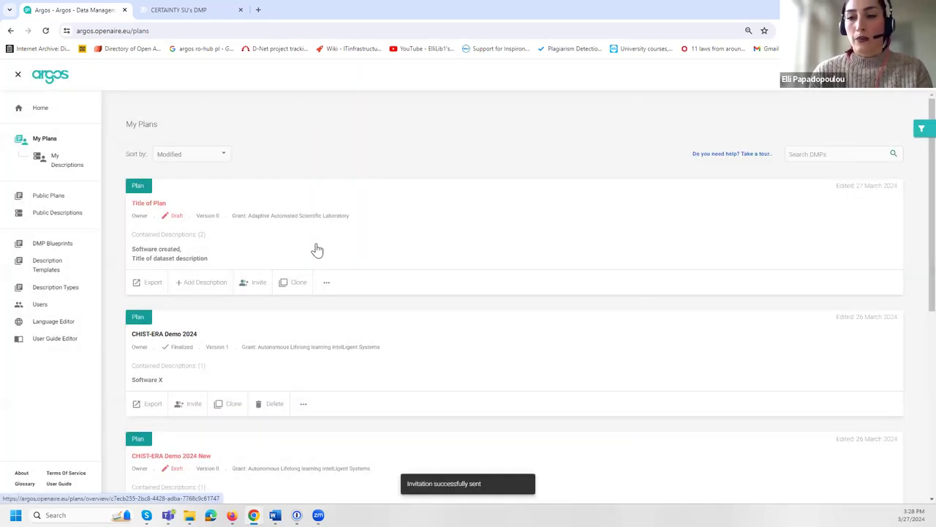
pyautogui.click(298, 289)
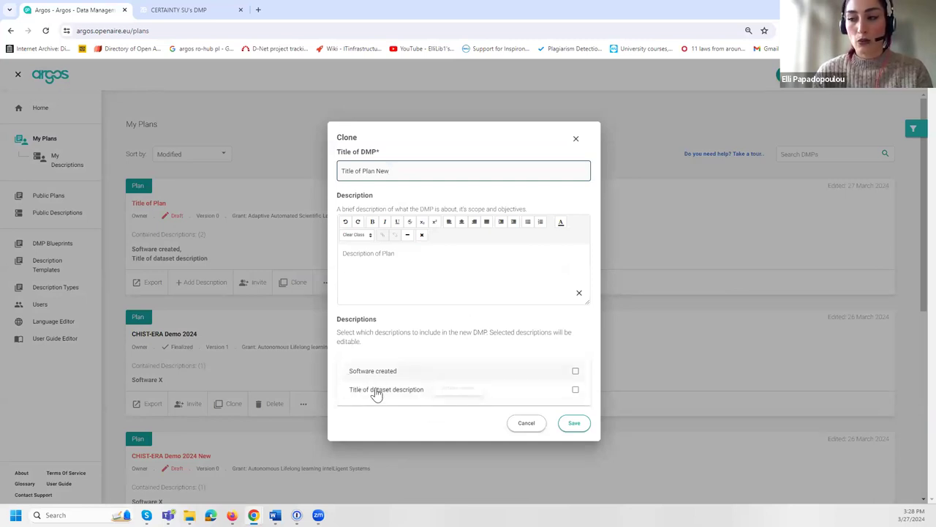
# Clone the plan as 'Title of Plan New' with only Software created included
pyautogui.click(574, 375)
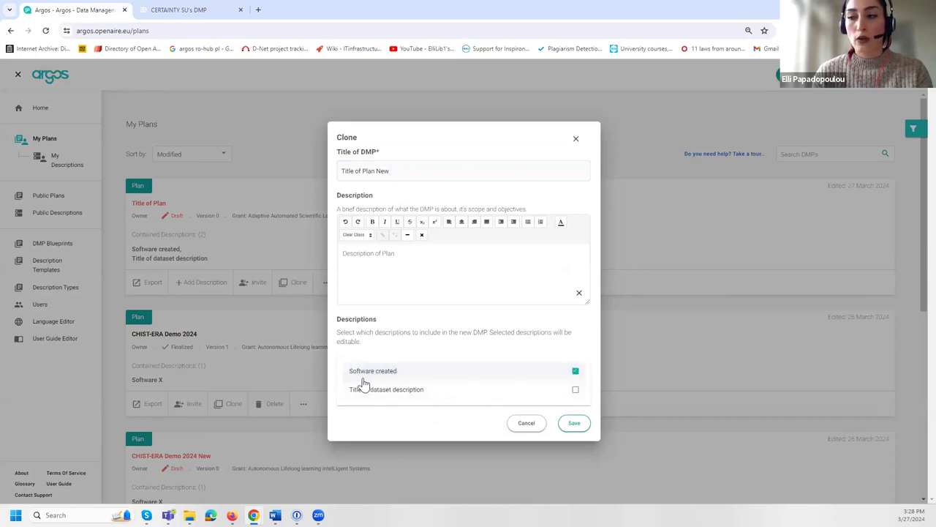
pyautogui.click(574, 423)
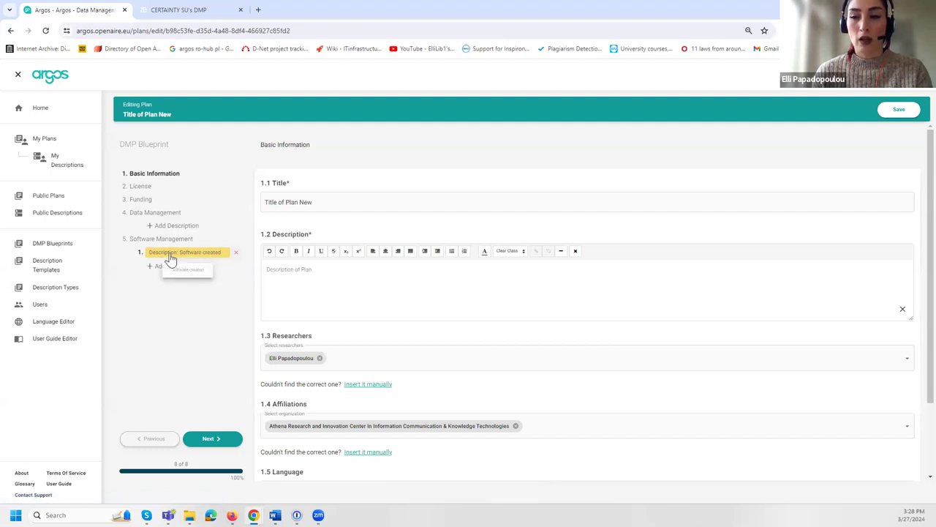
pyautogui.click(46, 139)
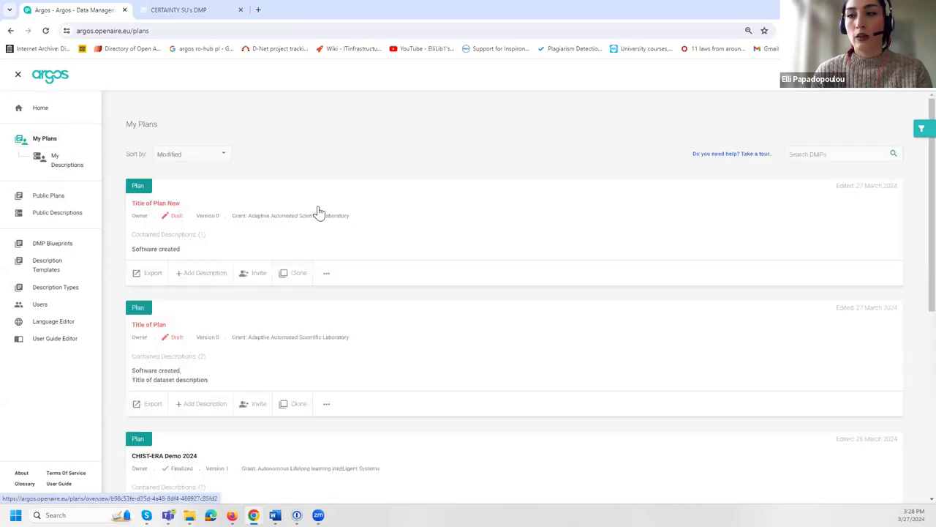
# Create Version 1 of Title of Plan including Software created and Title of dataset description
pyautogui.click(291, 319)
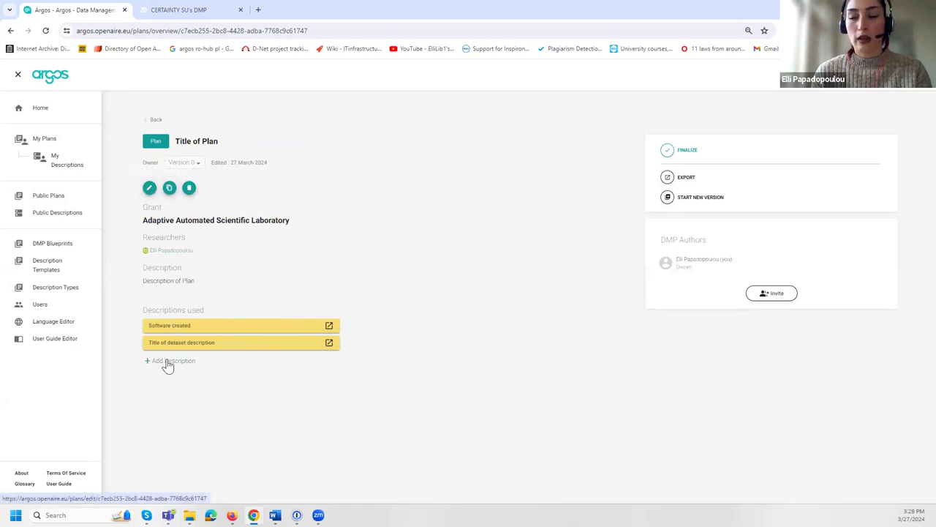
pyautogui.click(690, 199)
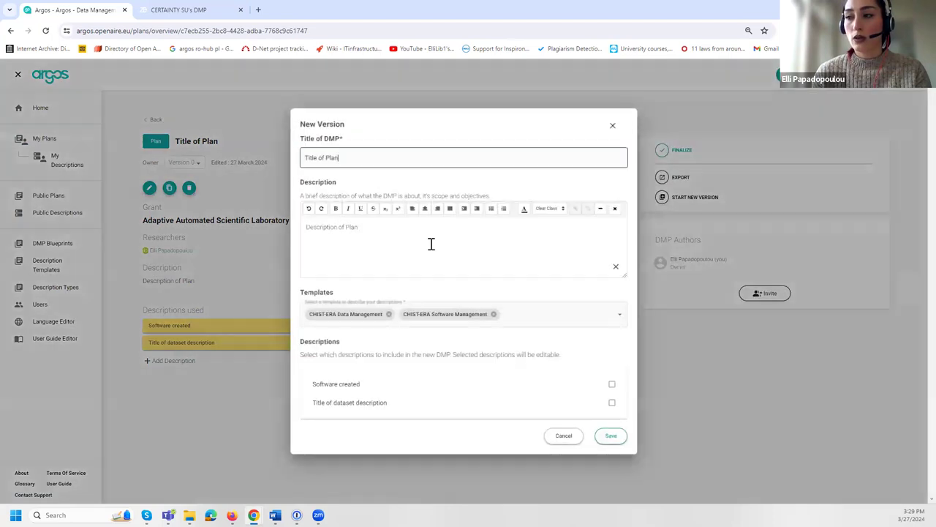
pyautogui.click(613, 384)
pyautogui.click(612, 403)
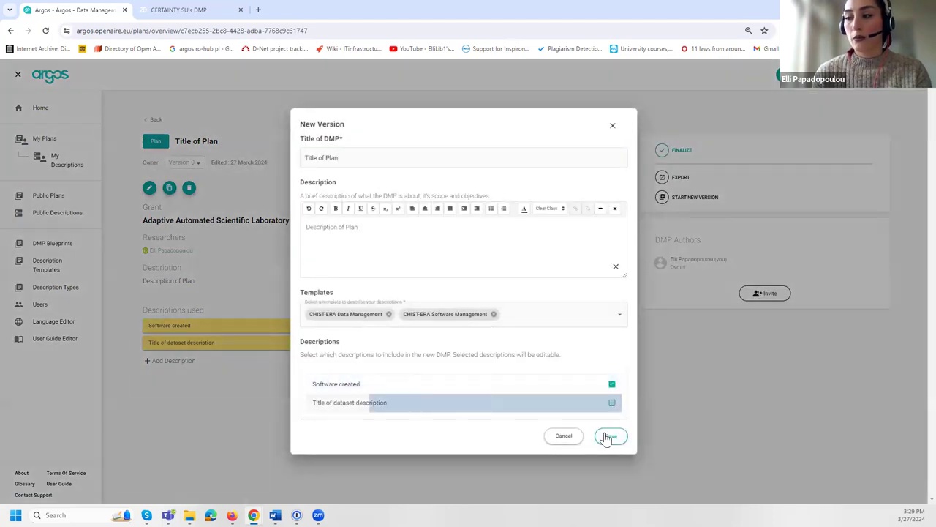
pyautogui.click(611, 435)
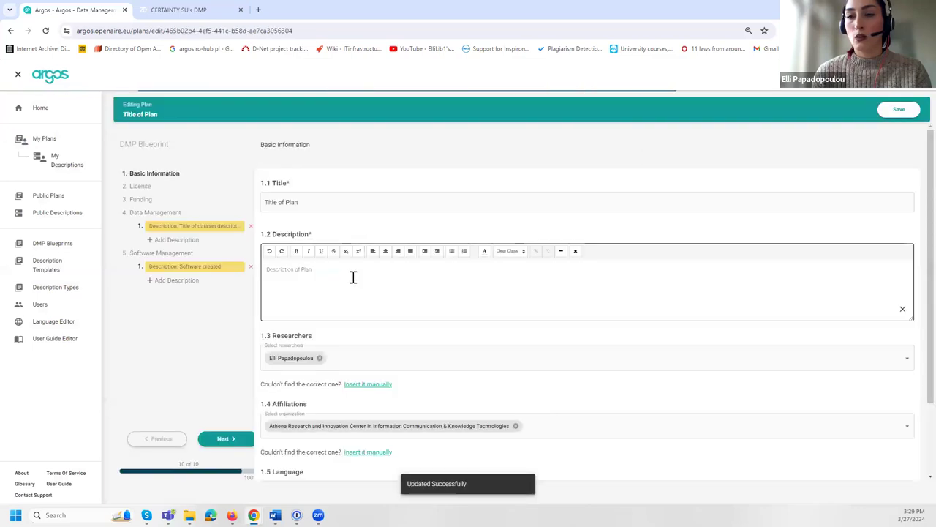
pyautogui.click(899, 114)
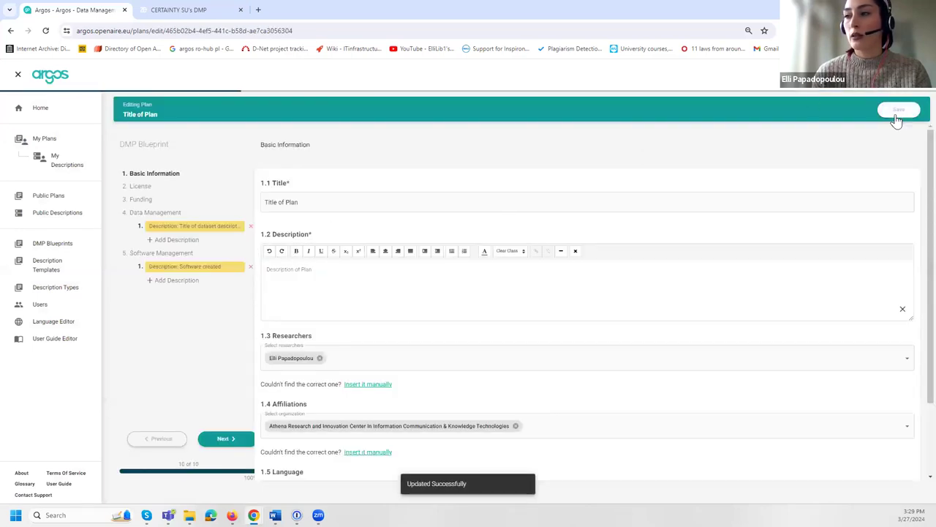
pyautogui.click(60, 140)
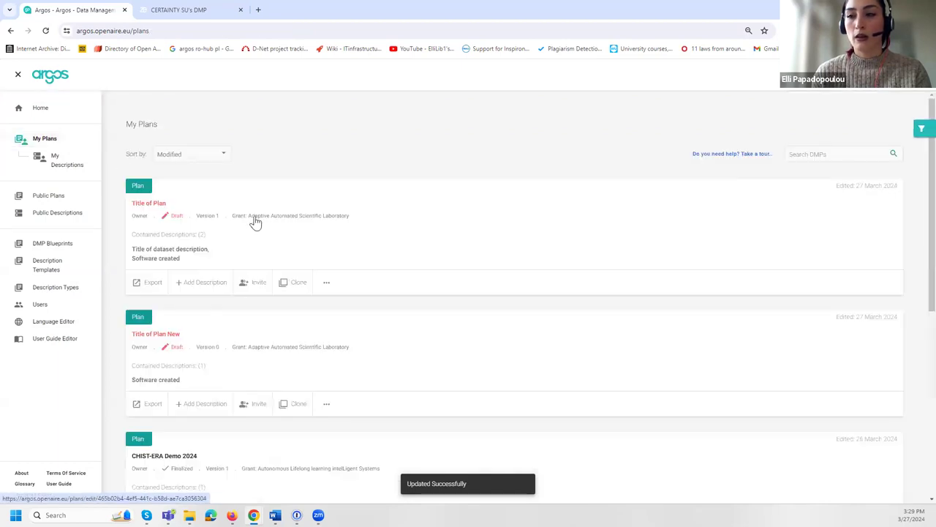
# Open Title of Plan's overview and switch between its plan versions
pyautogui.click(255, 196)
pyautogui.click(191, 162)
pyautogui.click(191, 189)
pyautogui.click(193, 162)
pyautogui.click(195, 180)
pyautogui.click(194, 162)
pyautogui.click(196, 182)
pyautogui.click(200, 166)
pyautogui.click(196, 182)
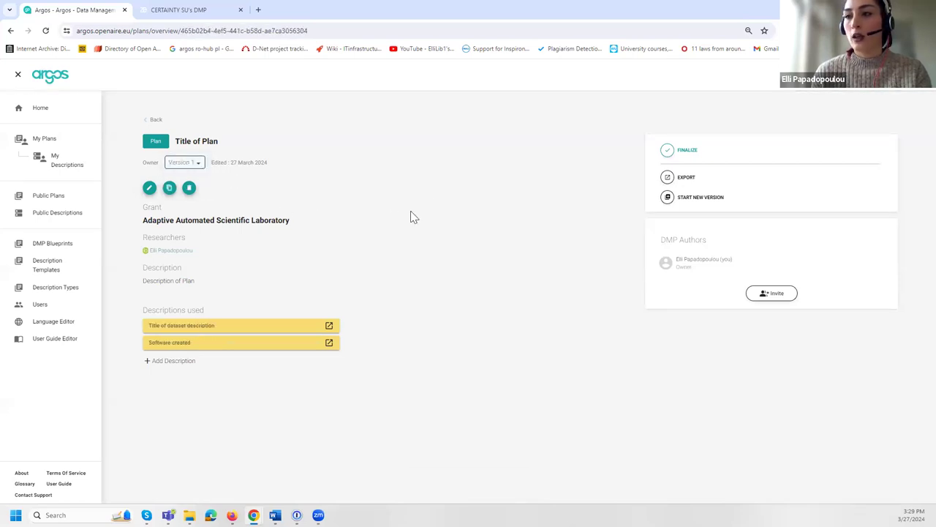
# Finalize the plan with the Software created description included
pyautogui.click(675, 154)
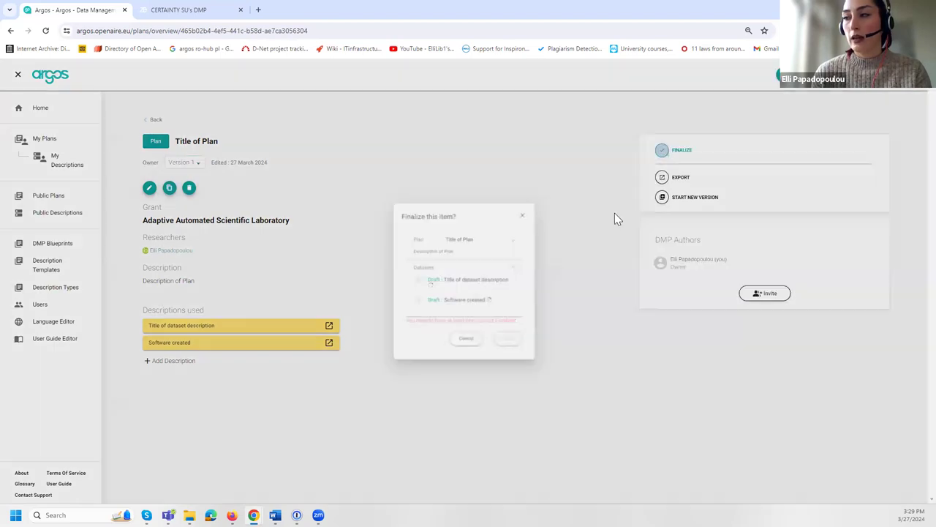
pyautogui.click(513, 327)
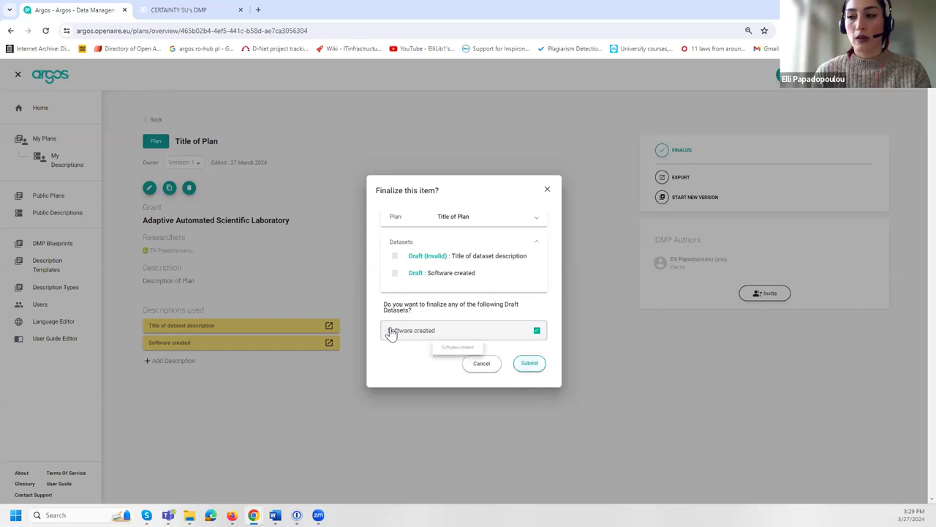
pyautogui.click(529, 365)
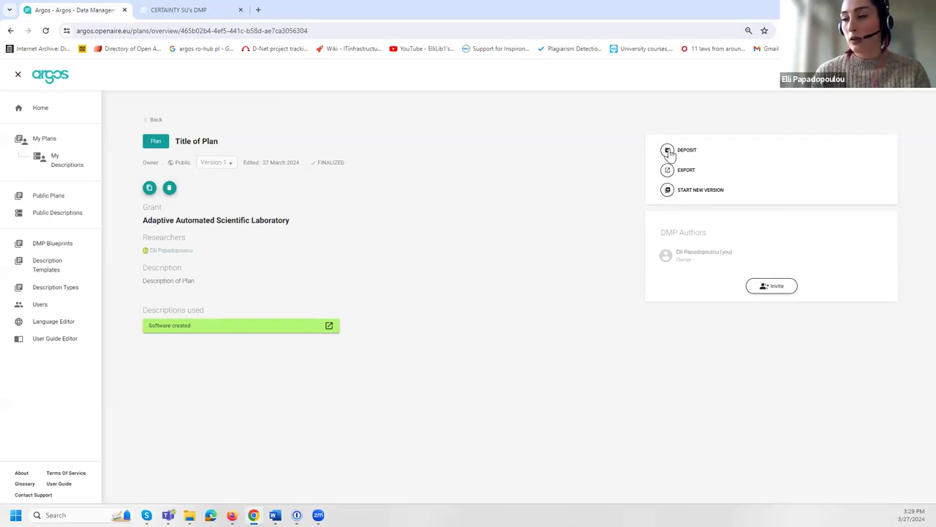
pyautogui.click(669, 152)
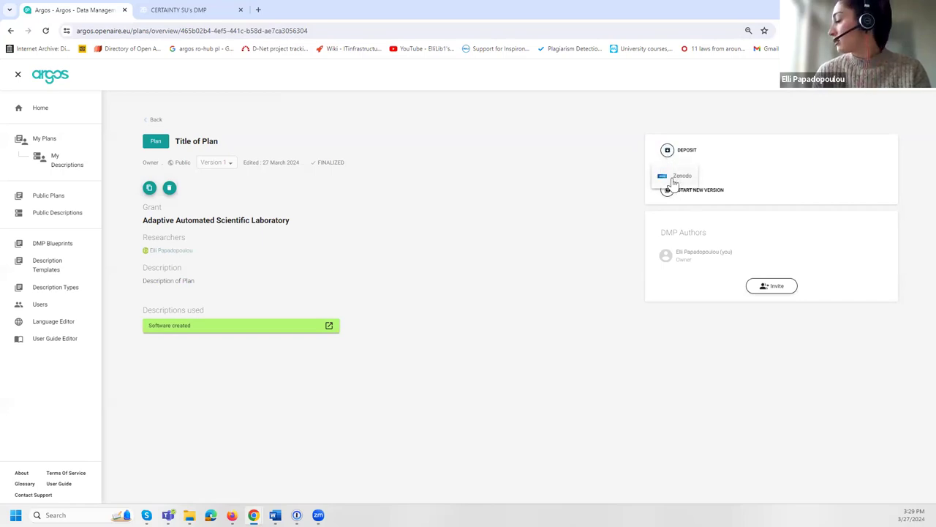
pyautogui.click(678, 177)
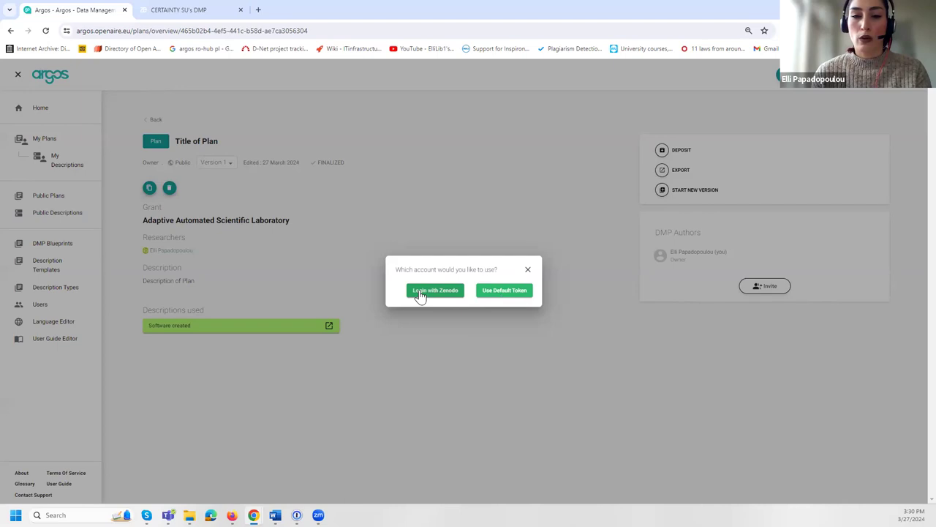
pyautogui.click(457, 240)
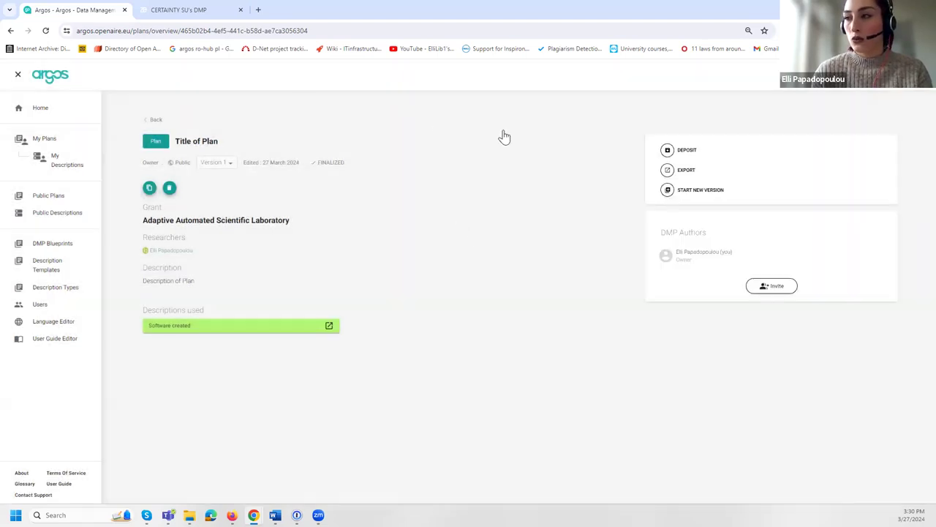
# Open the published plan CERTAINTY UEF's DMP New from Public Plans
pyautogui.click(49, 108)
pyautogui.scroll(-3, 389, 307)
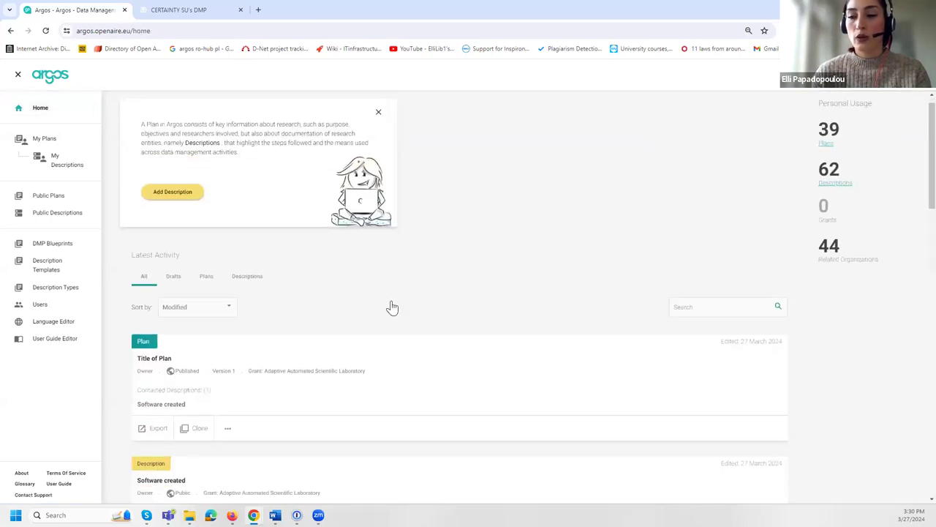
pyautogui.click(51, 195)
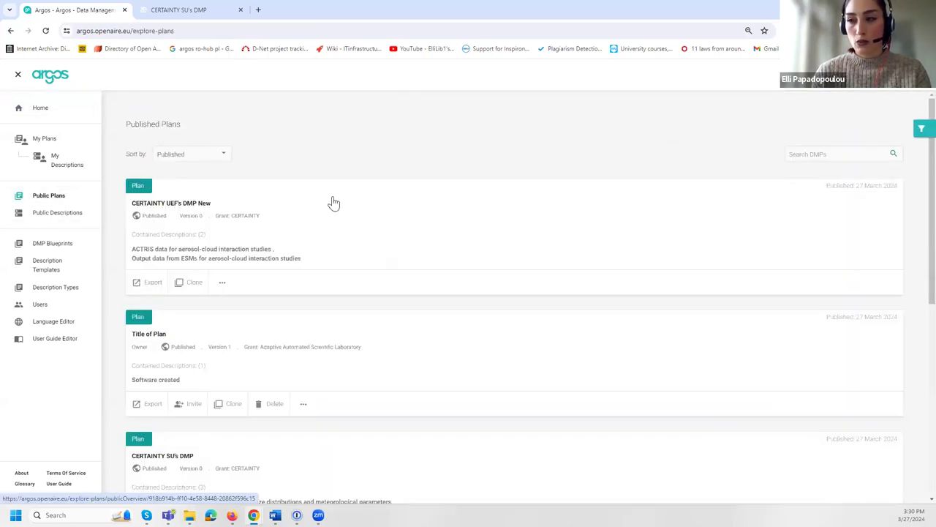
pyautogui.click(333, 200)
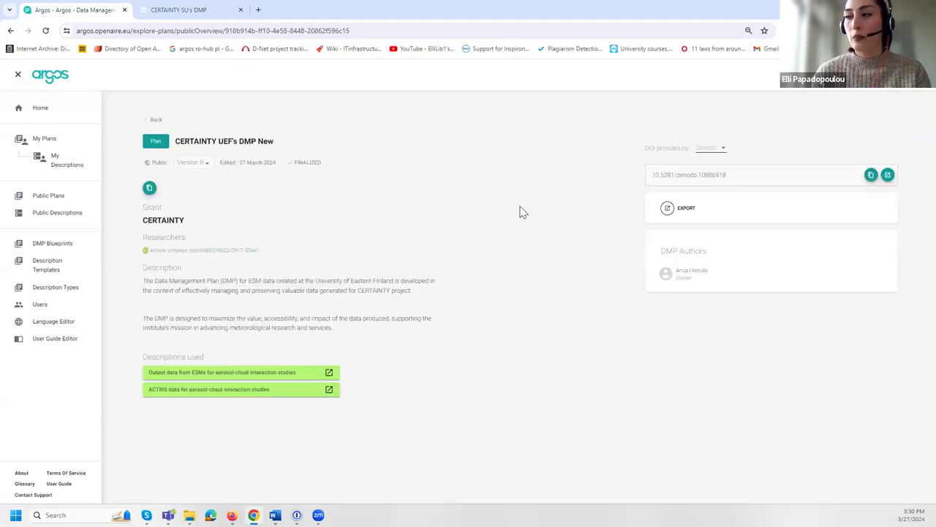
# Open the Zenodo record for its DOI 10.5281/zenodo.10886918 in a new tab
pyautogui.moveTo(651, 176); pyautogui.dragTo(741, 172)
pyautogui.click(748, 173)
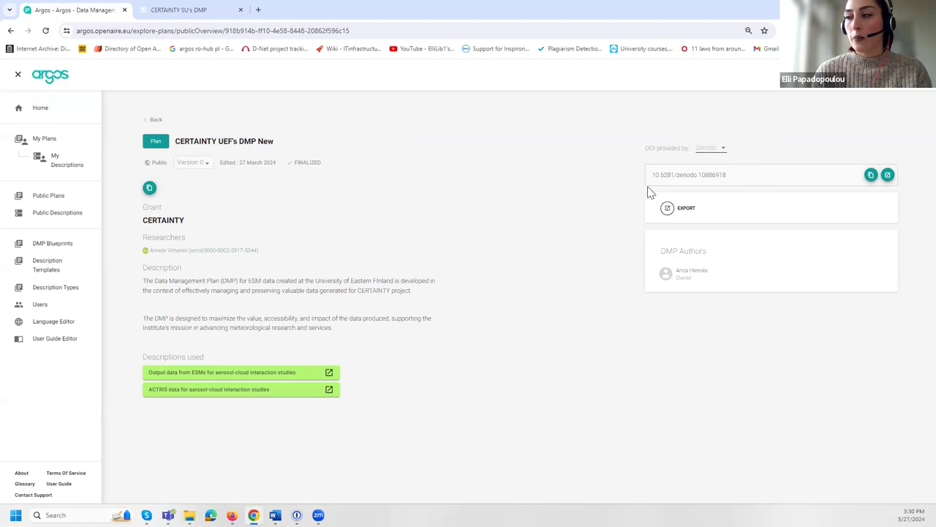
pyautogui.moveTo(727, 179); pyautogui.dragTo(633, 182)
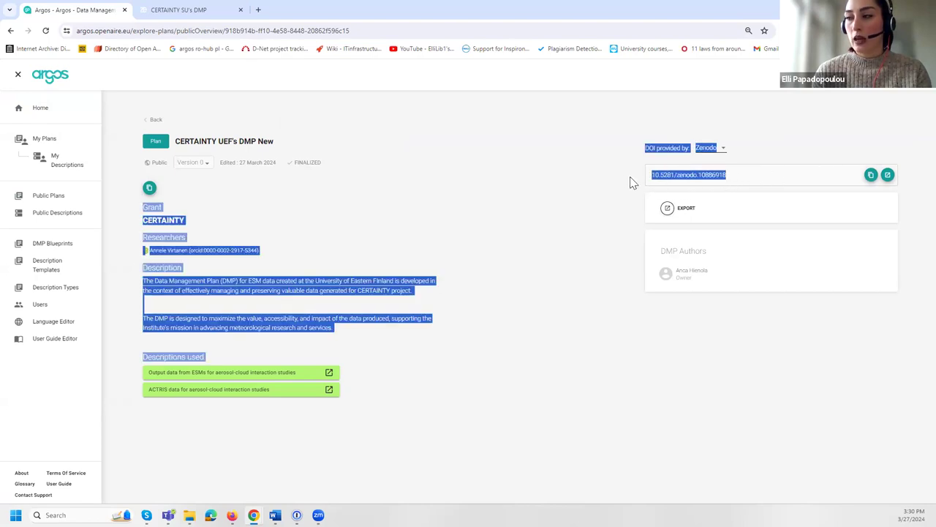
pyautogui.click(755, 174)
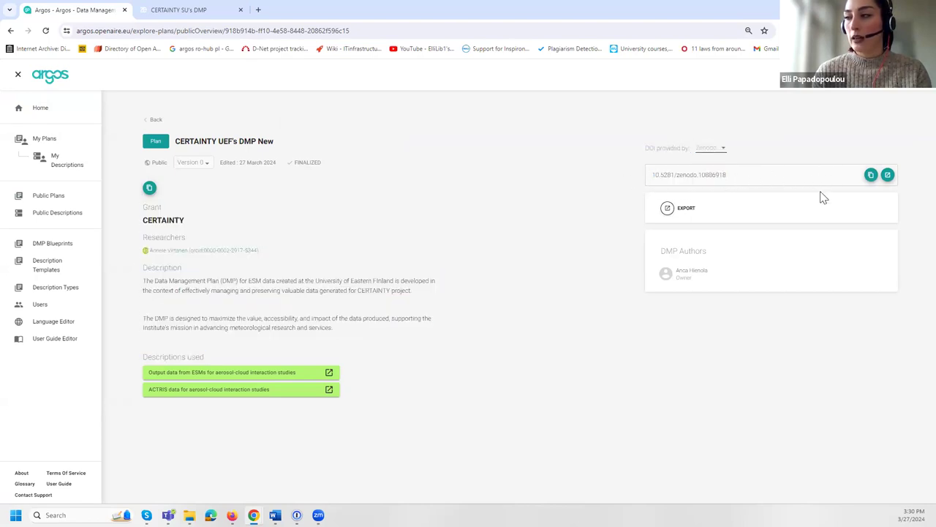
pyautogui.click(888, 174)
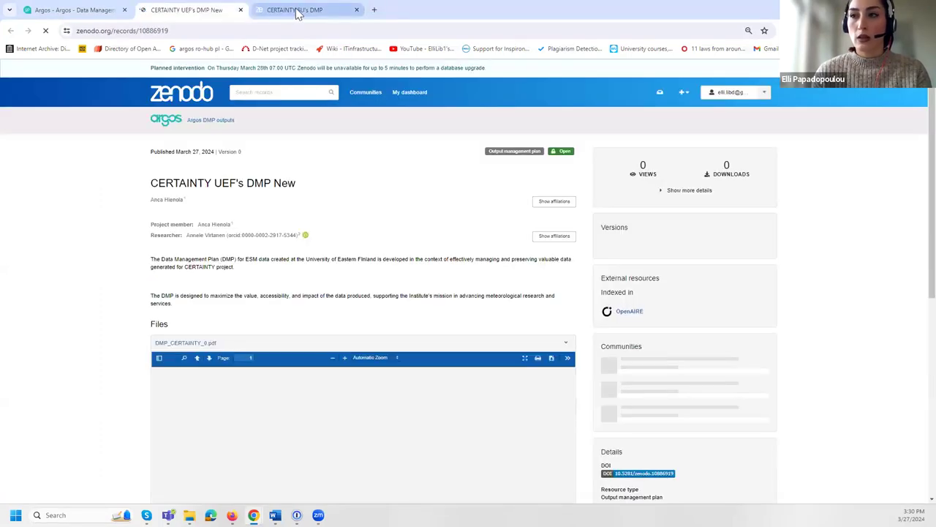
# Close the UEF record, view CERTAINTY SU's DMP record, then open Argos's Description Templates
pyautogui.click(241, 10)
pyautogui.click(170, 10)
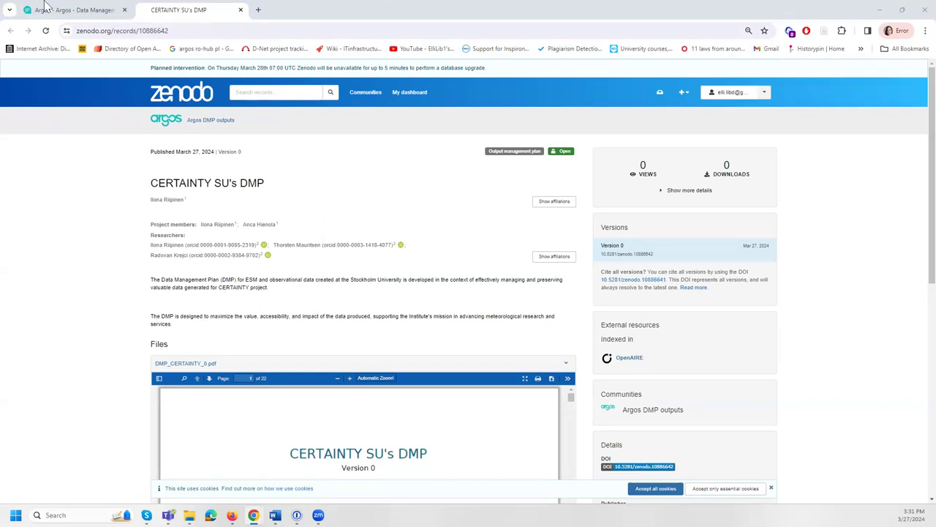
pyautogui.click(88, 8)
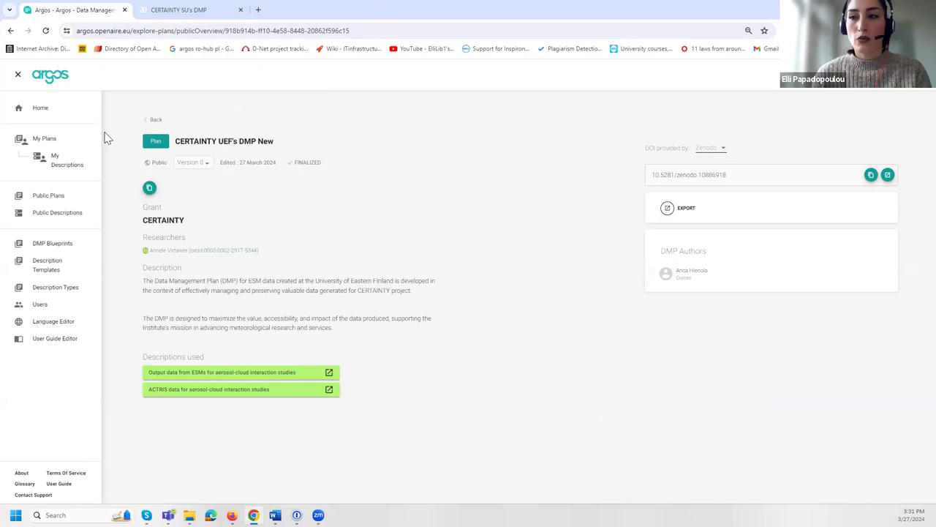
pyautogui.click(67, 267)
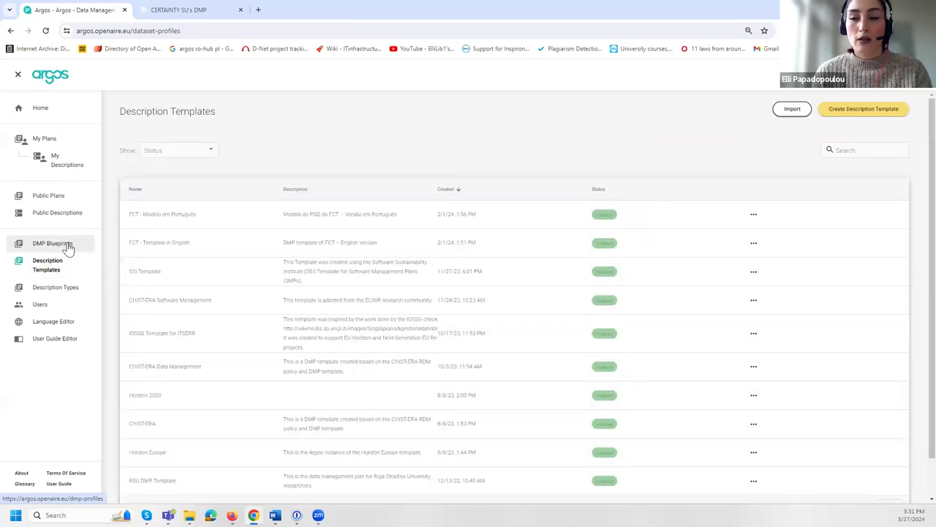
# Browse the DMP Blueprints list, then Description Templates again, and go back to the Home dashboard
pyautogui.click(66, 246)
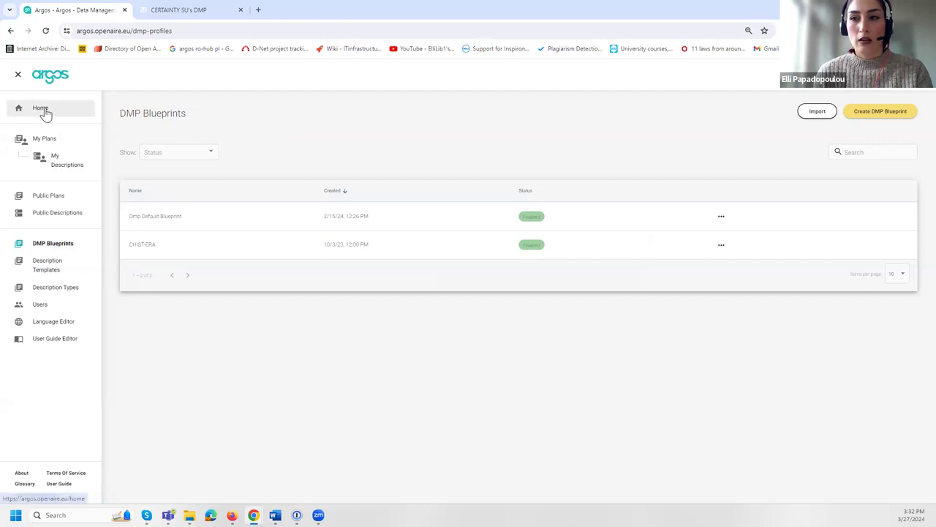
pyautogui.click(65, 273)
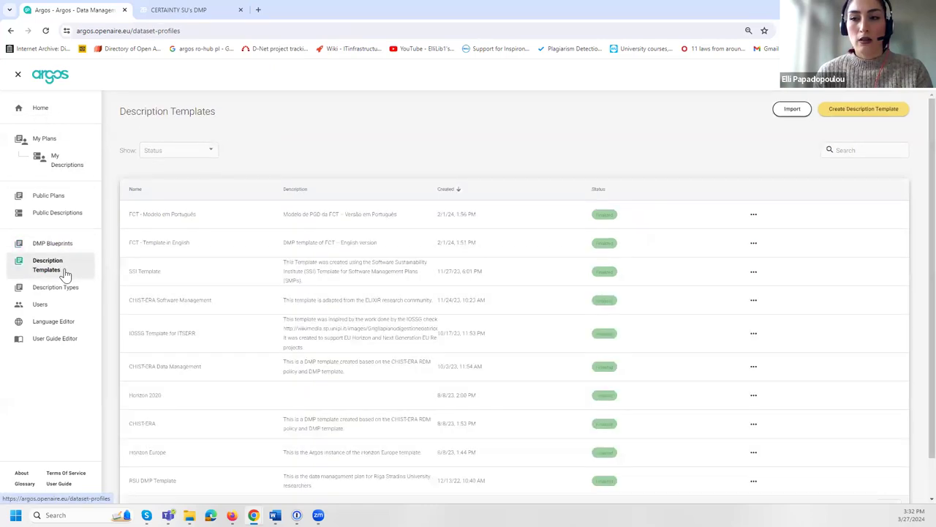
pyautogui.click(61, 117)
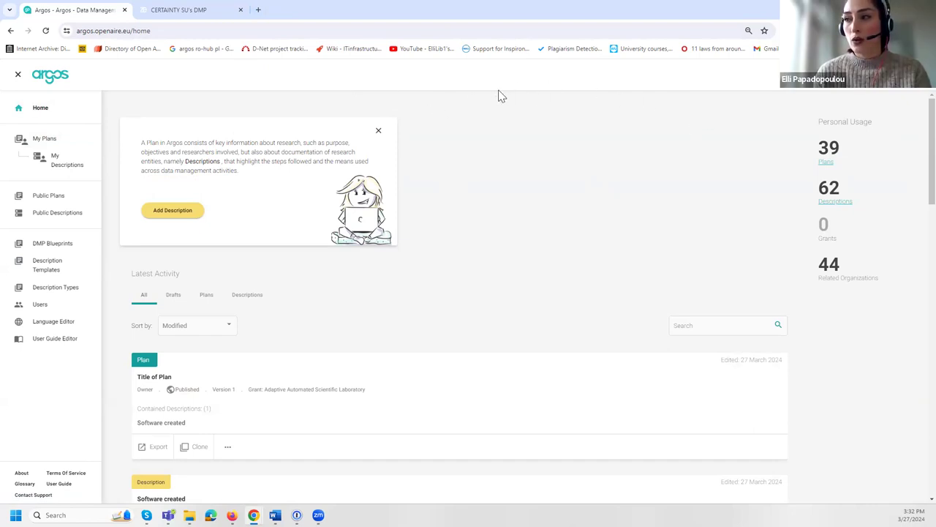
# Log out of Argos and start an OpenAIRE sign-in in a full-screen window
pyautogui.click(793, 75)
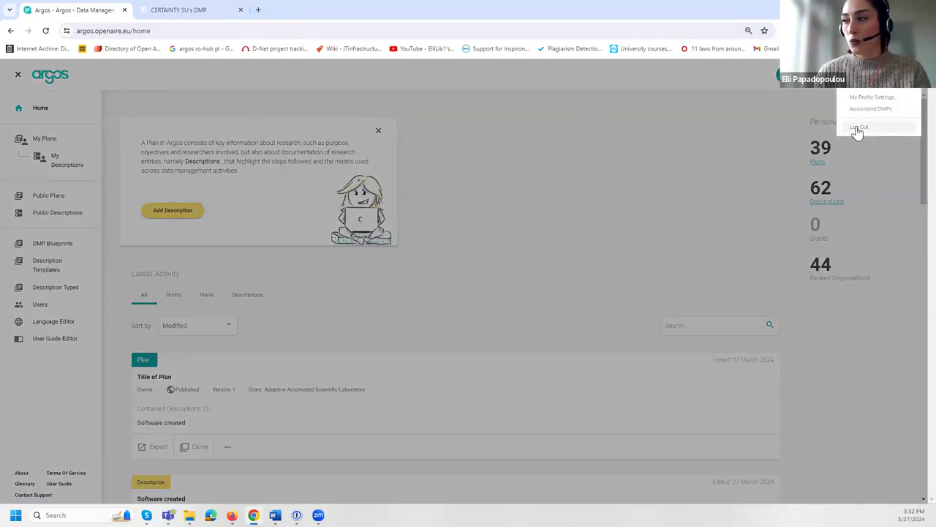
pyautogui.click(858, 129)
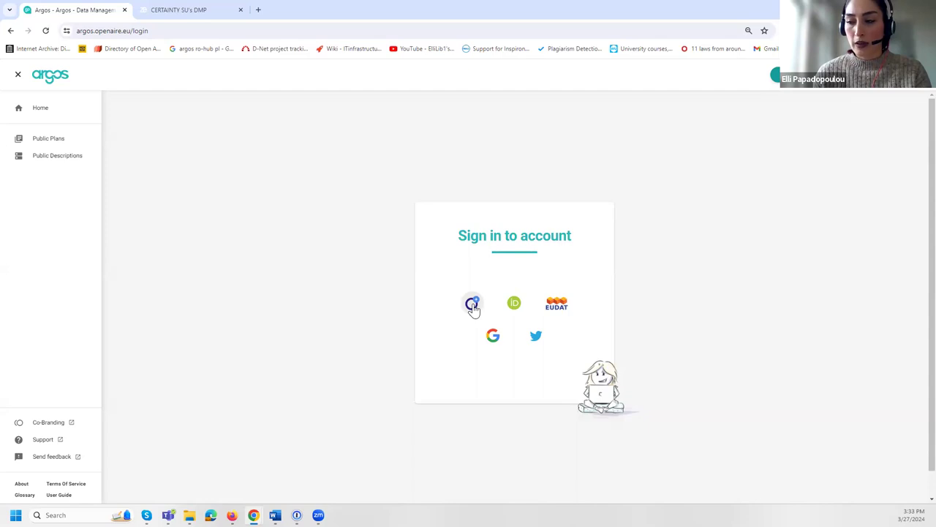
pyautogui.click(473, 307)
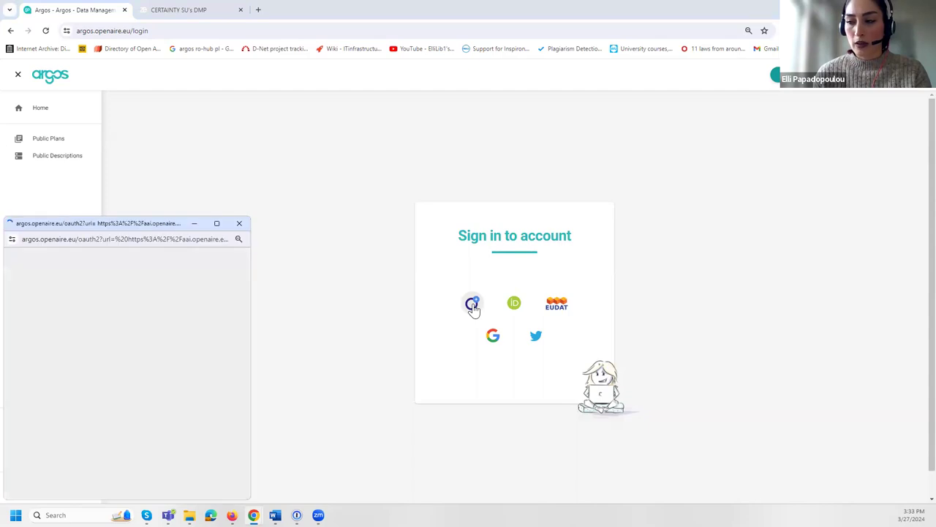
pyautogui.click(217, 223)
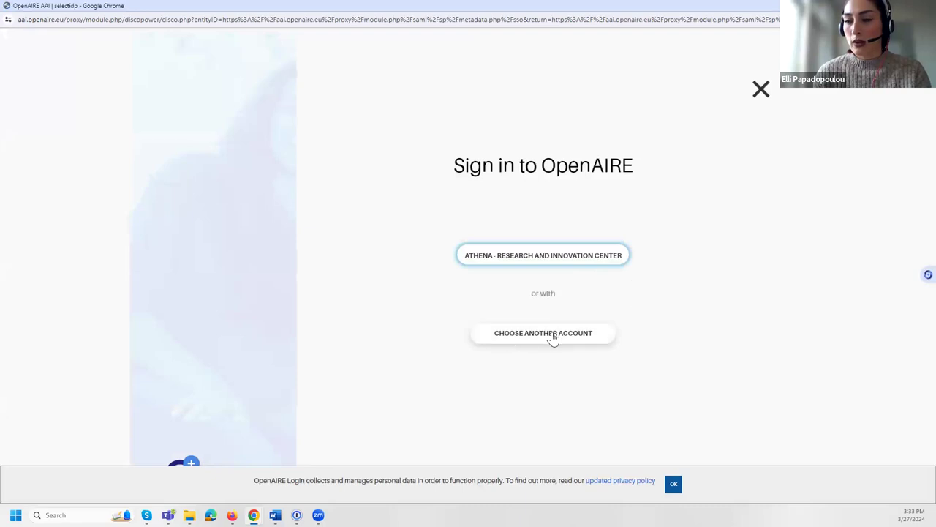
# Choose eduGAIN with Athena - Research and Innovation Center and reach the username and password fields
pyautogui.click(543, 338)
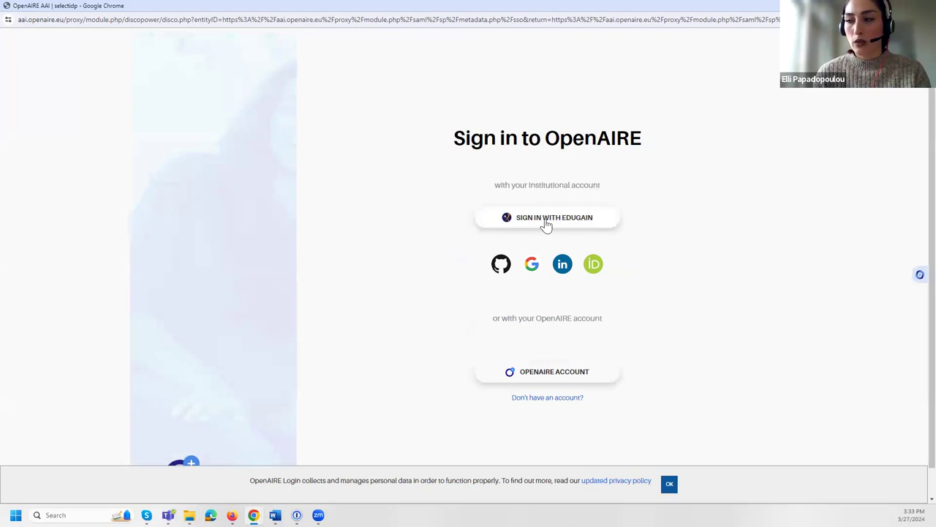
pyautogui.click(565, 225)
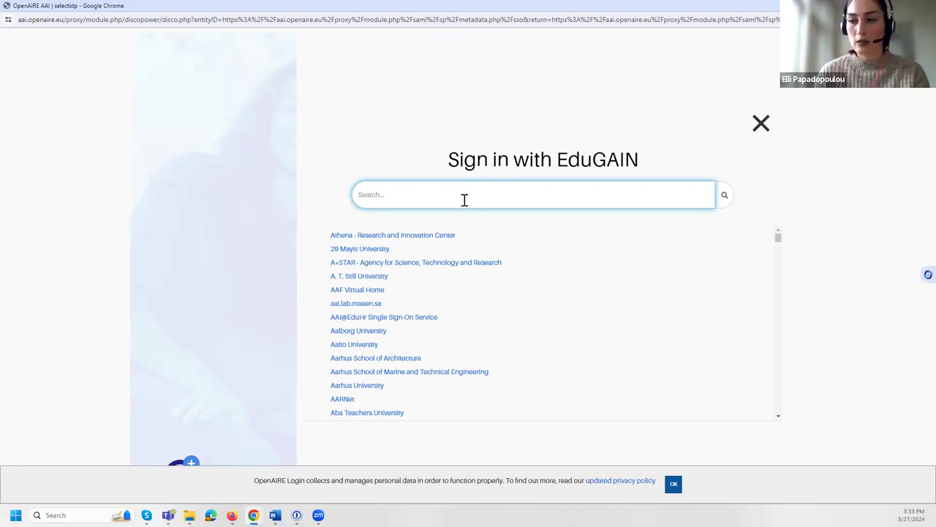
pyautogui.click(512, 236)
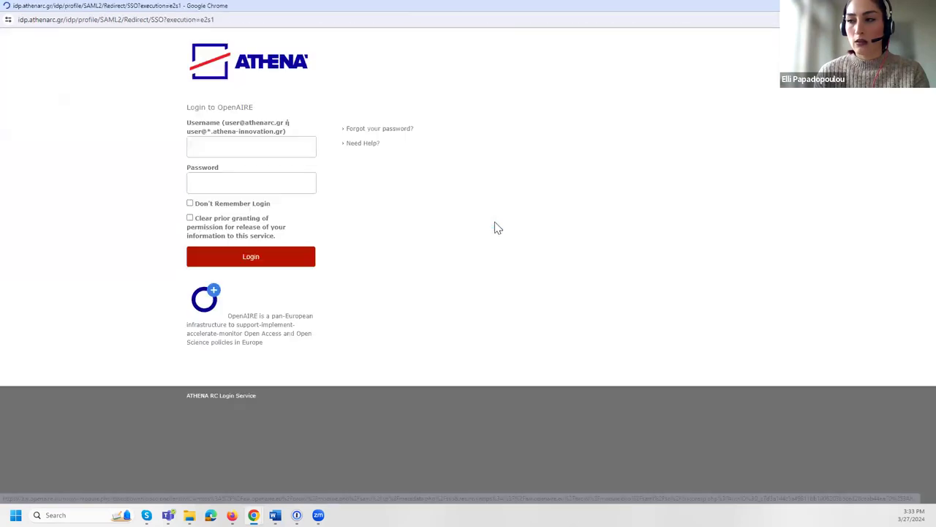
pyautogui.click(231, 147)
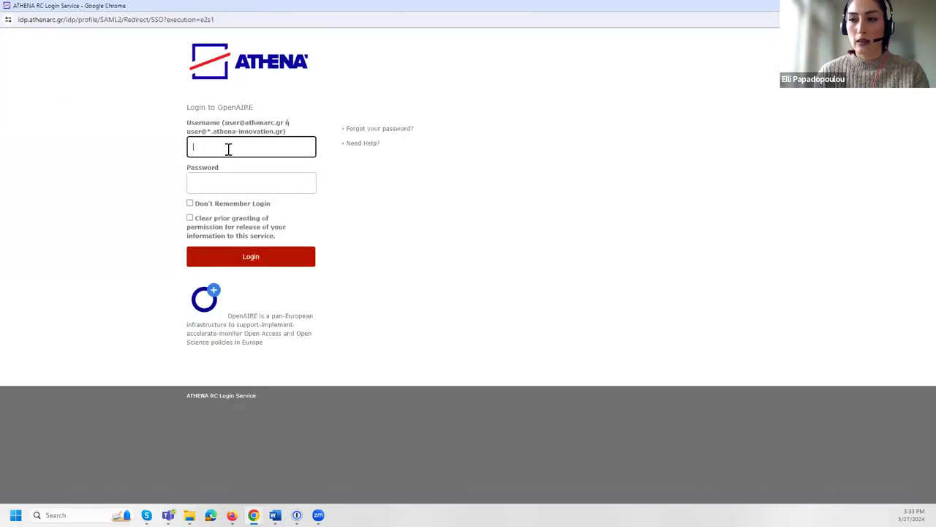
pyautogui.click(232, 180)
pyautogui.click(235, 150)
pyautogui.click(241, 183)
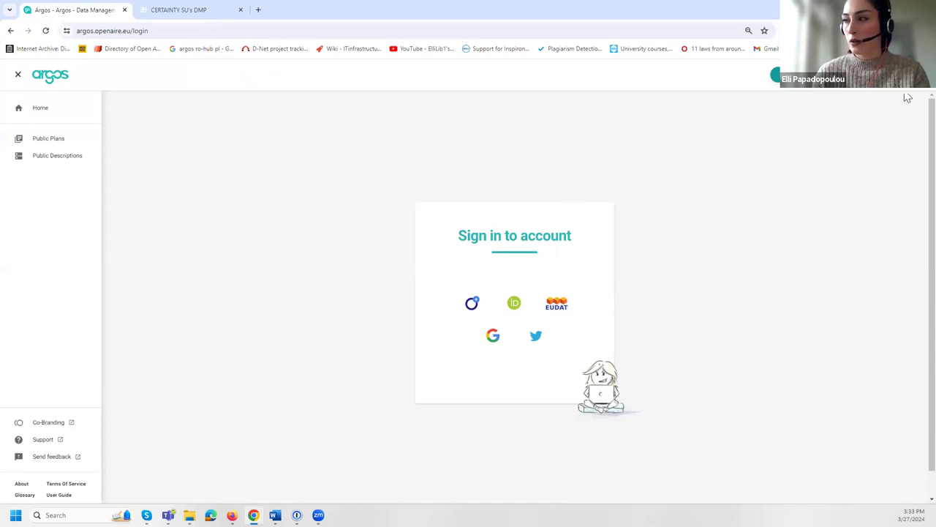
# Start the Google sign-in on the Argos login page and pick the Google account
pyautogui.click(494, 336)
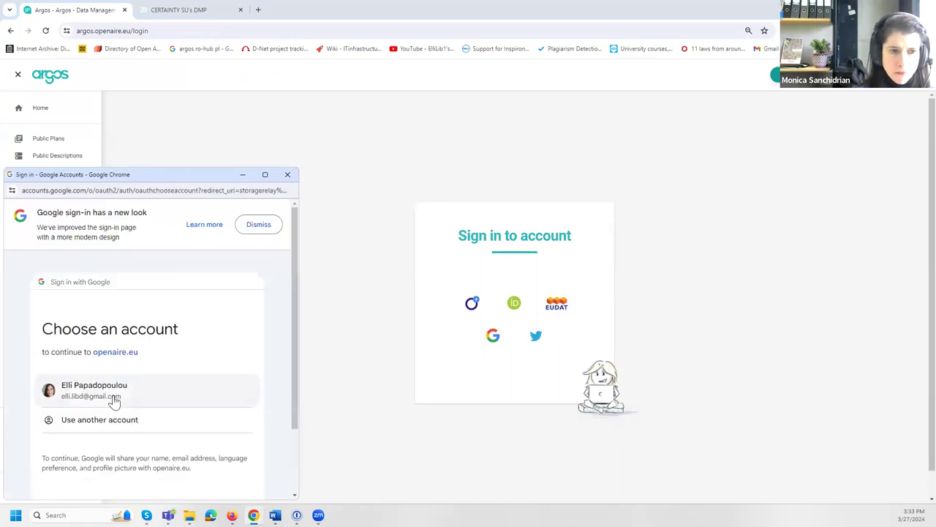
pyautogui.click(113, 398)
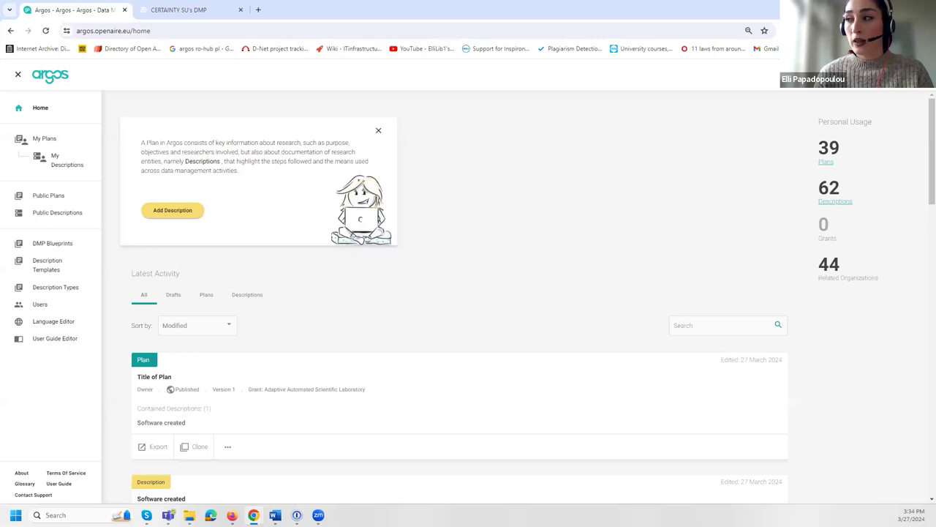
pyautogui.click(789, 74)
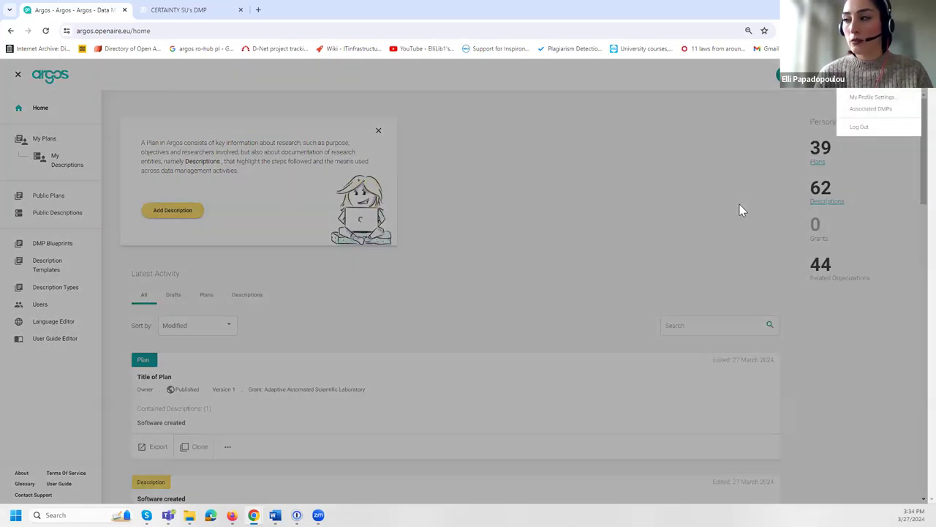
pyautogui.click(663, 223)
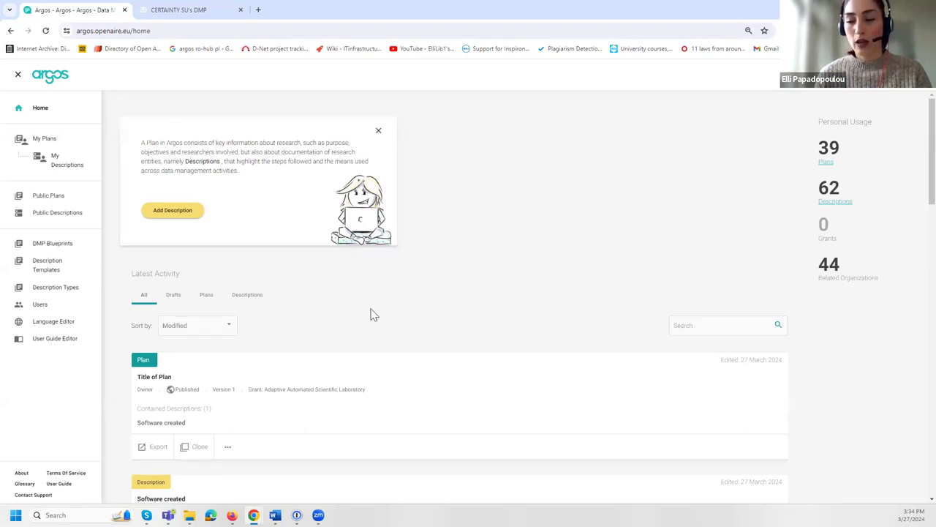
pyautogui.moveTo(253, 515)
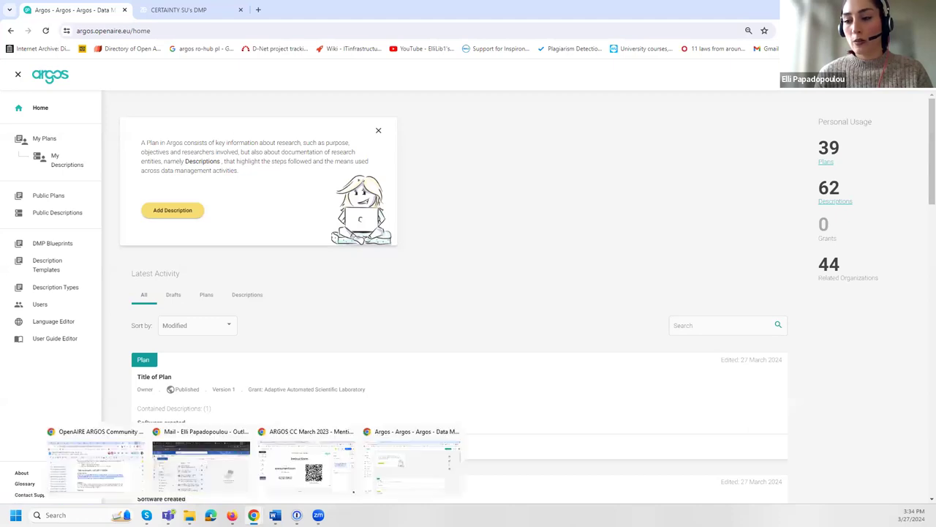
# Bring up the ARGOS CC March 2023 Mentimeter window and present it full screen
pyautogui.click(300, 457)
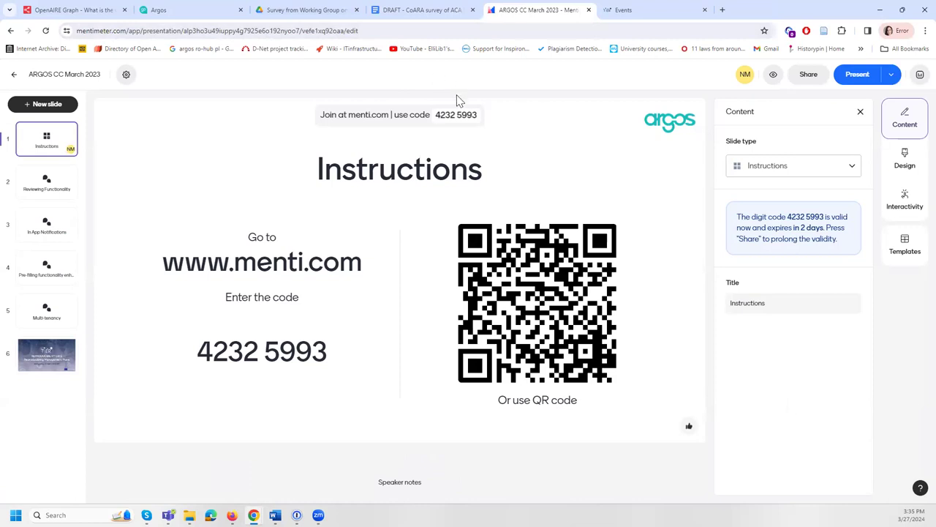
pyautogui.moveTo(478, 119)
pyautogui.click(853, 76)
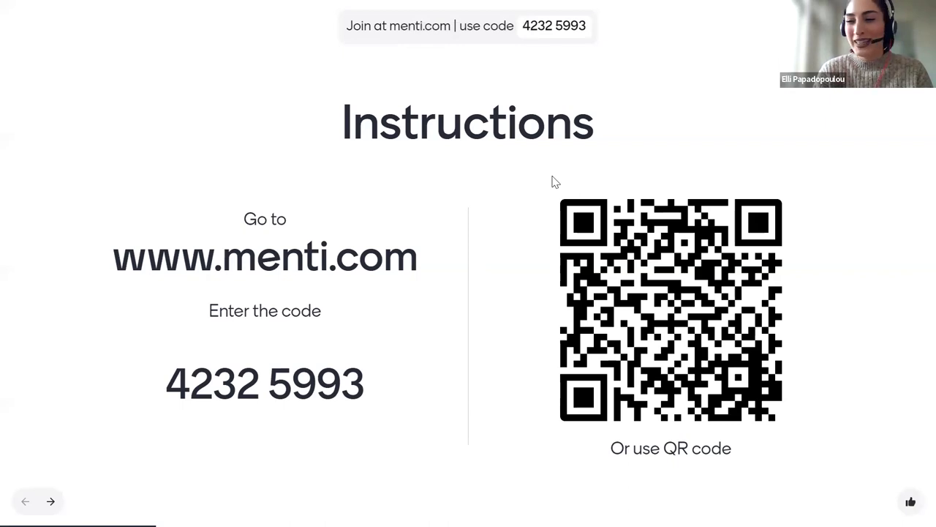
# Advance the live presentation one slide to Reviewing Functionality
pyautogui.press('Right')
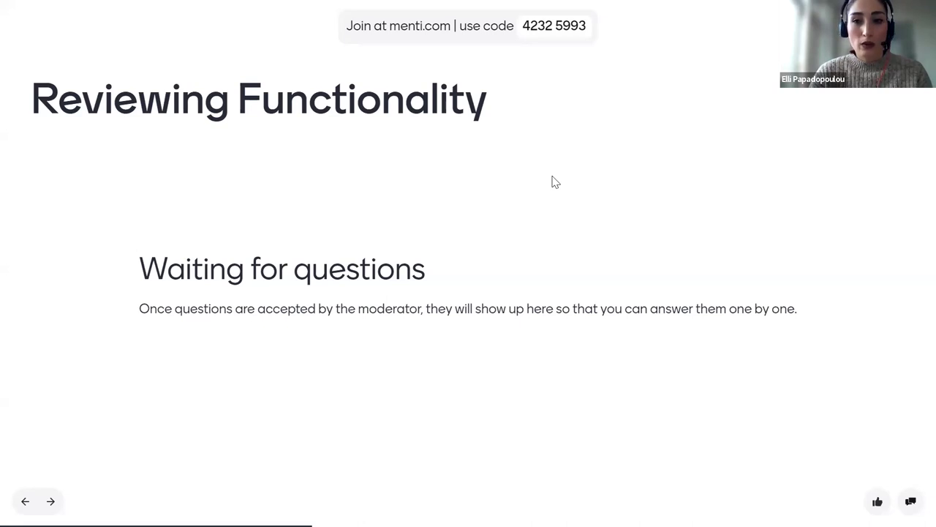
# Check the Q&A moderation options, then enable audience questions and comments on the Reviewing Functionality slide
pyautogui.moveTo(468, 33)
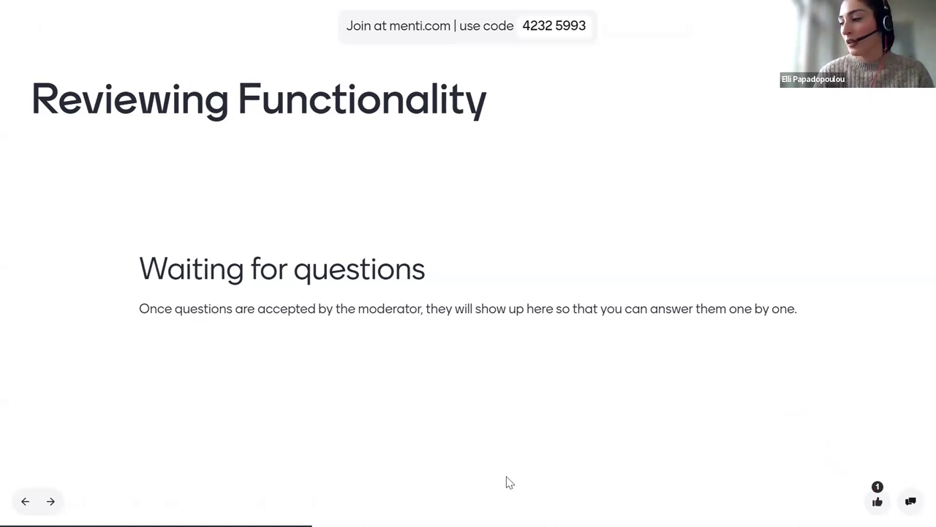
pyautogui.click(908, 503)
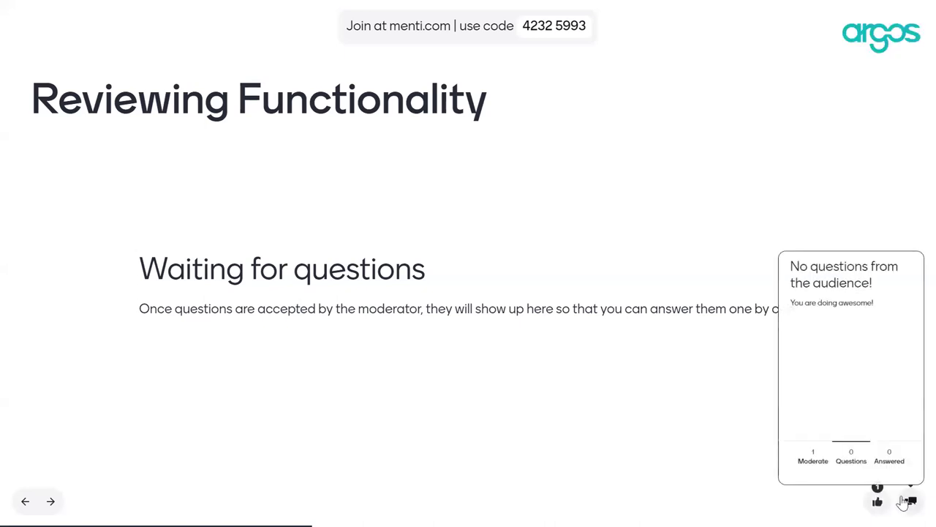
pyautogui.click(810, 459)
pyautogui.scroll(-1, 841, 412)
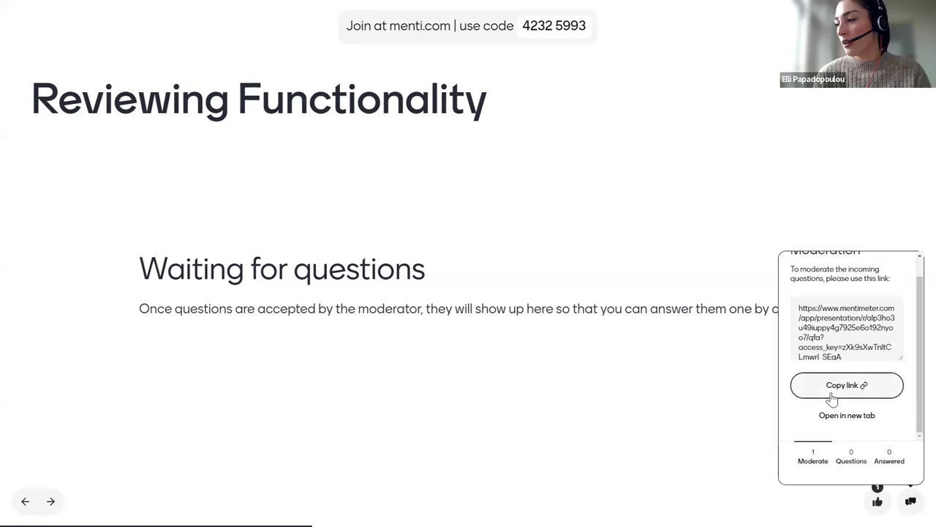
pyautogui.click(692, 436)
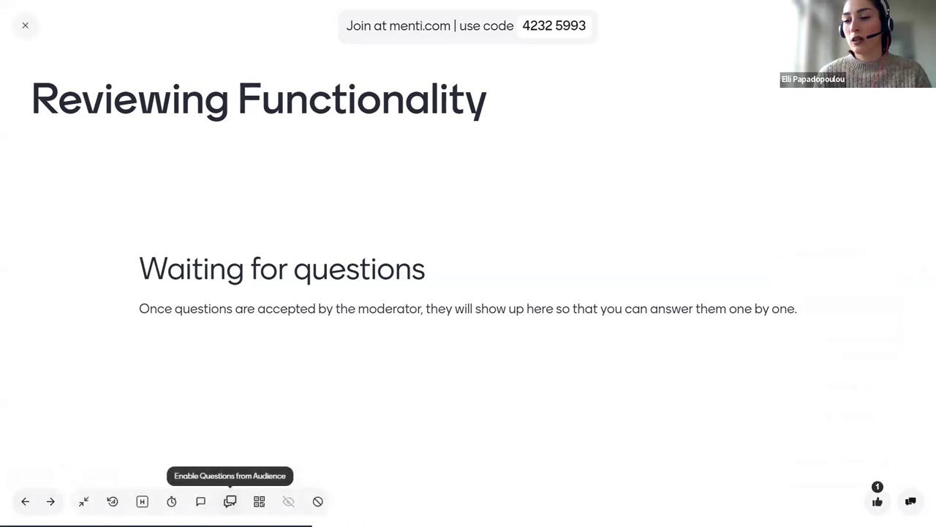
pyautogui.click(230, 501)
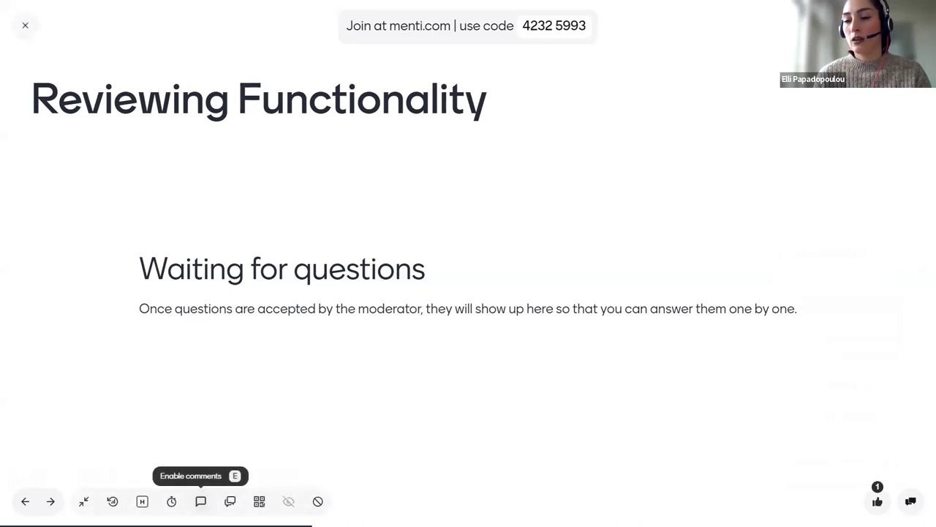
pyautogui.click(201, 501)
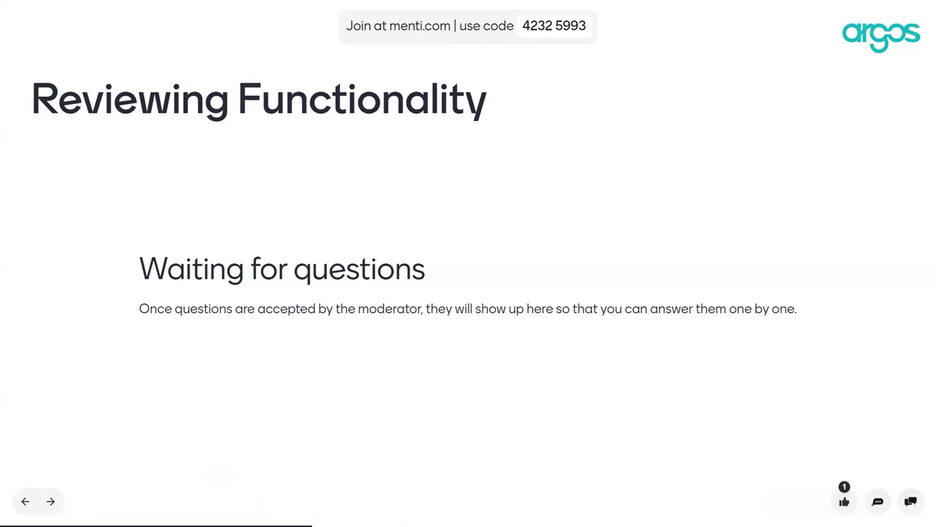
# Open Q&A moderation in a new tab and approve "Can I choose who can be a reviewer?"
pyautogui.click(909, 502)
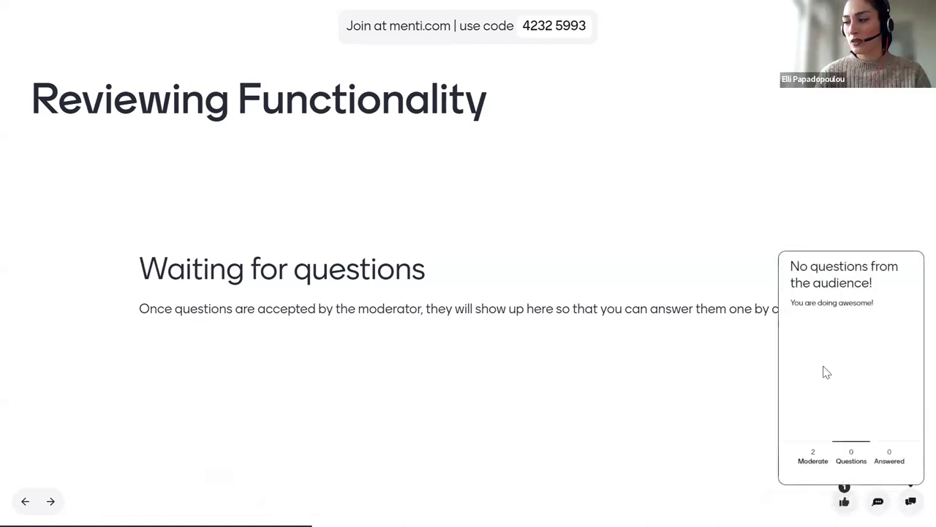
pyautogui.click(812, 457)
pyautogui.scroll(-1, 840, 401)
pyautogui.scroll(1, 835, 413)
pyautogui.scroll(-1, 846, 415)
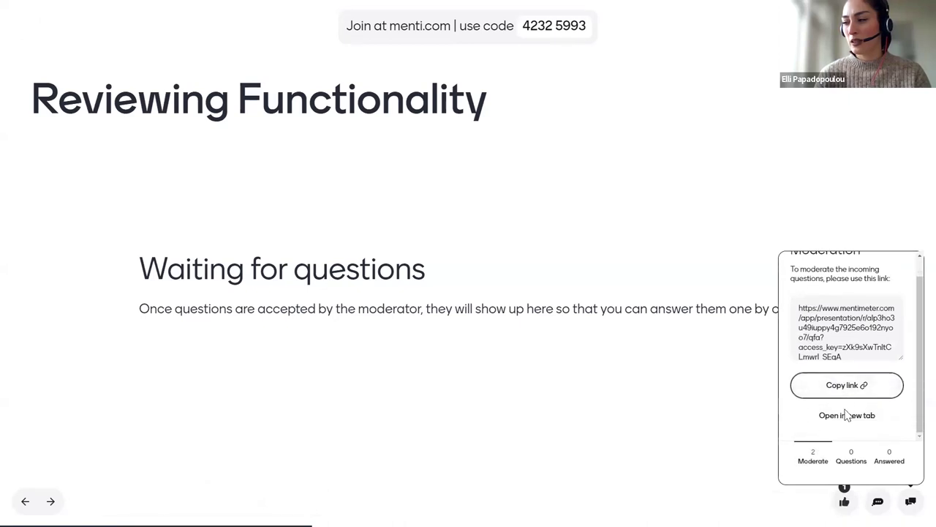
pyautogui.click(848, 388)
pyautogui.click(831, 416)
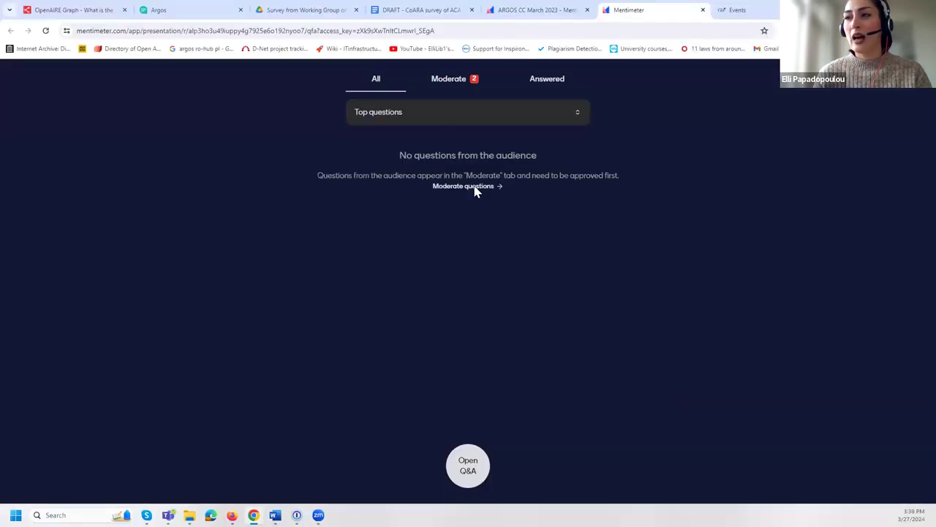
pyautogui.click(442, 81)
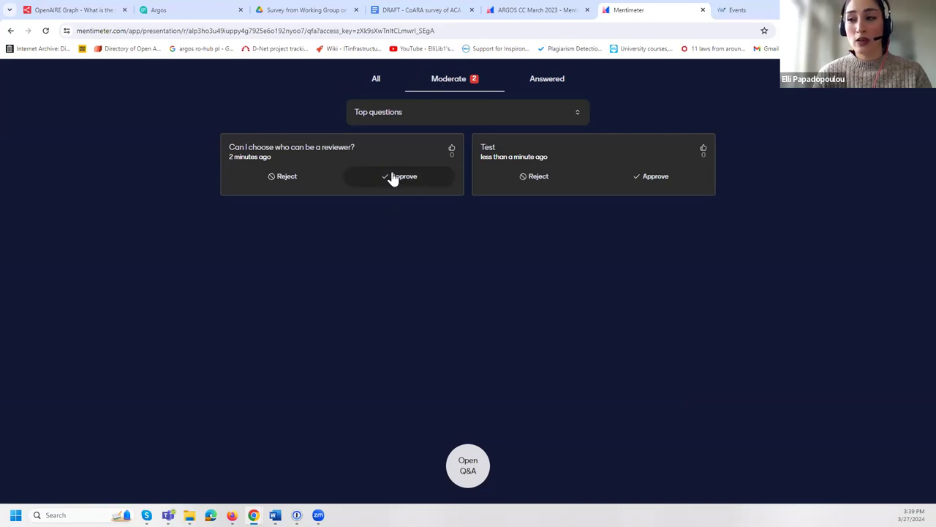
pyautogui.click(395, 177)
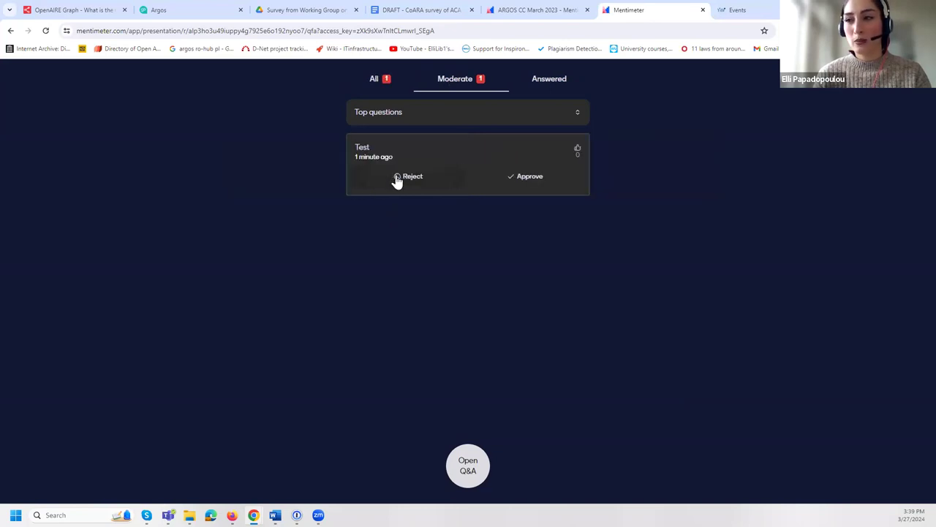
# Reject the "Test" question, check the All and Moderate lists, and return to the presentation
pyautogui.click(521, 14)
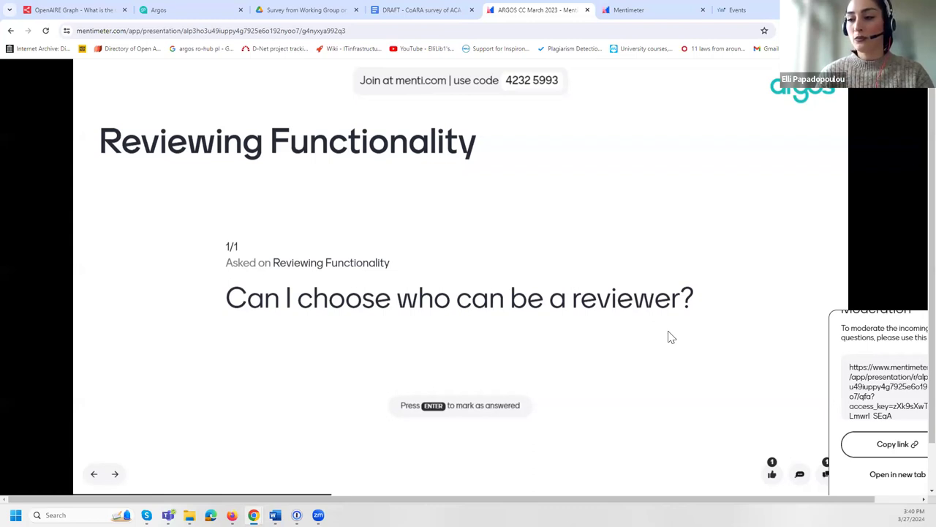
pyautogui.click(627, 9)
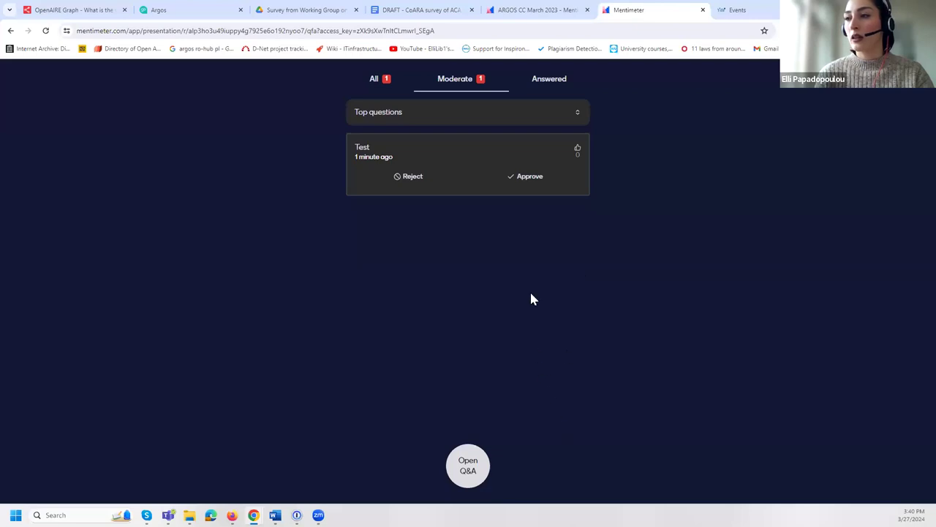
pyautogui.click(401, 177)
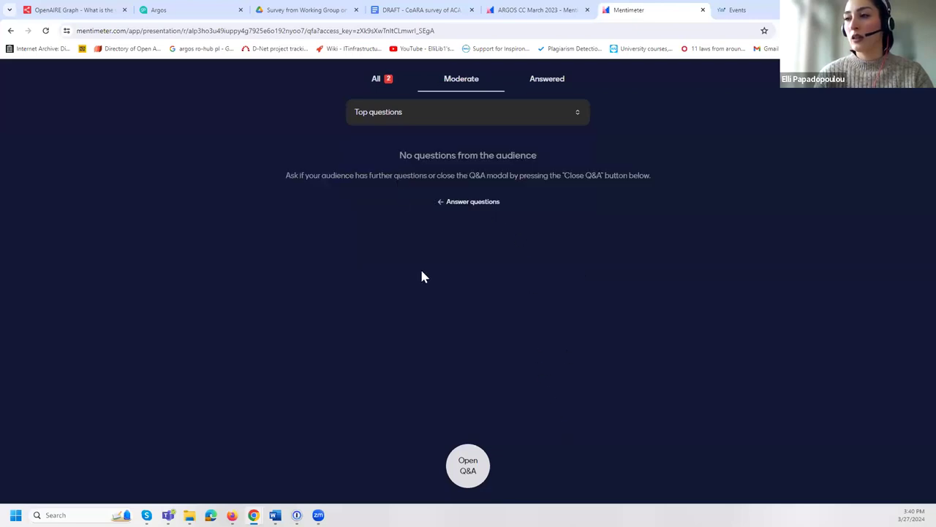
pyautogui.click(377, 81)
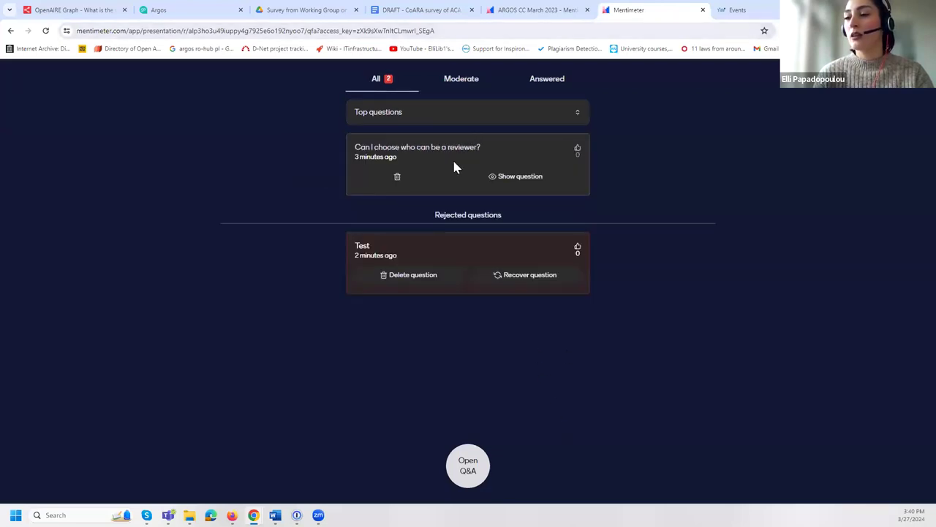
pyautogui.click(465, 82)
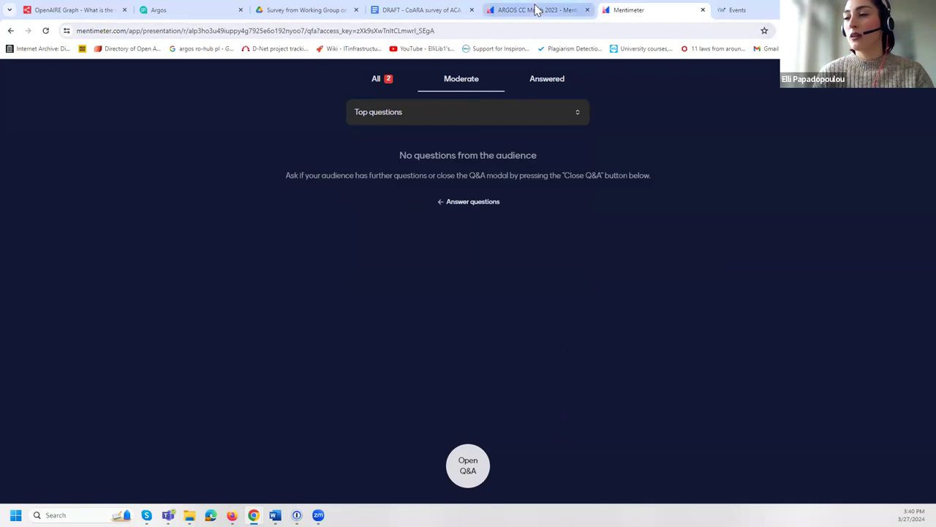
pyautogui.click(537, 9)
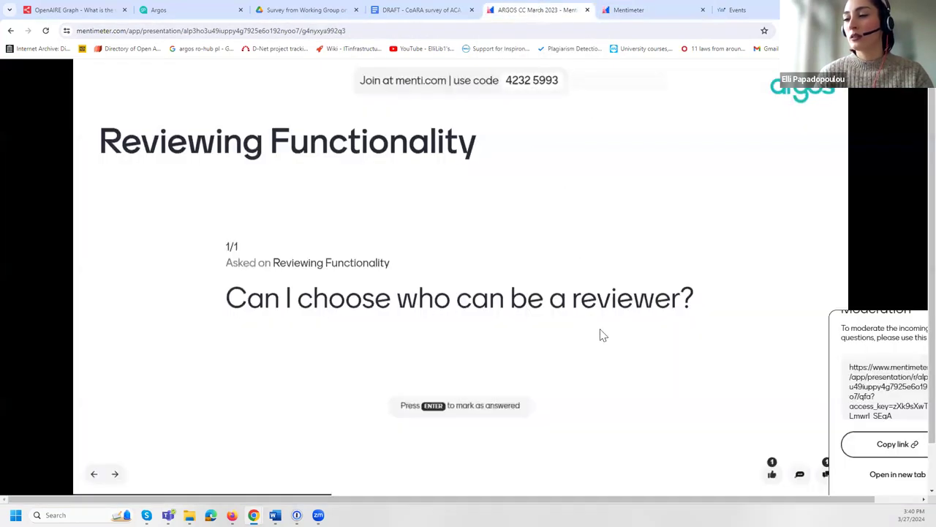